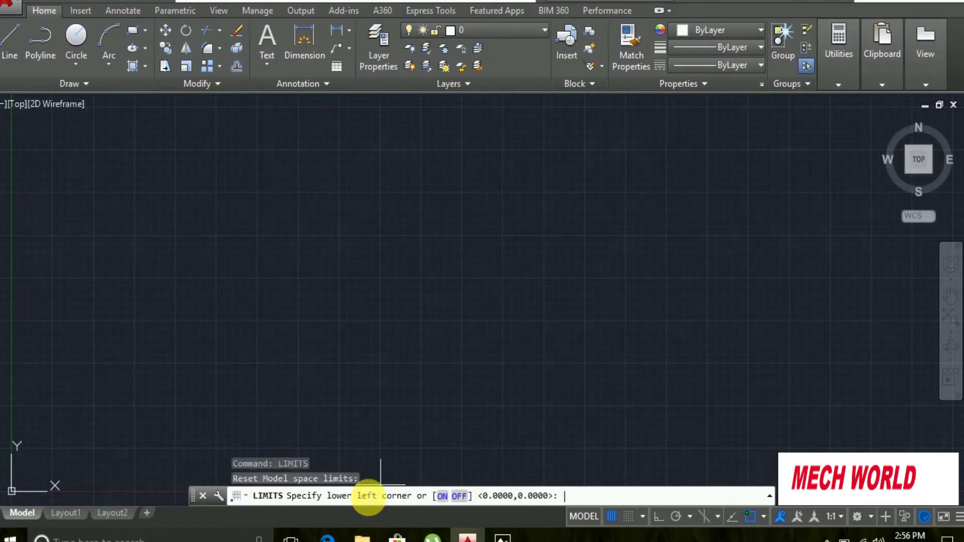
Set the model space limits from 0,0 to 500,500 and zoom to the entire drawing area.
type("0,0")
key("Return")
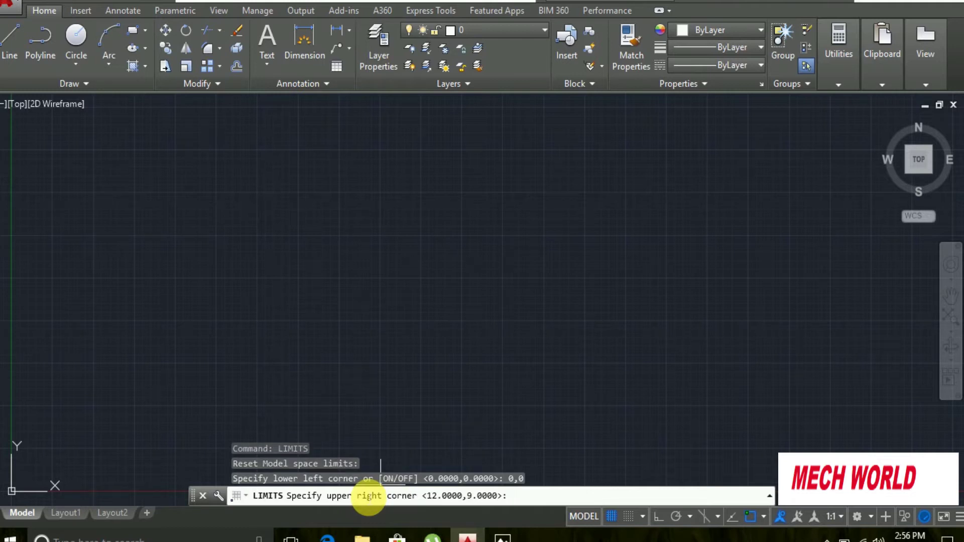
type("500,500")
key("Return")
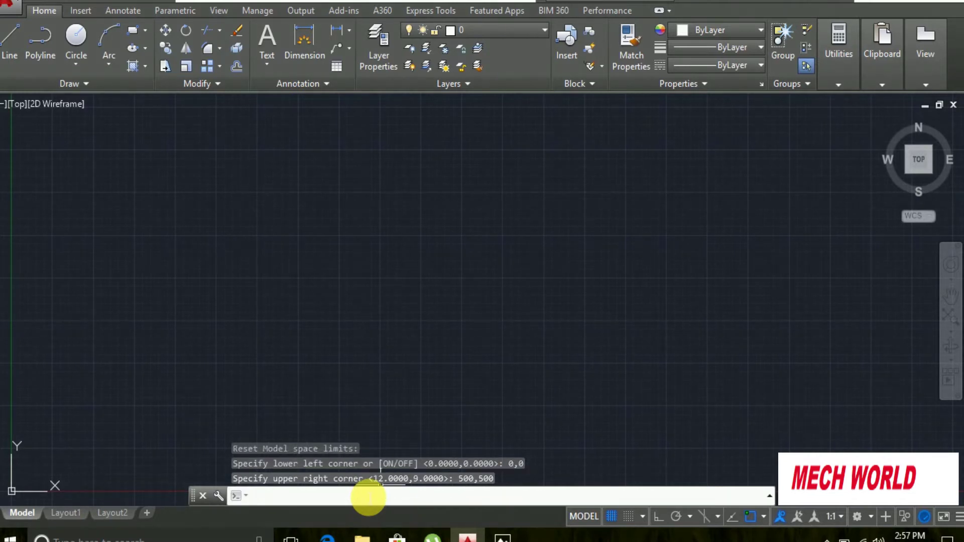
type("z")
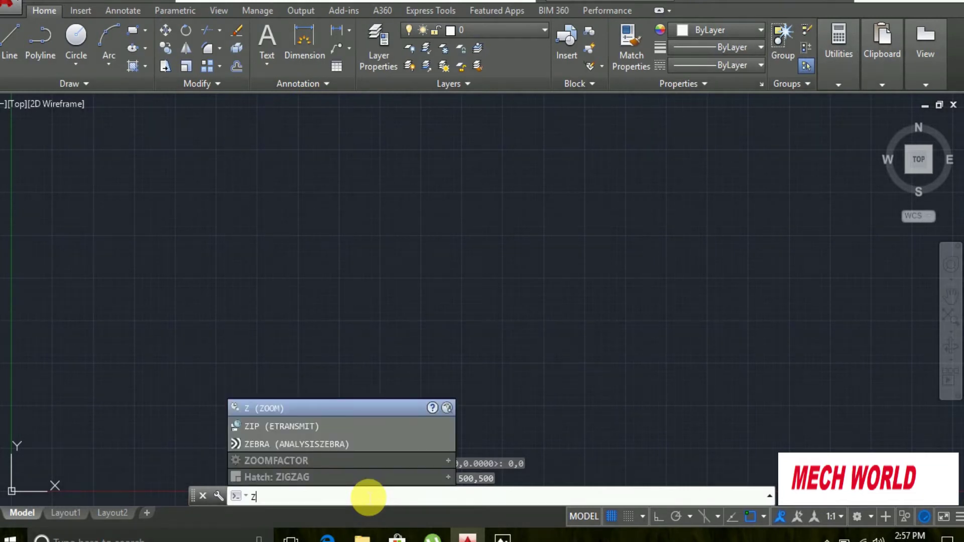
key("Return")
type("a")
key("Return")
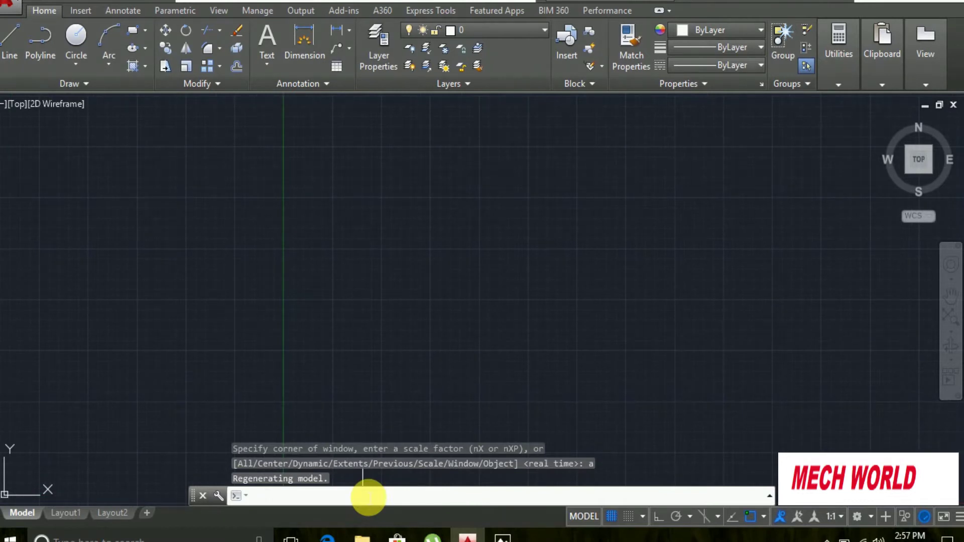
Configure the drawing units to a length precision of 0 and an insertion scale in millimeters.
type("UN")
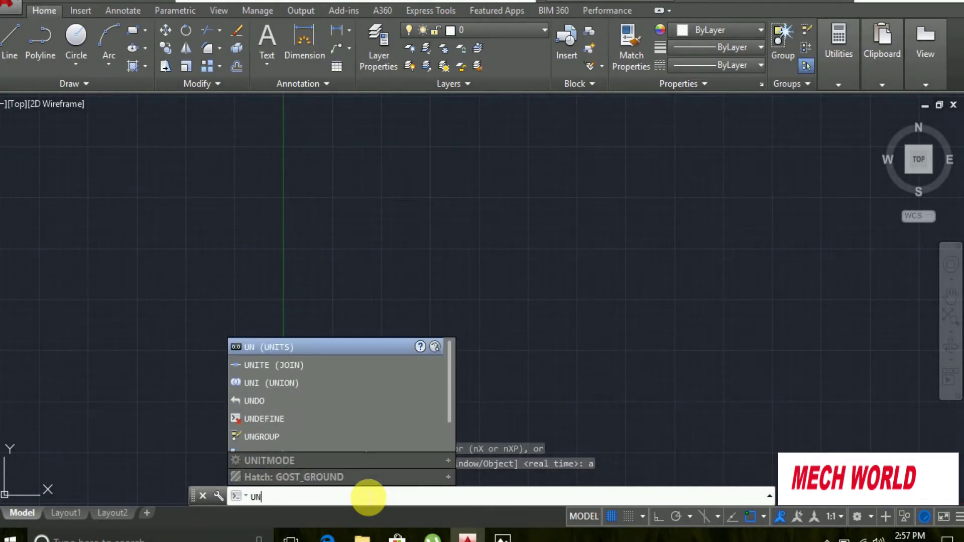
key("Return")
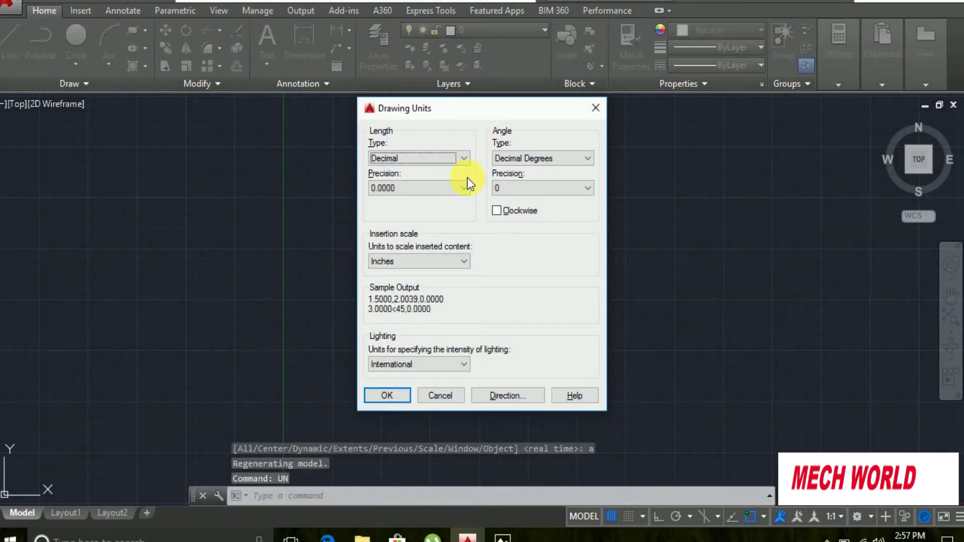
left_click(466, 184)
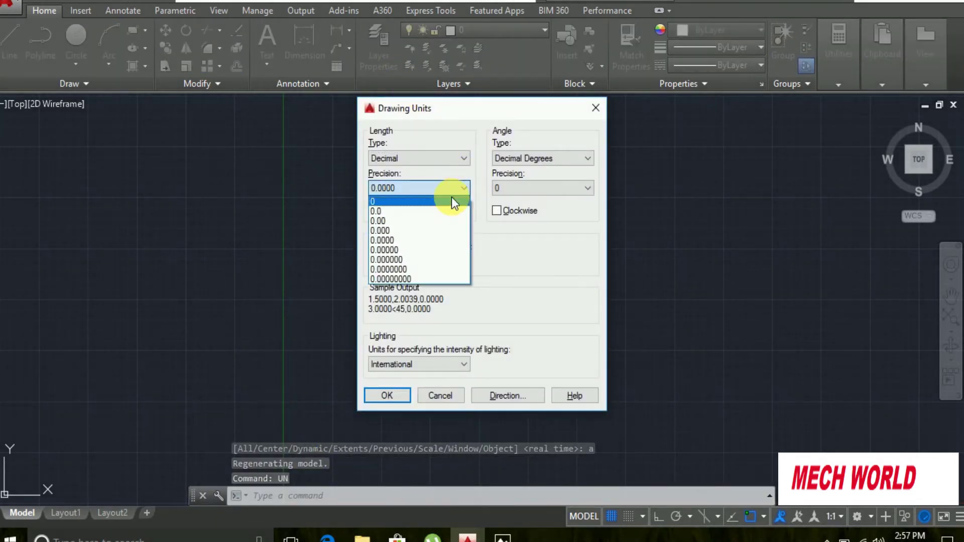
left_click(451, 201)
left_click(462, 262)
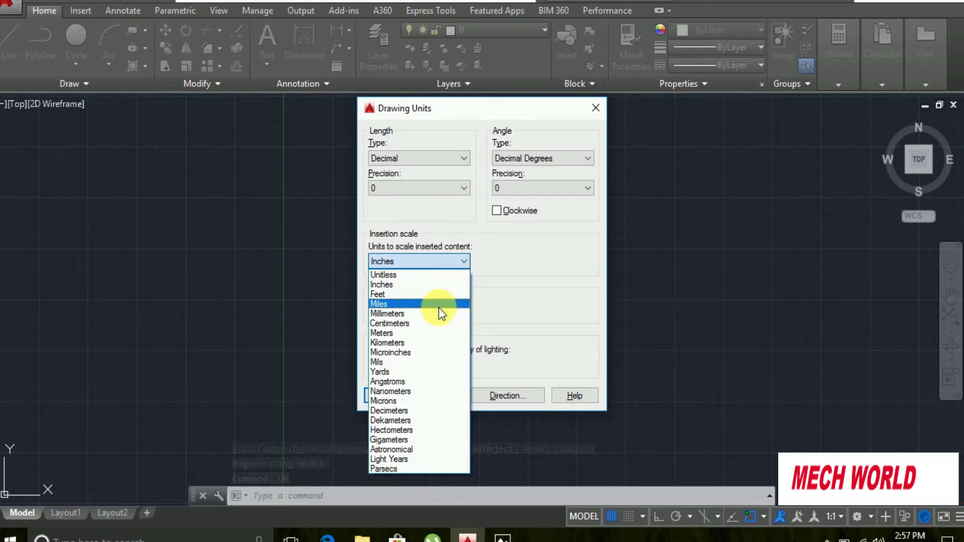
left_click(438, 309)
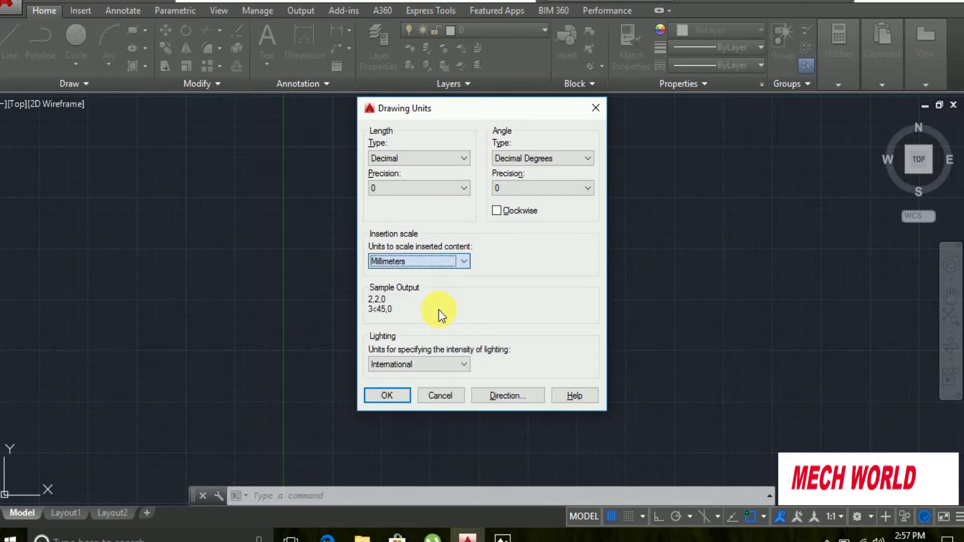
left_click(387, 396)
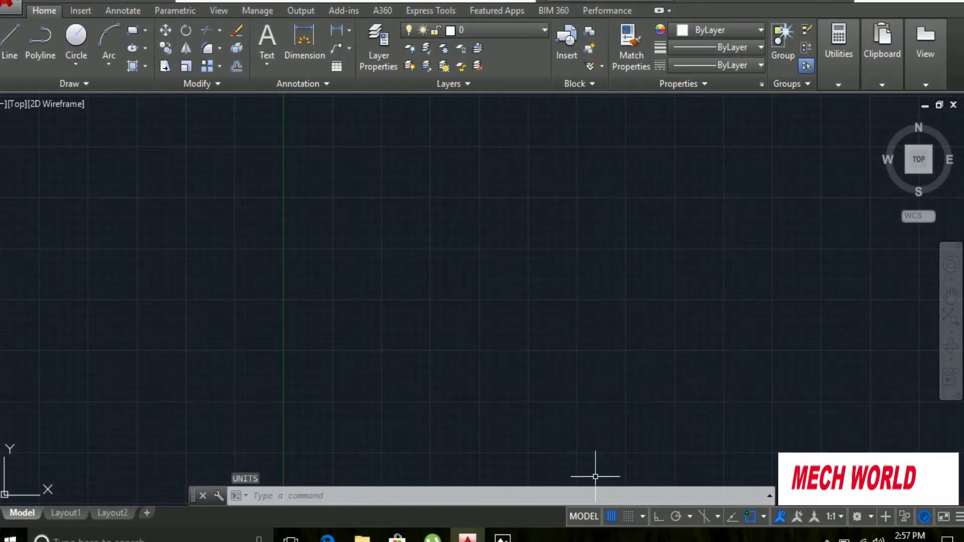
Turn off the grid display and set the snap type to Isometric snap in the drafting settings.
left_click(610, 517)
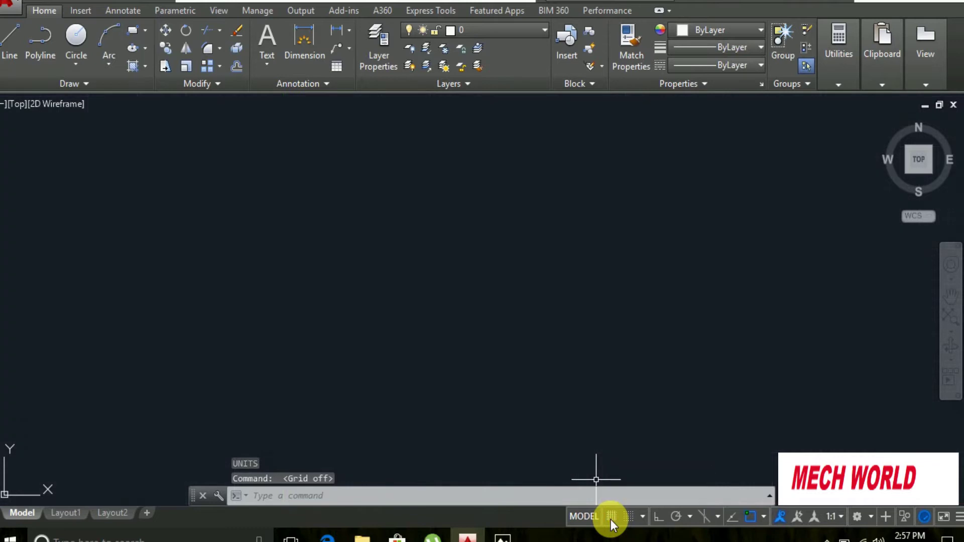
left_click(348, 502)
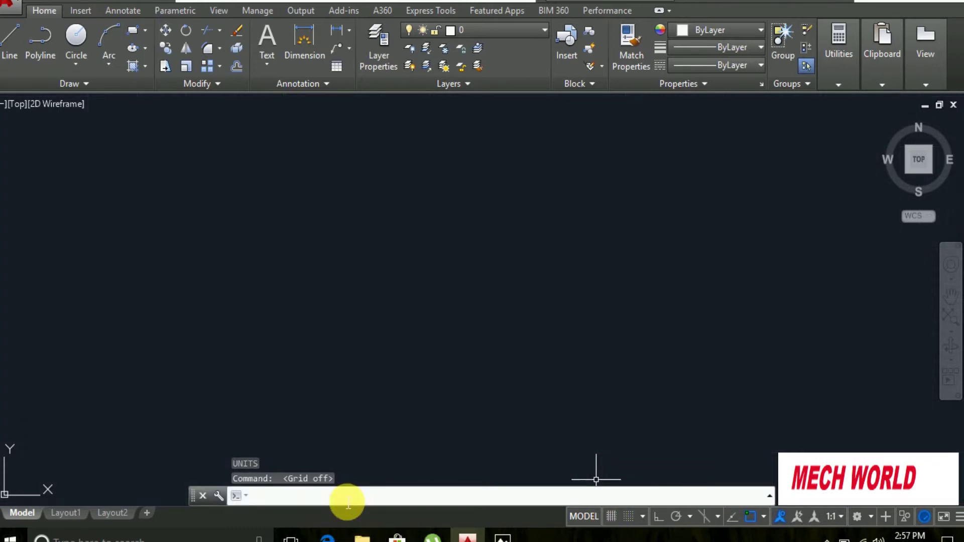
type("DST")
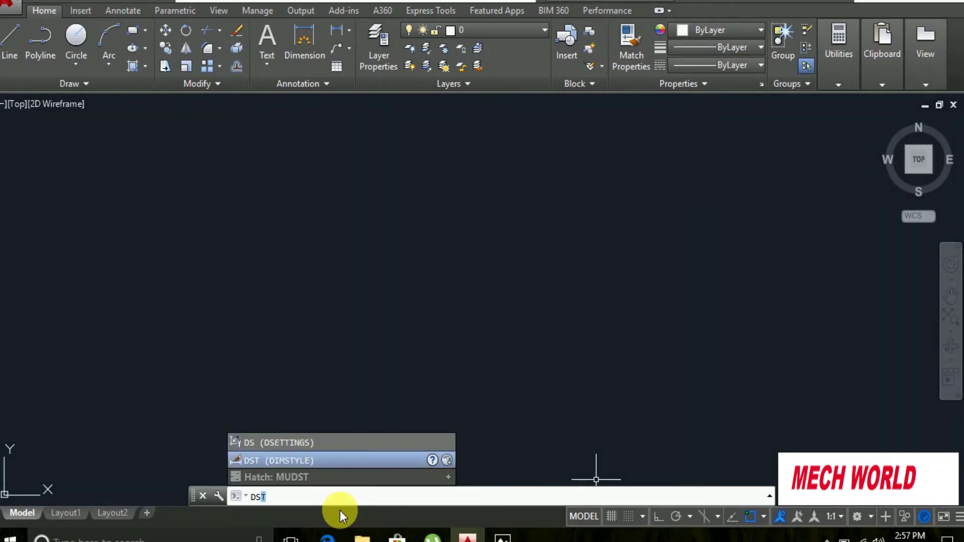
key("BackSpace")
left_click(301, 444)
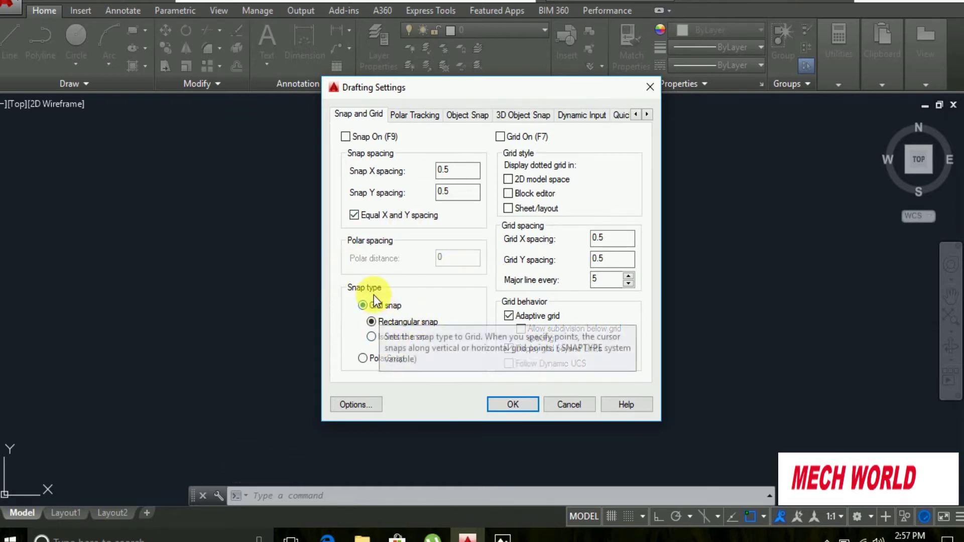
left_click(389, 337)
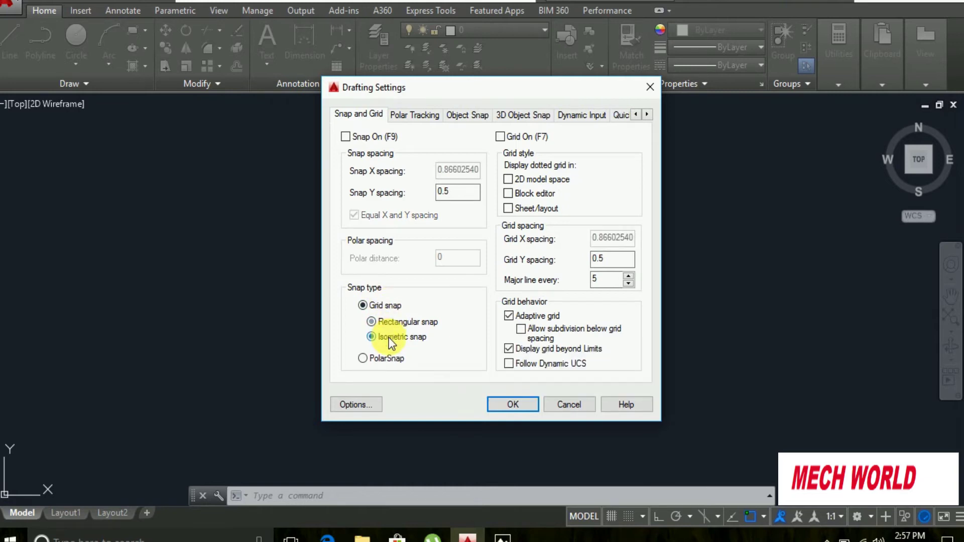
left_click(507, 404)
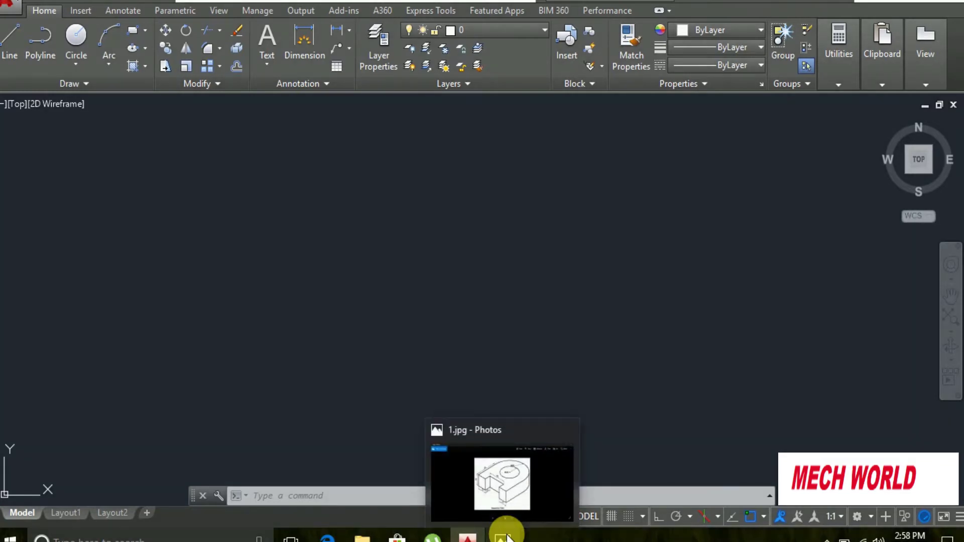
Check the dimensions in the Photos reference image 1.jpg and start the outline in AutoCAD with a 15 mm line at 330°, Ortho on.
left_click(507, 536)
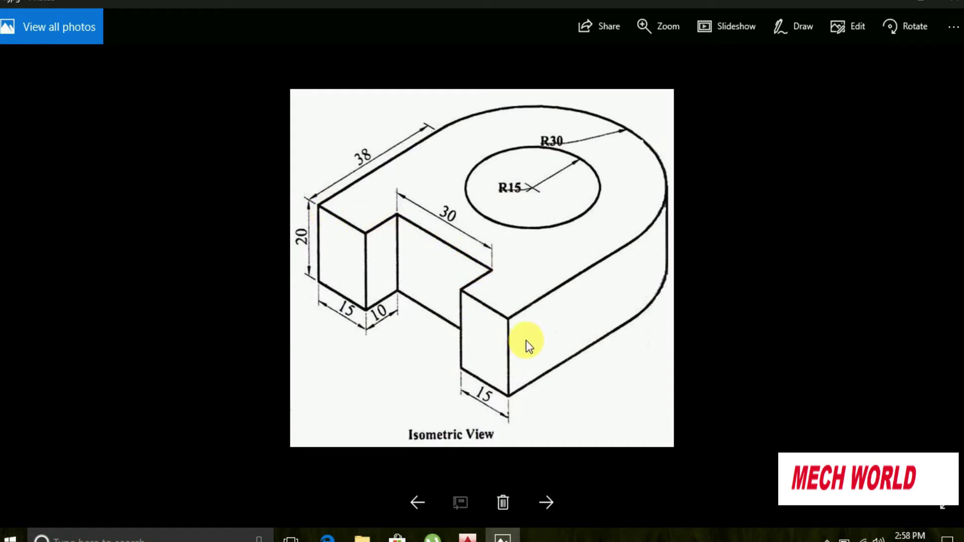
left_click(467, 537)
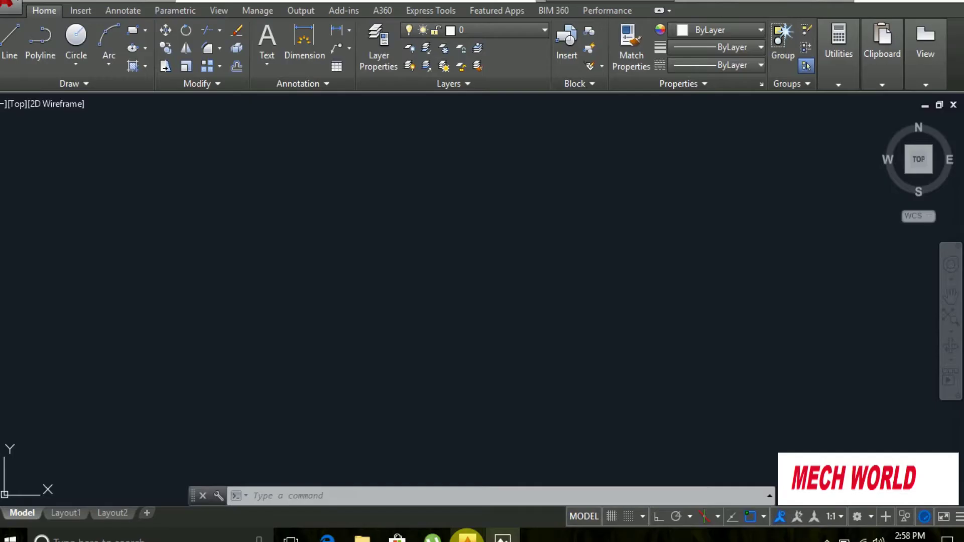
left_click(8, 35)
left_click(271, 140)
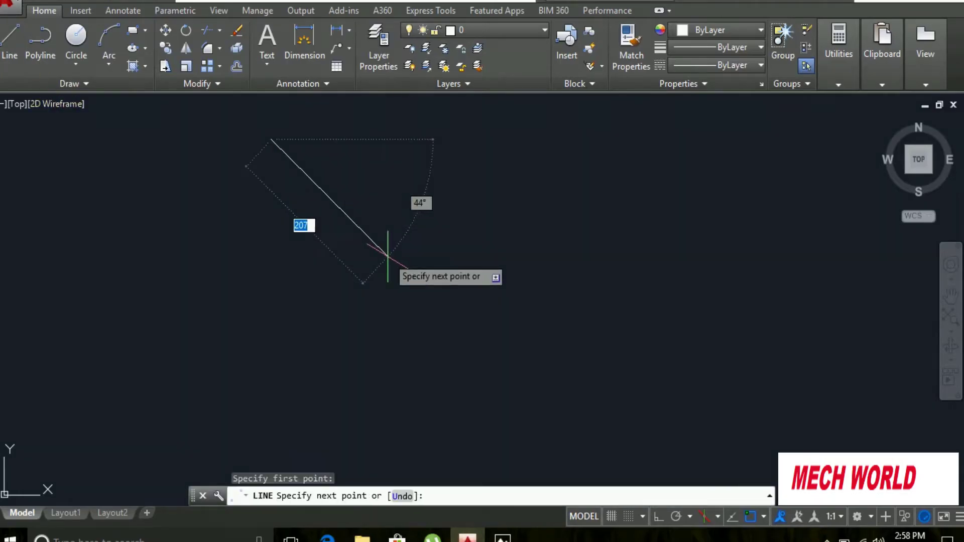
key("F8")
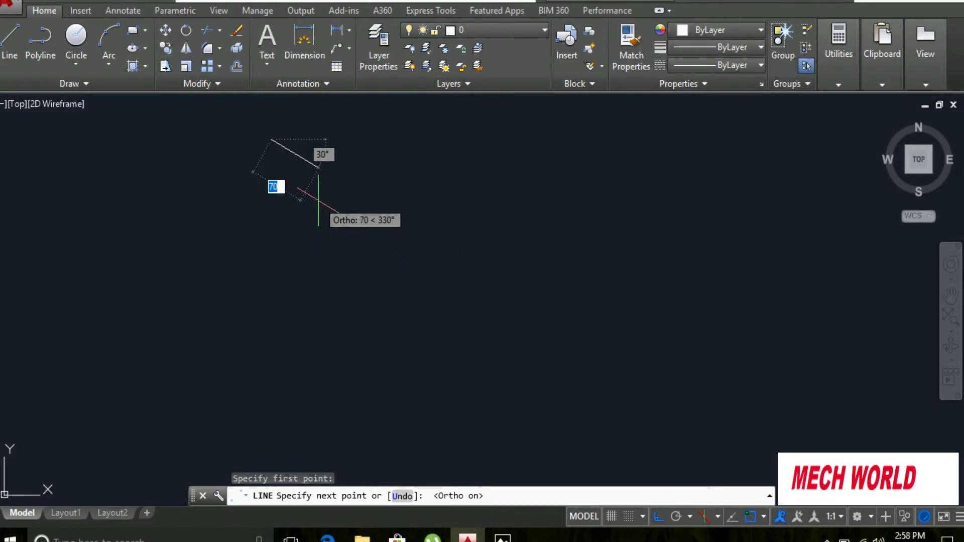
type("15")
key("Return")
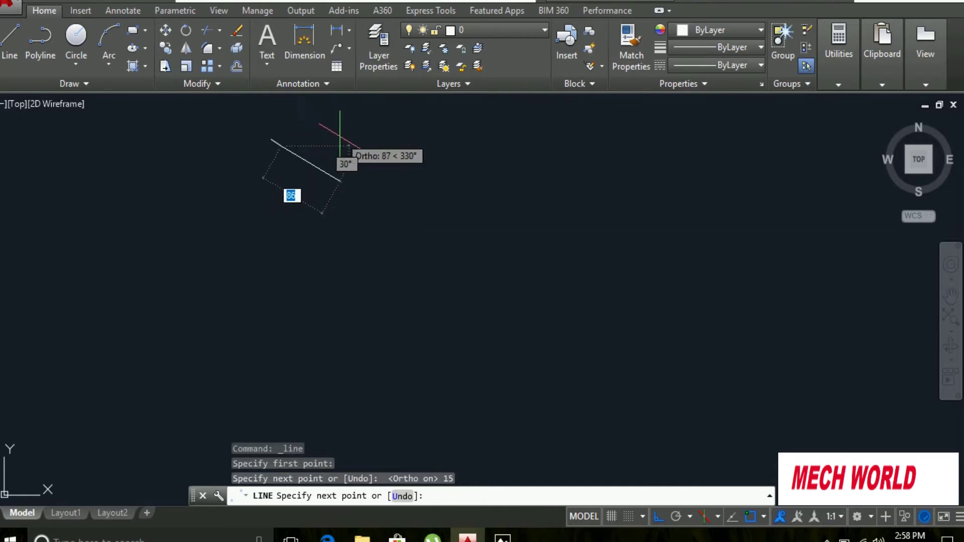
Continue the outline on the top isoplane with a 10 mm line at 30° and a 30 mm line at 330° for the notch.
middle_click_drag(341, 145, 306, 262)
scroll(307, 262, "up", 2)
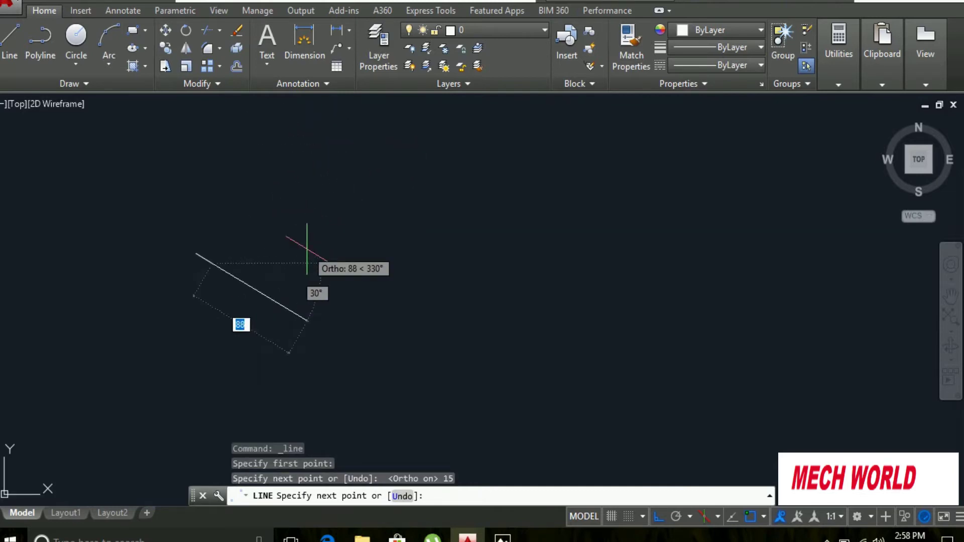
scroll(307, 262, "up", 2)
middle_click_drag(302, 206, 456, 224)
scroll(427, 216, "down", 2)
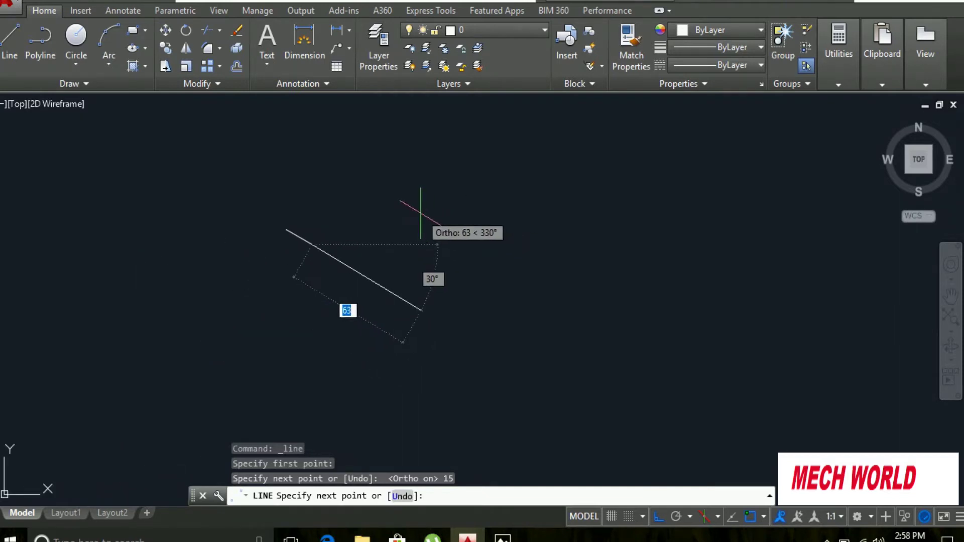
key("F5")
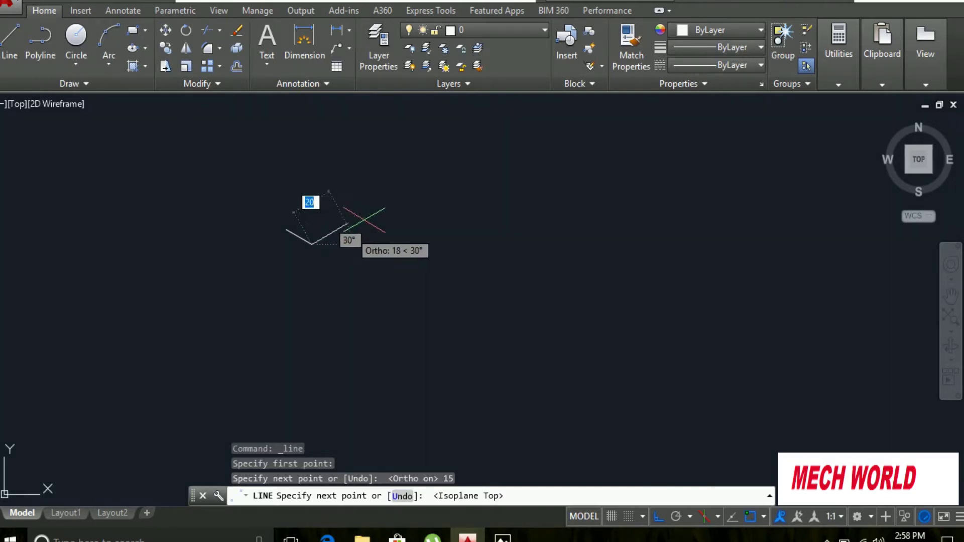
type("10")
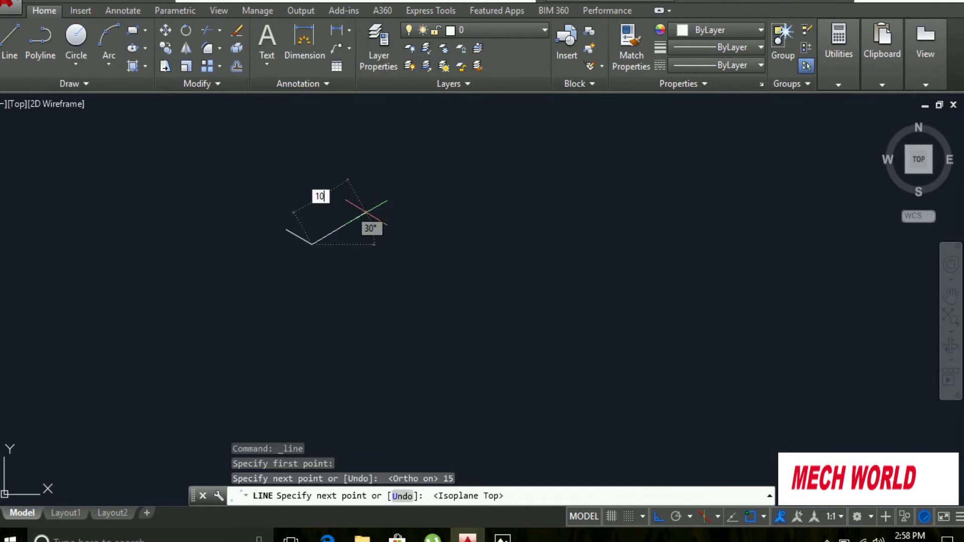
key("Return")
type("30")
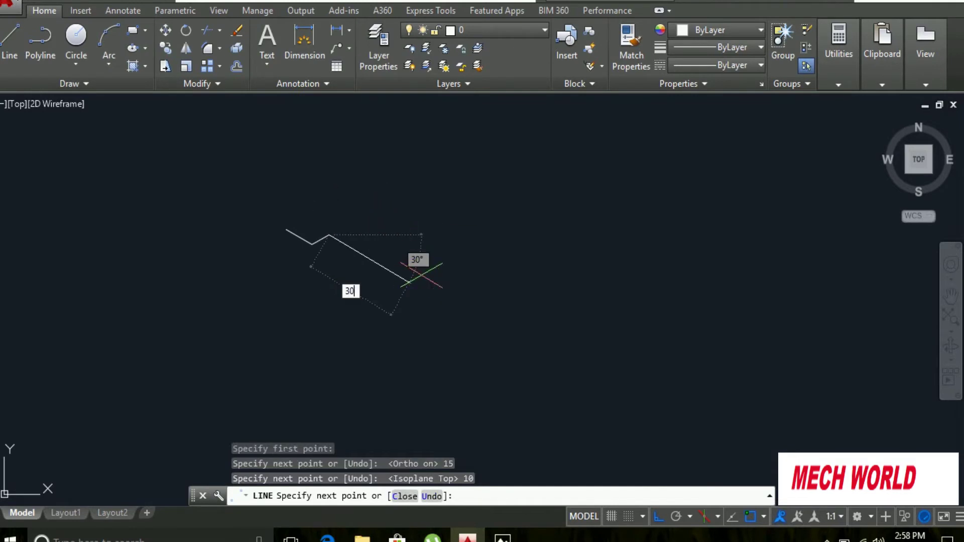
key("Return")
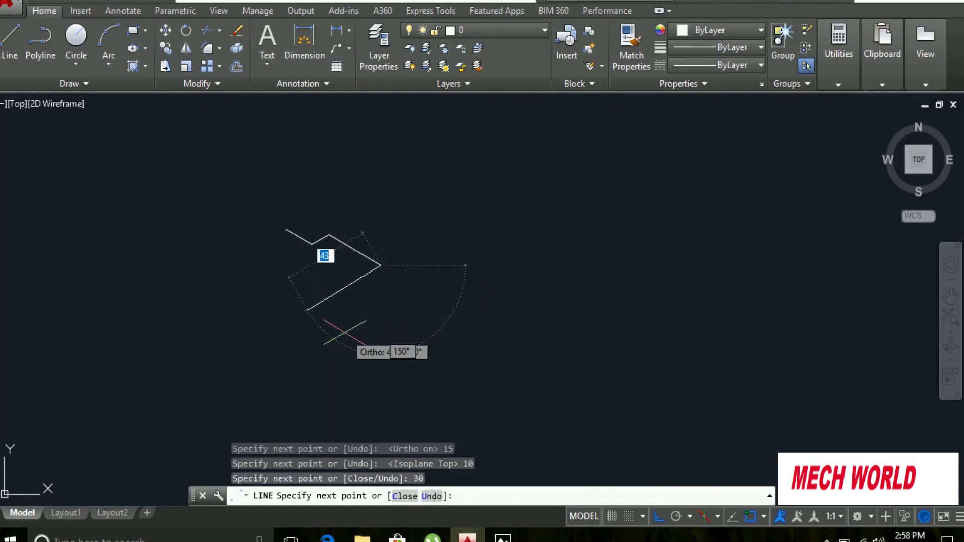
Close off the notch with a 10 mm line back toward the front and add a 15 mm line at 330°.
type("10")
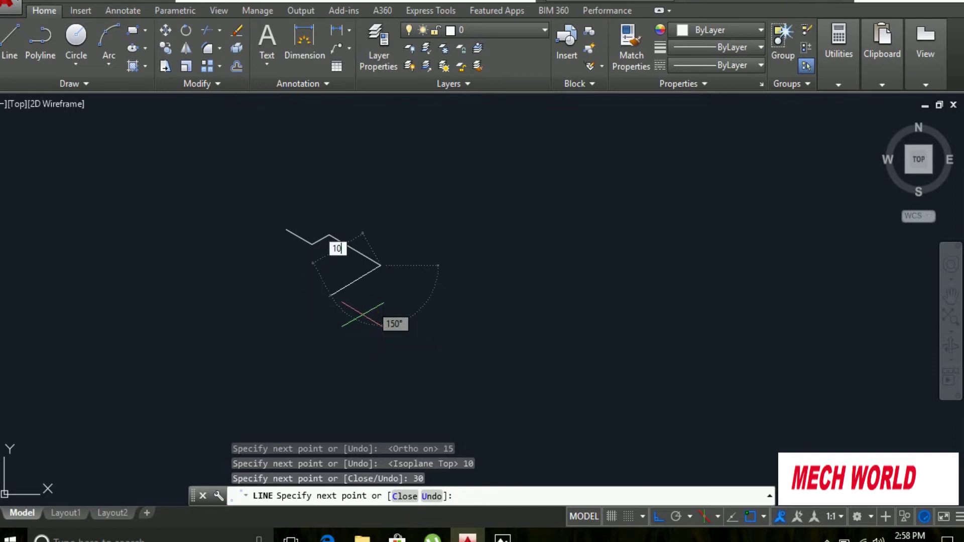
key("Return")
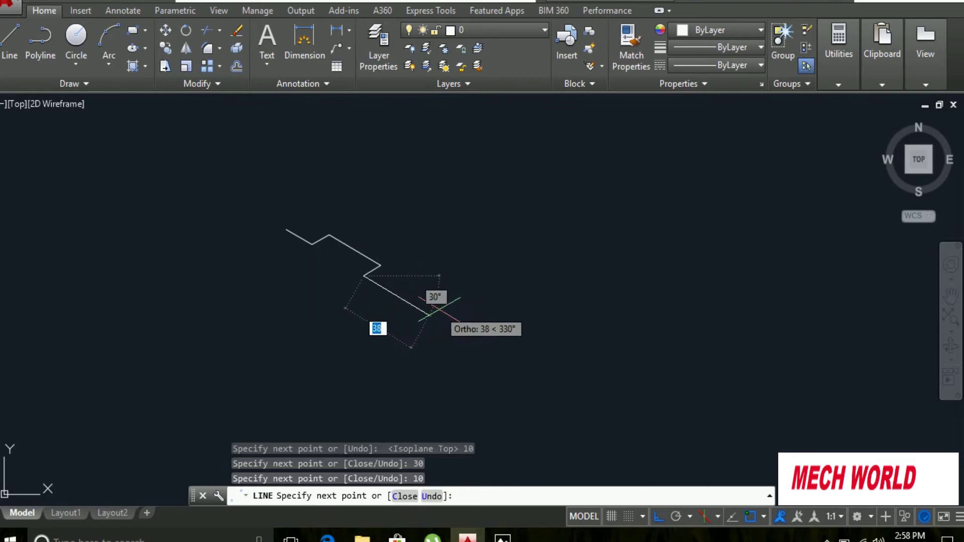
type("15")
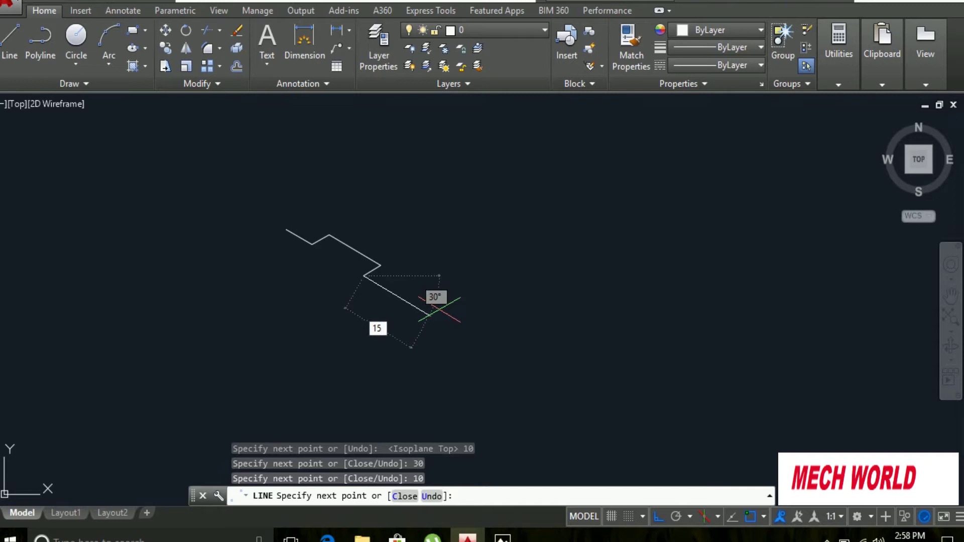
type("5")
key("Return")
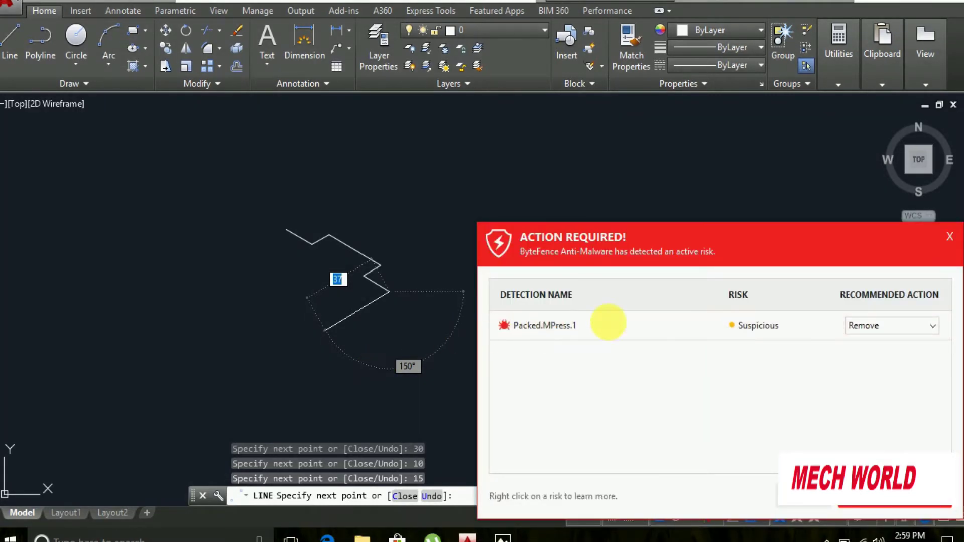
Dismiss the ByteFence Anti-Malware alert covering the drawing.
left_click(950, 239)
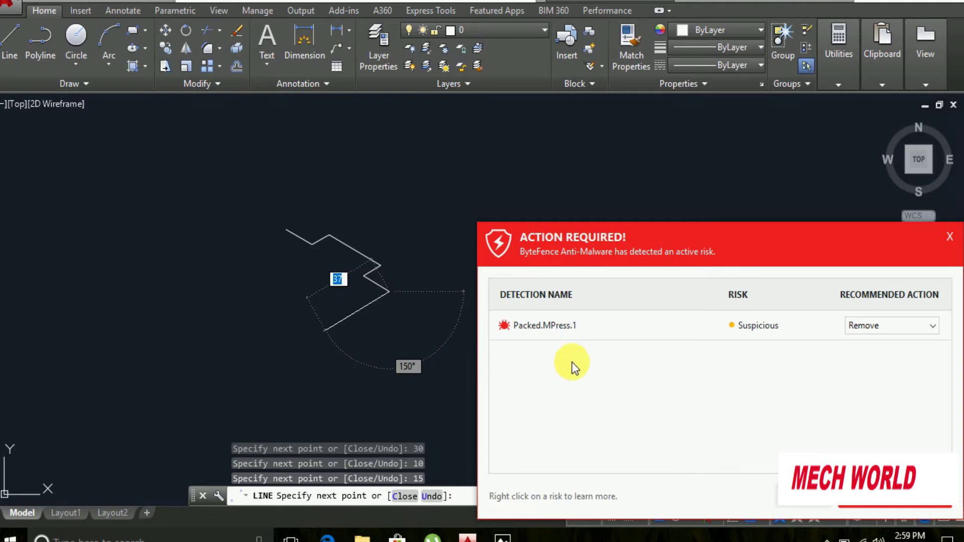
left_click(792, 411)
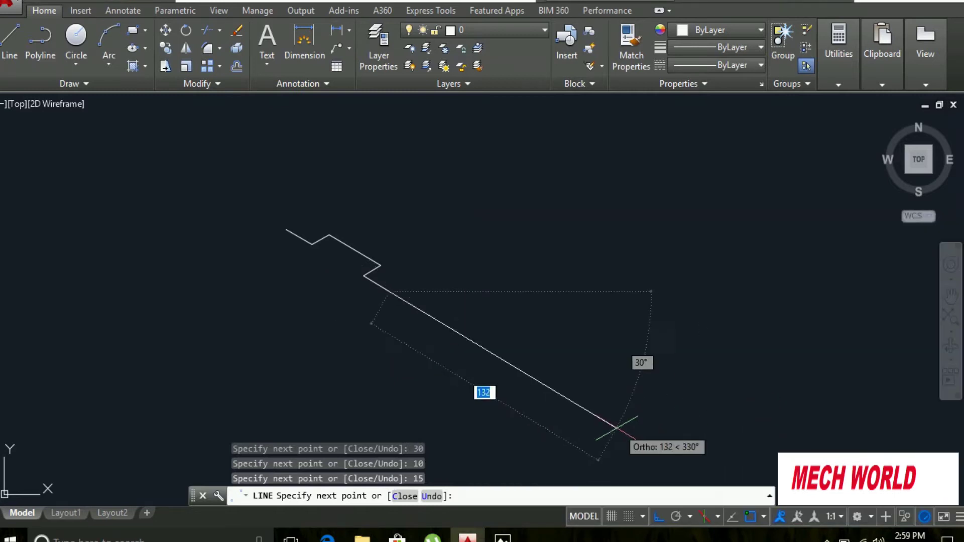
Check the height in the Photos reference image, then in AutoCAD continue with 20 mm at 270° on Isoplane Right and 15 mm at 150° on Isoplane Left.
left_click(502, 538)
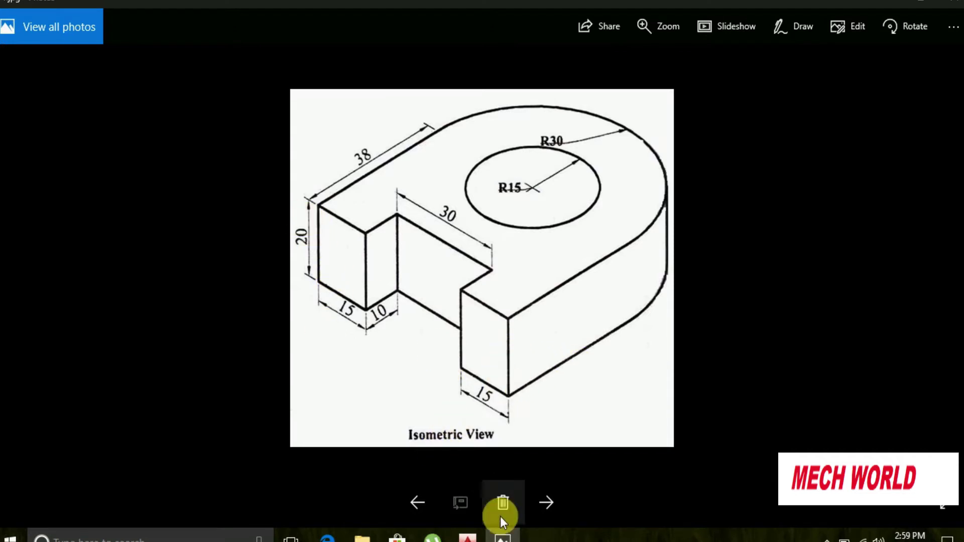
left_click(467, 538)
key("F5")
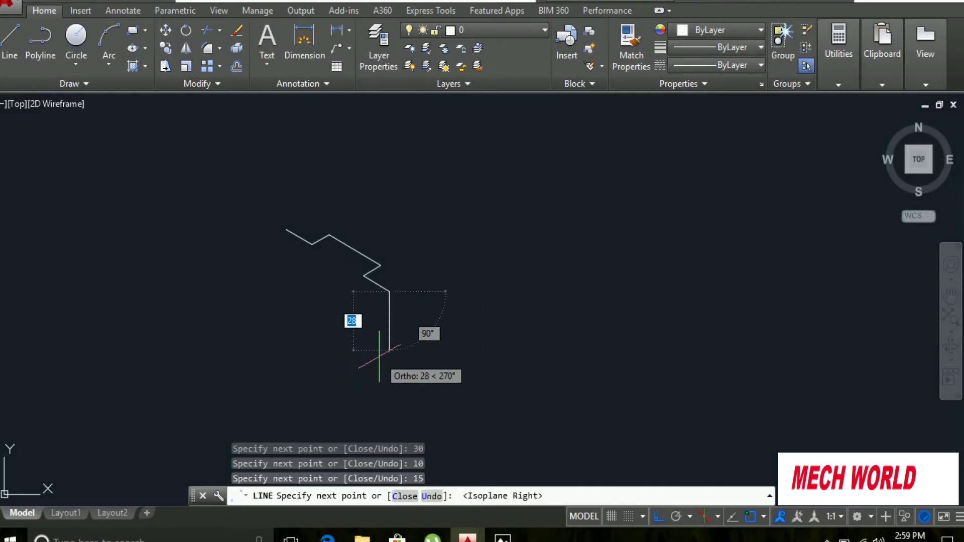
type("20")
key("Return")
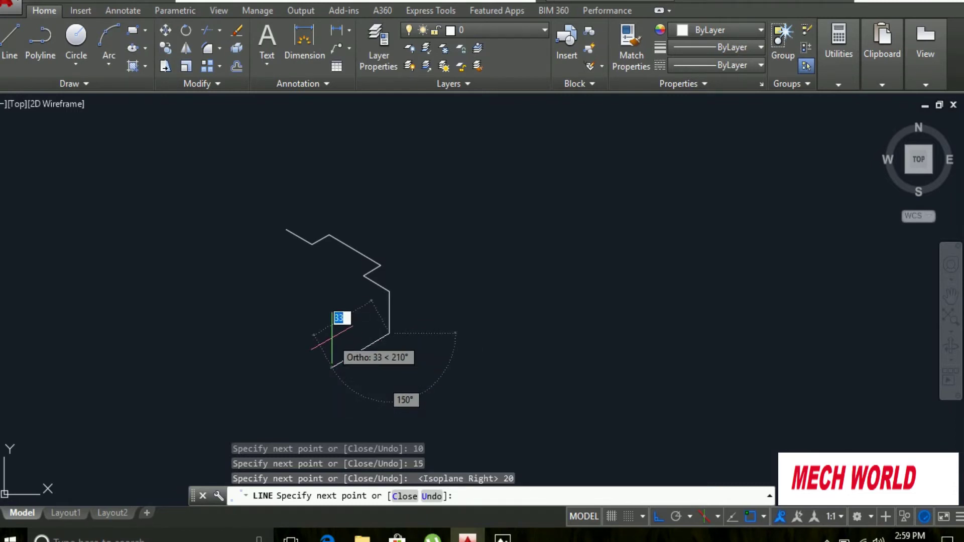
key("F5")
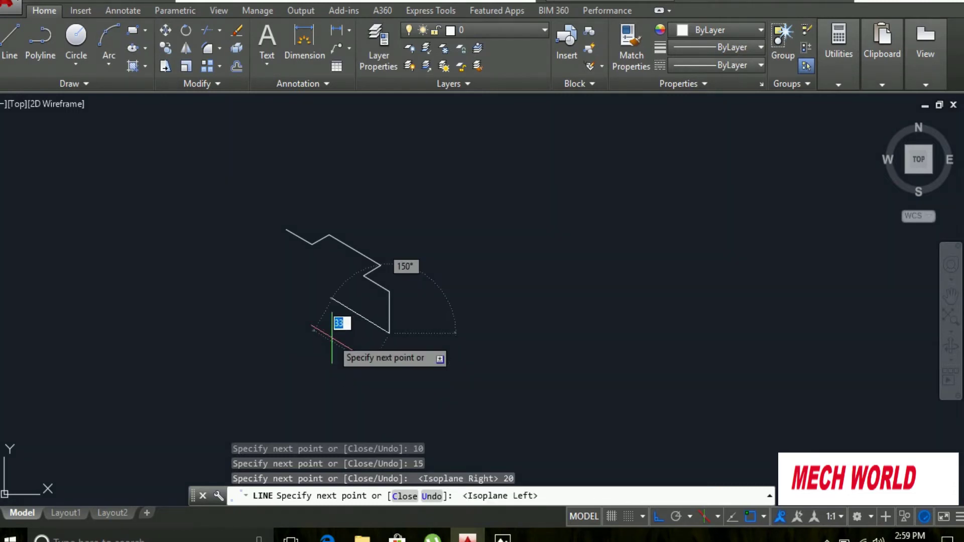
type("15")
key("Return")
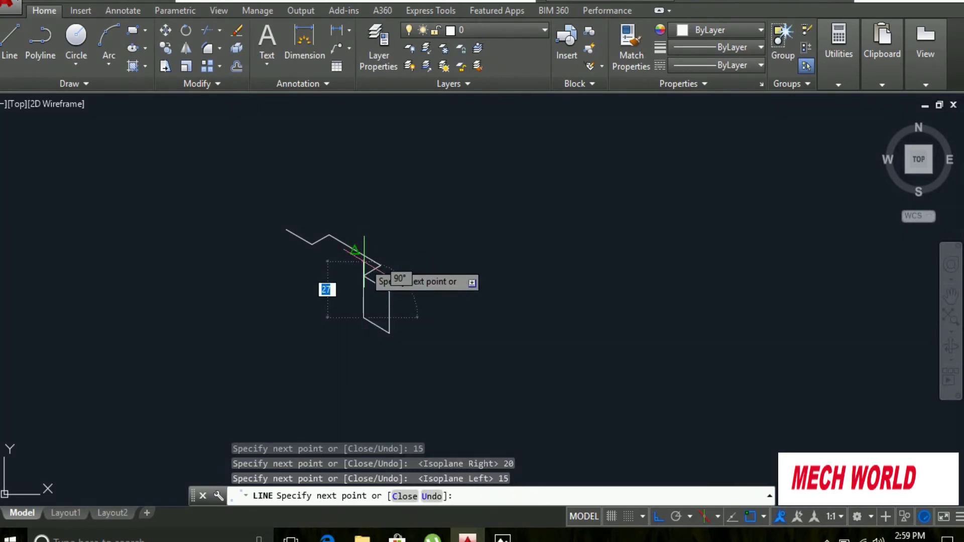
type("10")
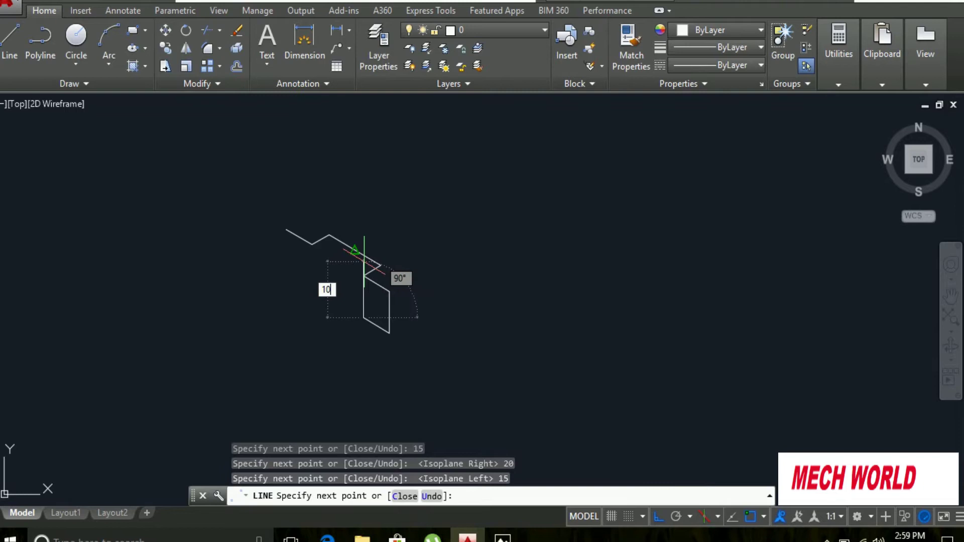
key("Return")
key("Return")
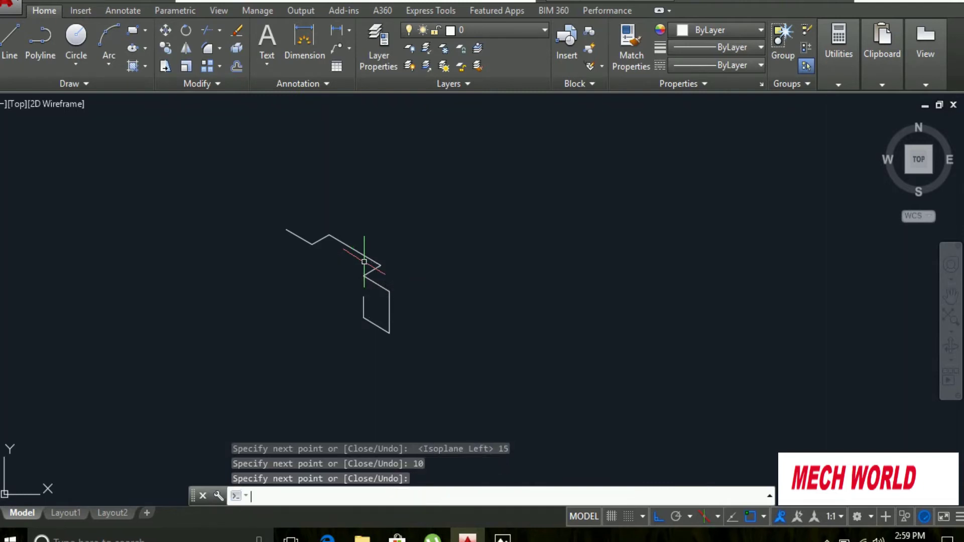
left_click(363, 309)
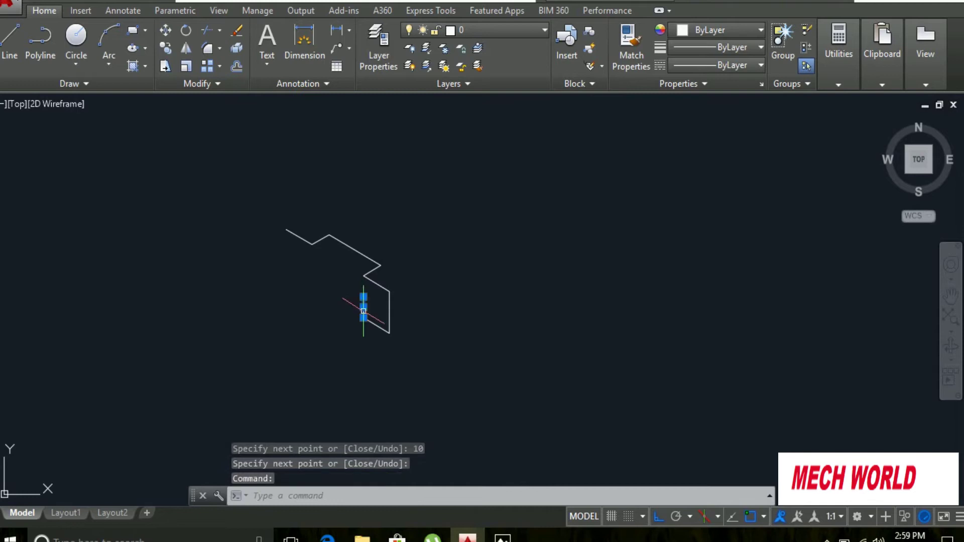
key("Delete")
Close the right front face with a 20 mm vertical line up from the open end of its lower edge.
left_click(11, 43)
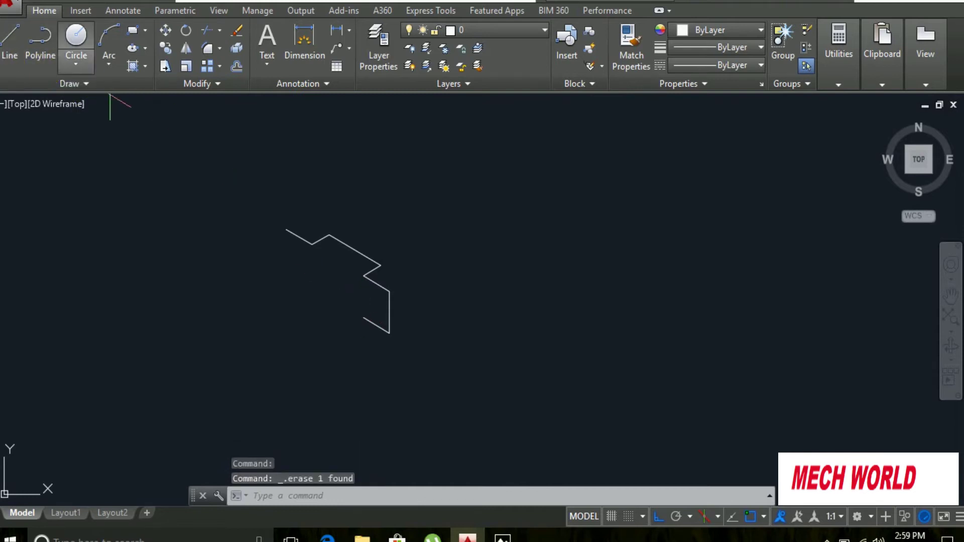
left_click(364, 317)
type("20")
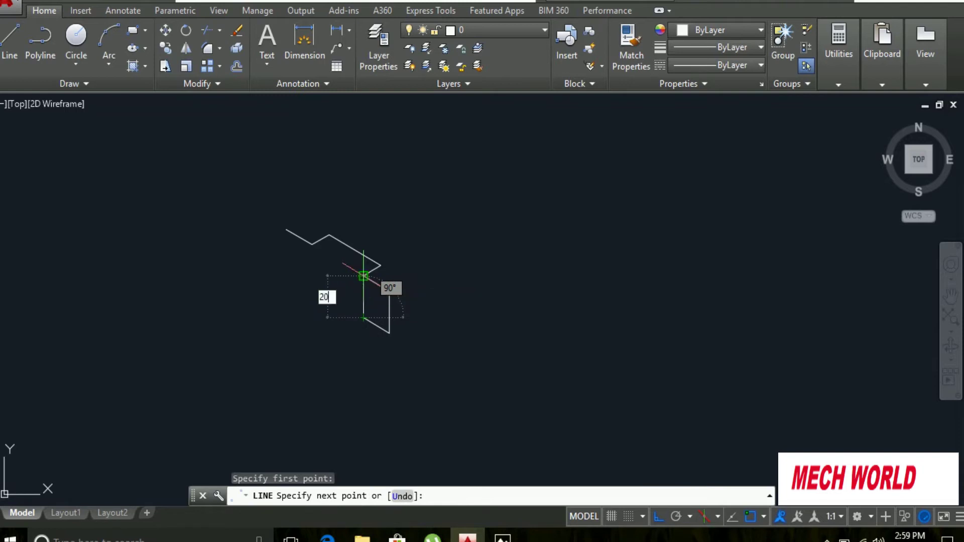
key("Return")
key("Return")
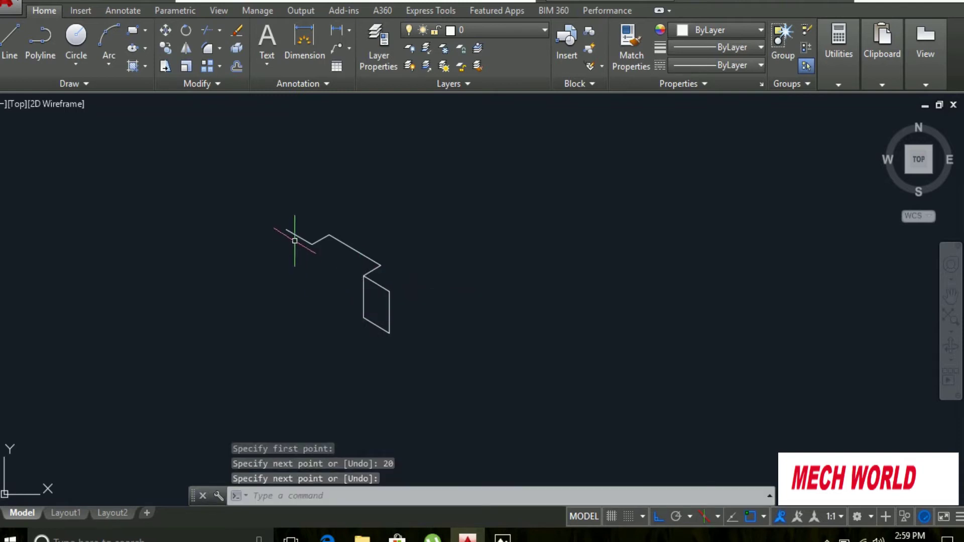
Draw the left front face from the outline's start: 20 mm down, 10 mm and 5 mm at 330°, and 20 mm up.
left_click(7, 58)
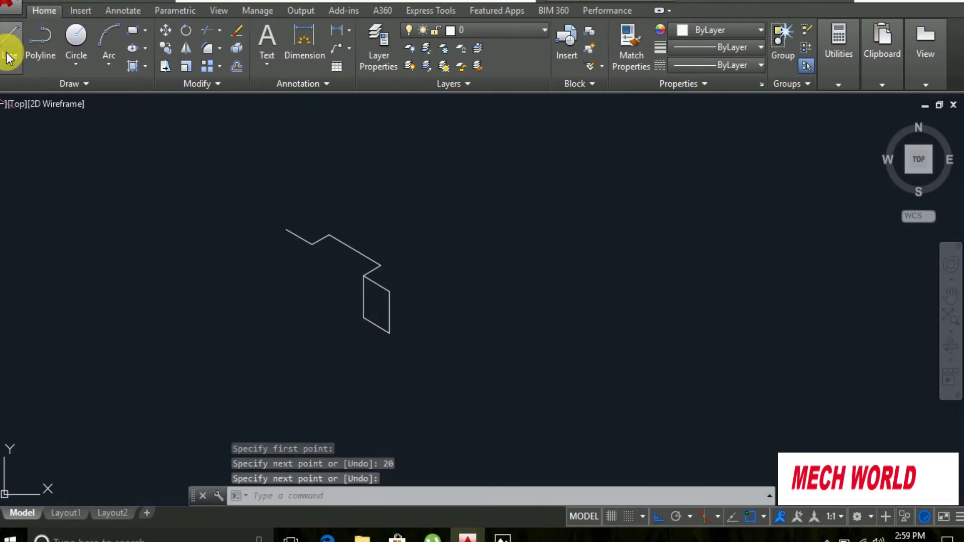
left_click(285, 229)
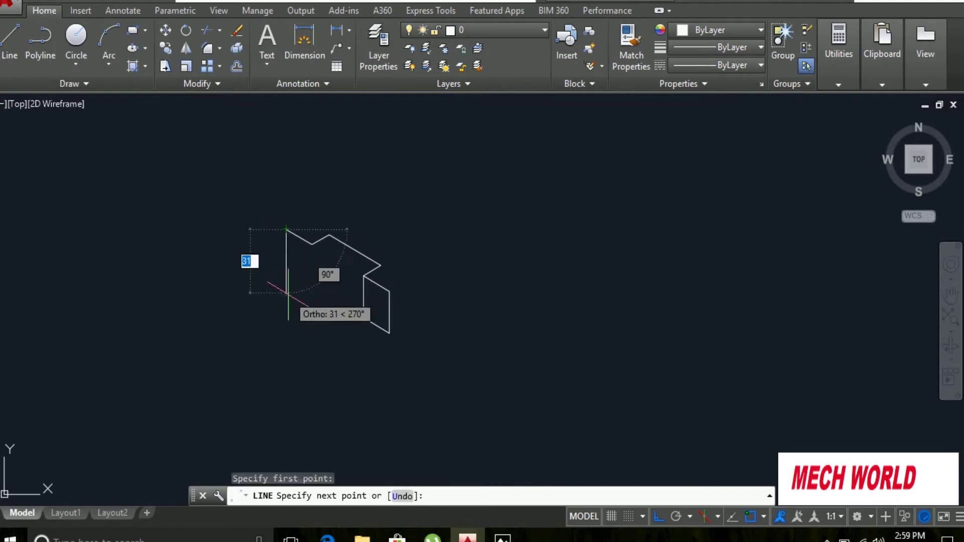
type("20")
key("Return")
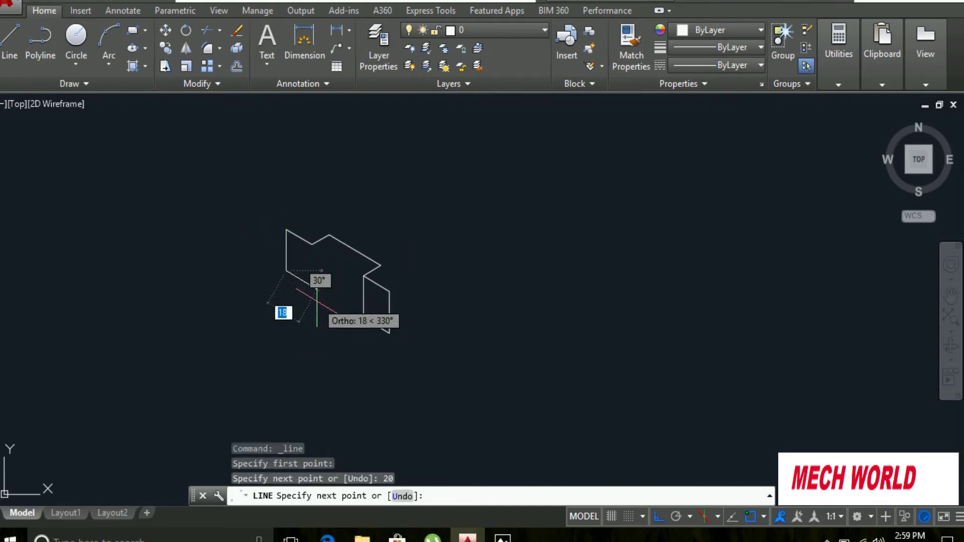
type("10")
key("Return")
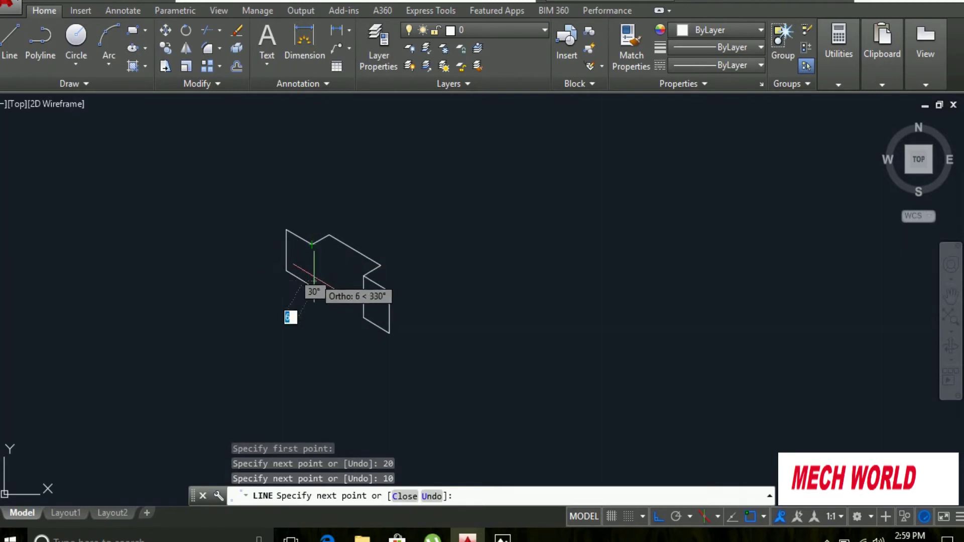
type("5")
key("Return")
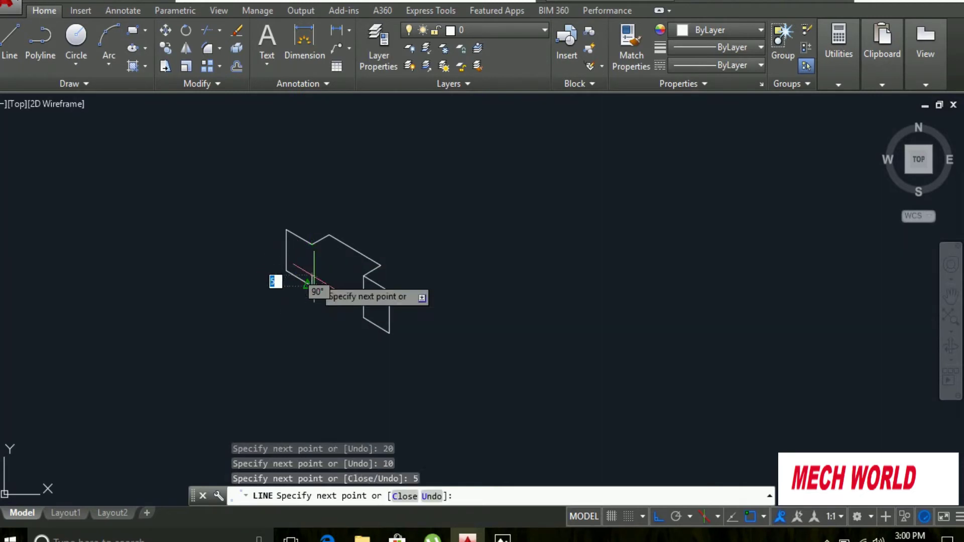
type("20")
key("Return")
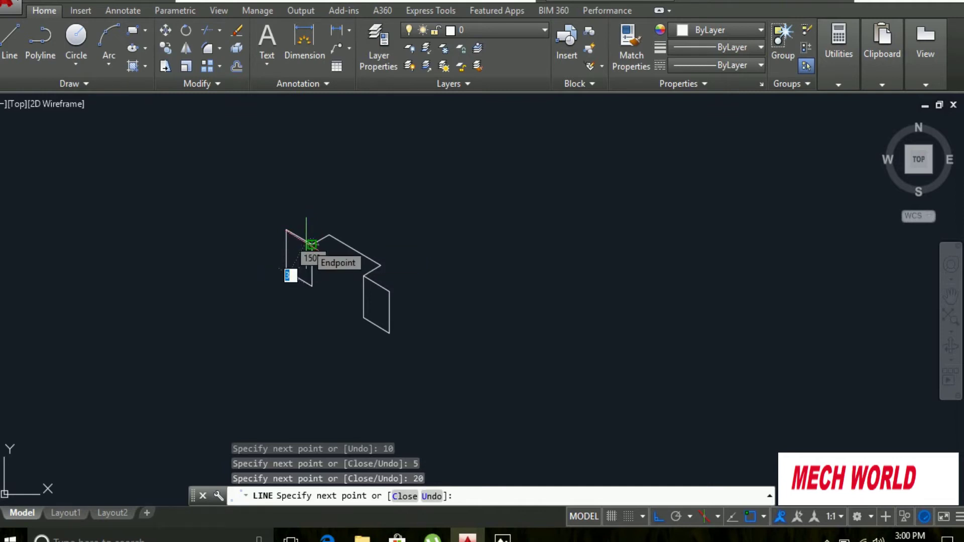
key("Escape")
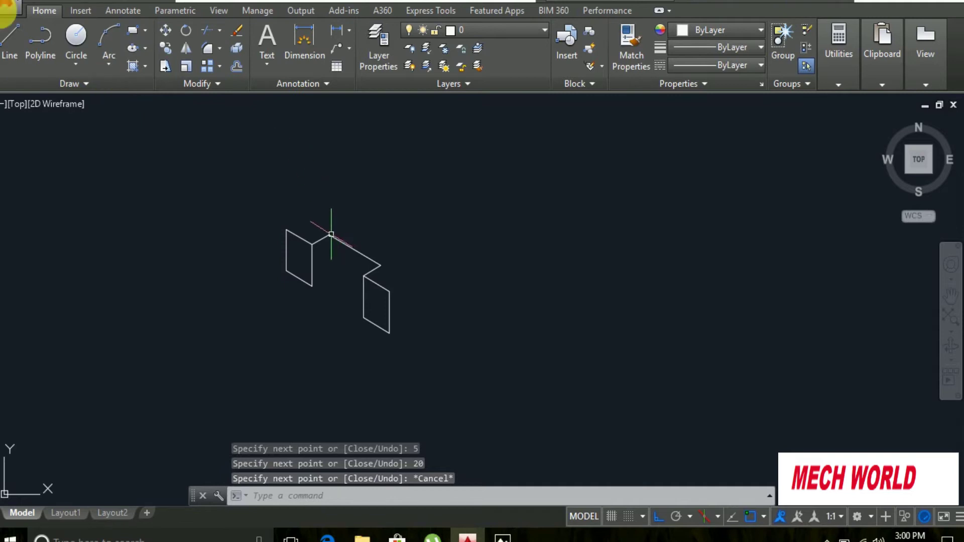
Draw the notch's left side wall from its inner corner: 20 mm down, and 10 mm at 210° on Isoplane Top.
left_click(9, 56)
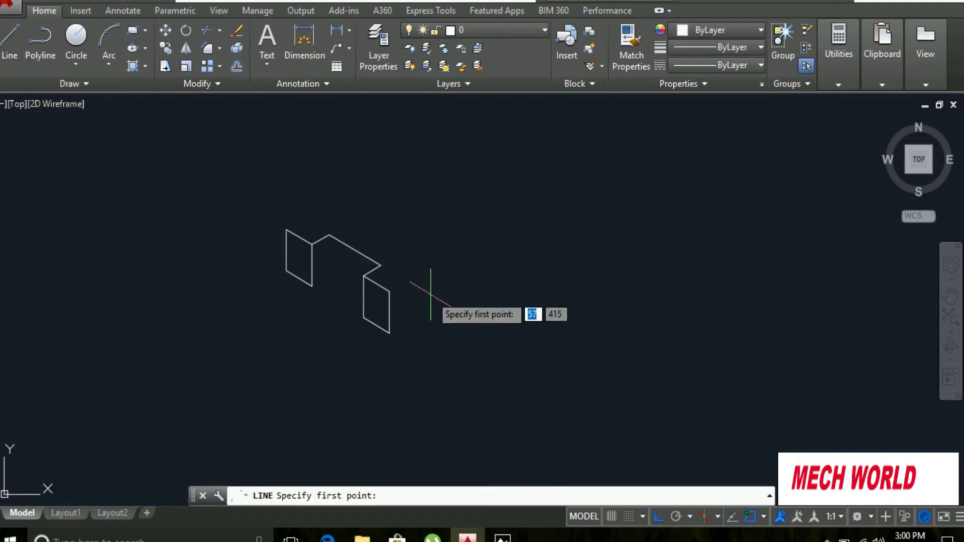
left_click(329, 235)
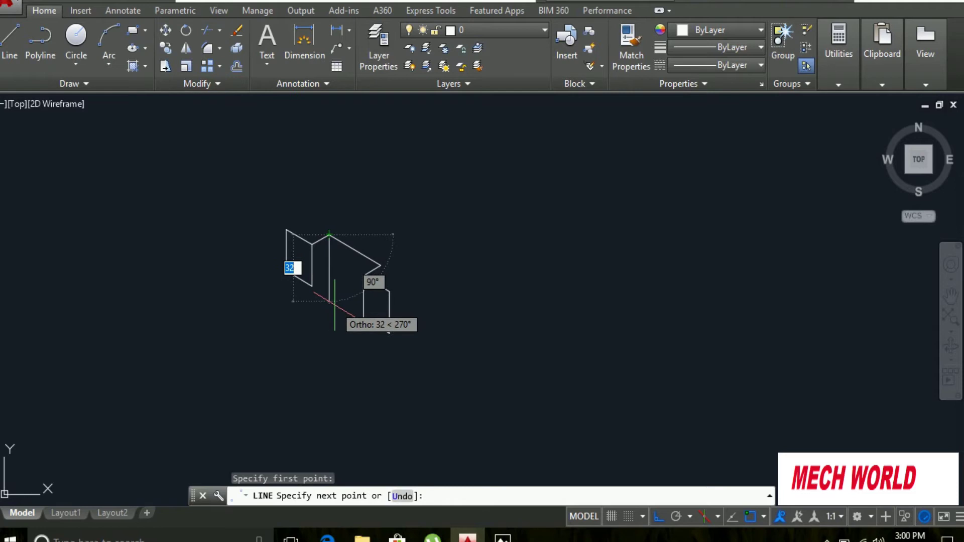
type("20")
key("Return")
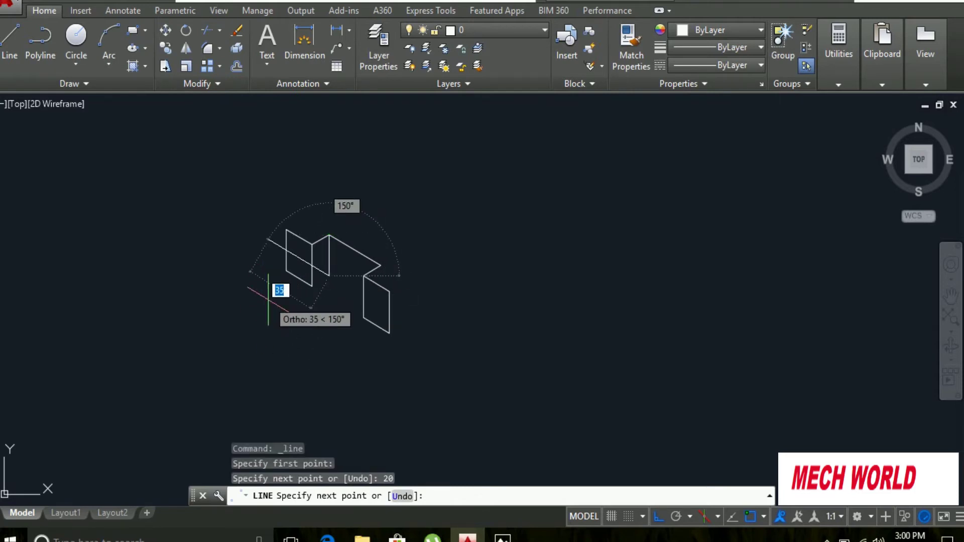
key("F5")
type("10")
key("Return")
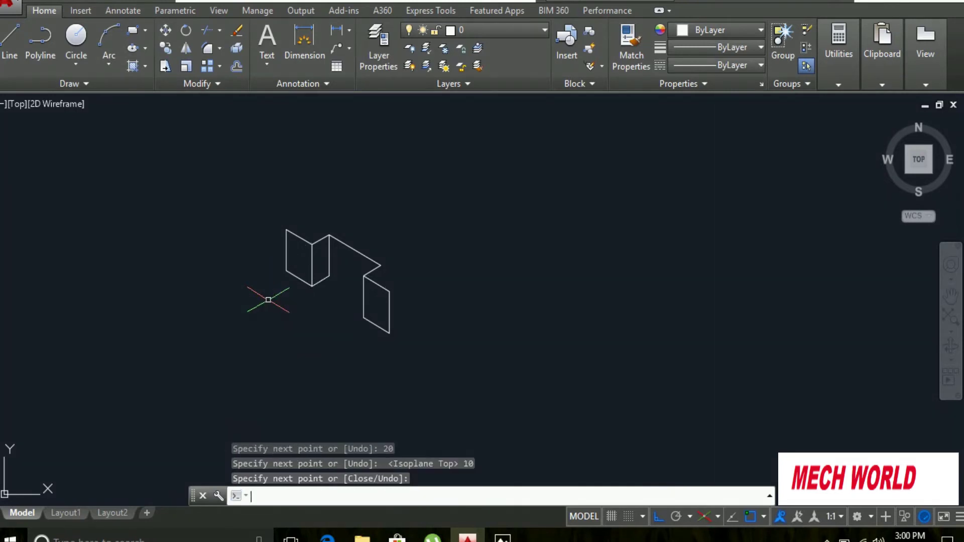
key("Return")
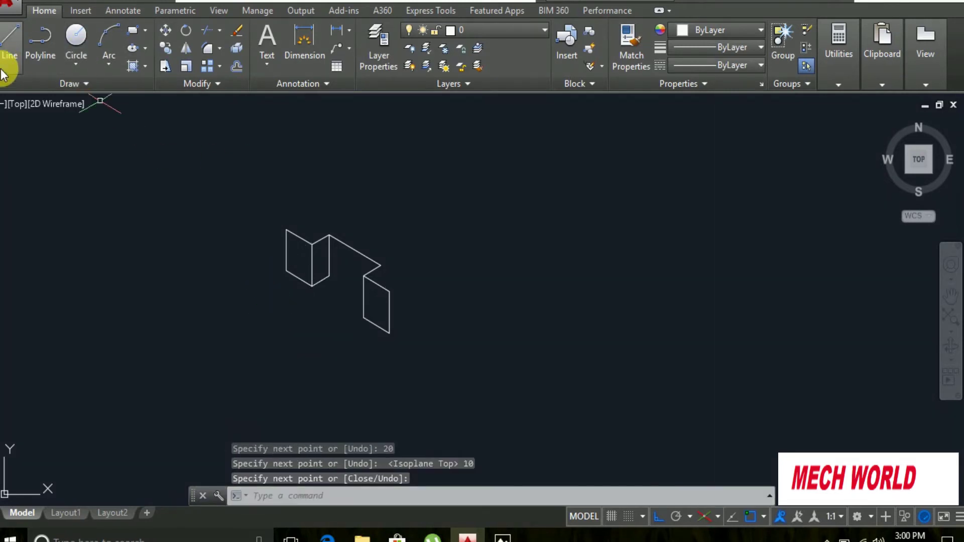
Draw the notch's lower back edge at 330° from the base of the inner vertical edge into the right front face.
left_click(10, 40)
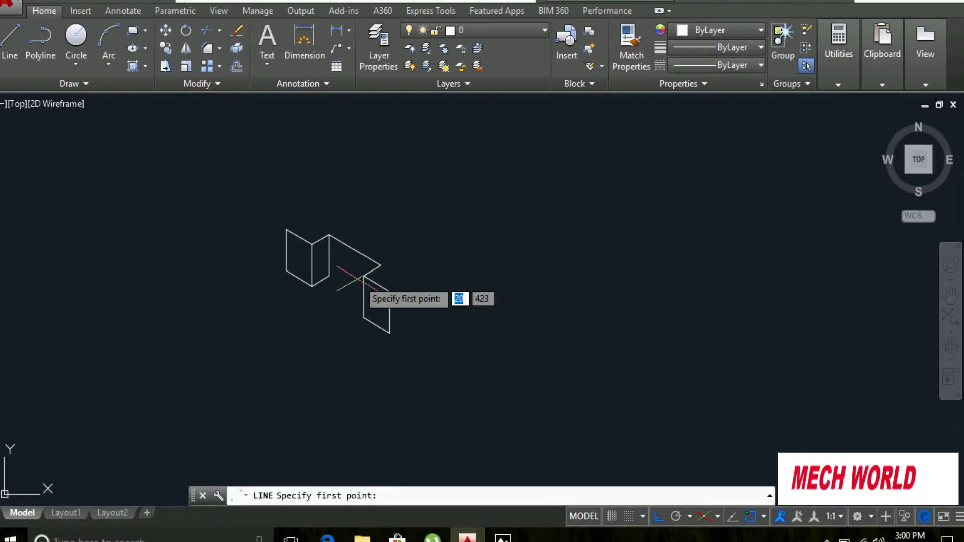
left_click(328, 276)
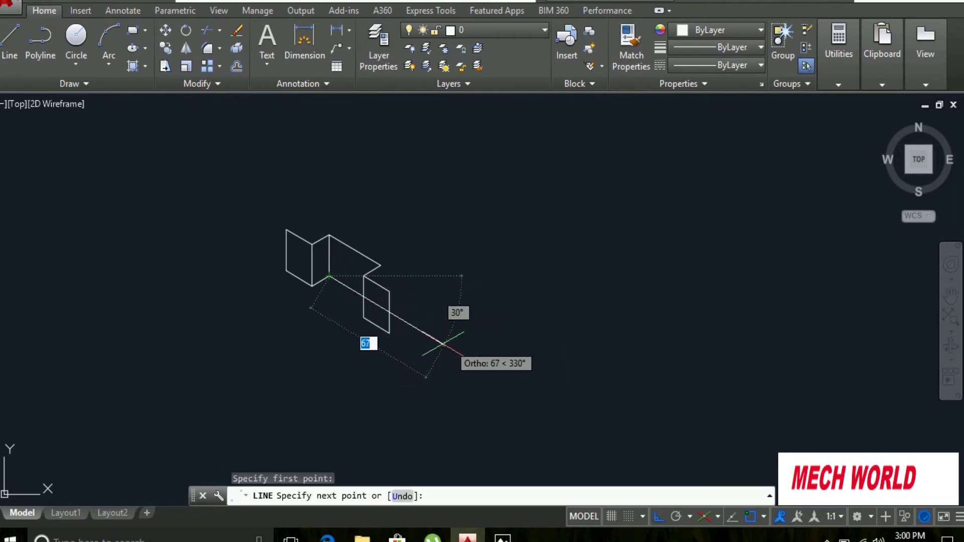
left_click(379, 306)
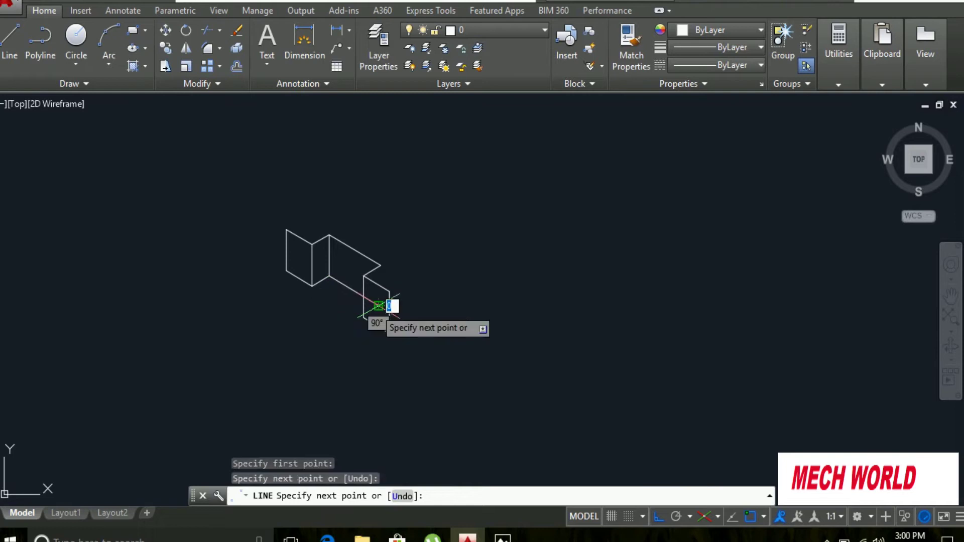
key("Return")
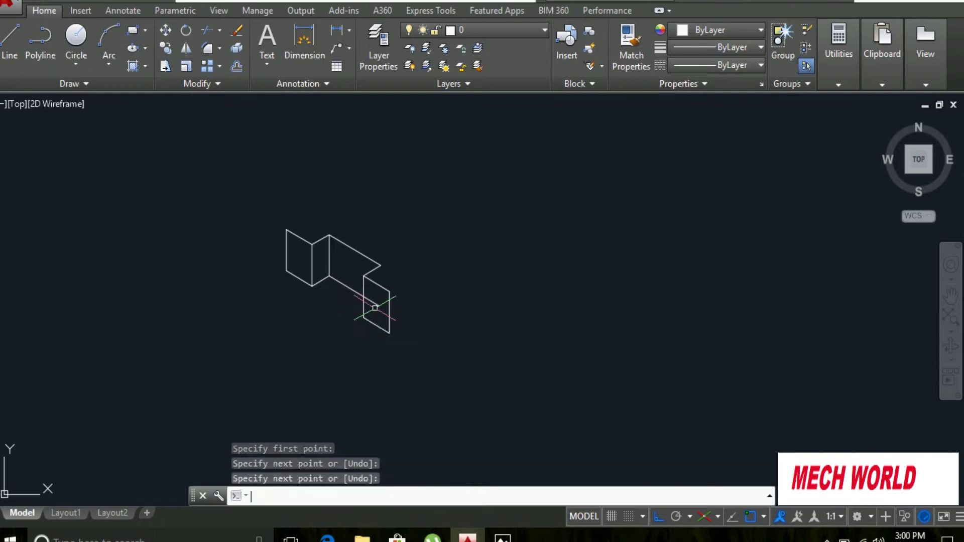
Trim the part of the notch's lower back edge that overlaps the right front face.
left_click(199, 36)
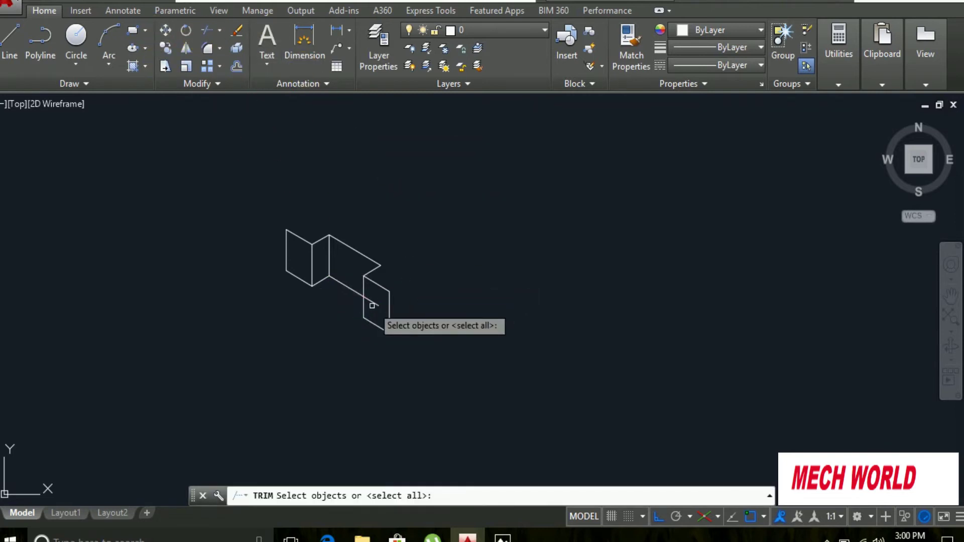
key("Return")
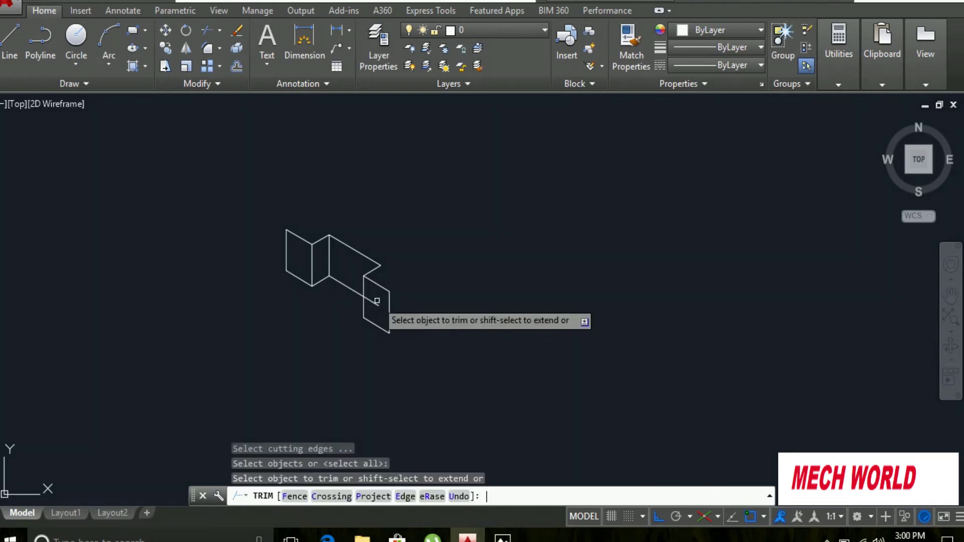
left_click(377, 303)
scroll(375, 306, "up", 5)
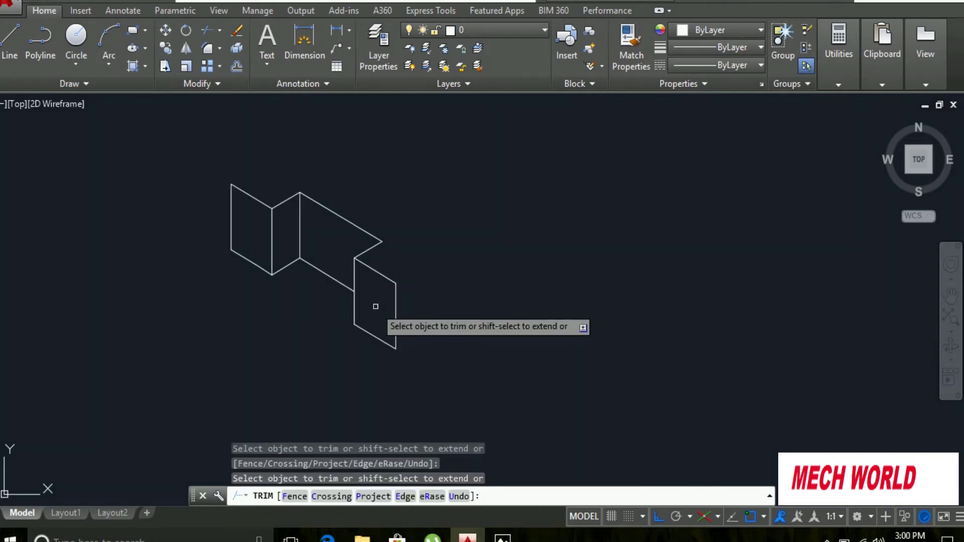
scroll(375, 306, "down", 2)
mouse_move(376, 307)
middle_mouse_down()
mouse_move(415, 327)
mouse_move(474, 332)
middle_mouse_up()
key("Escape")
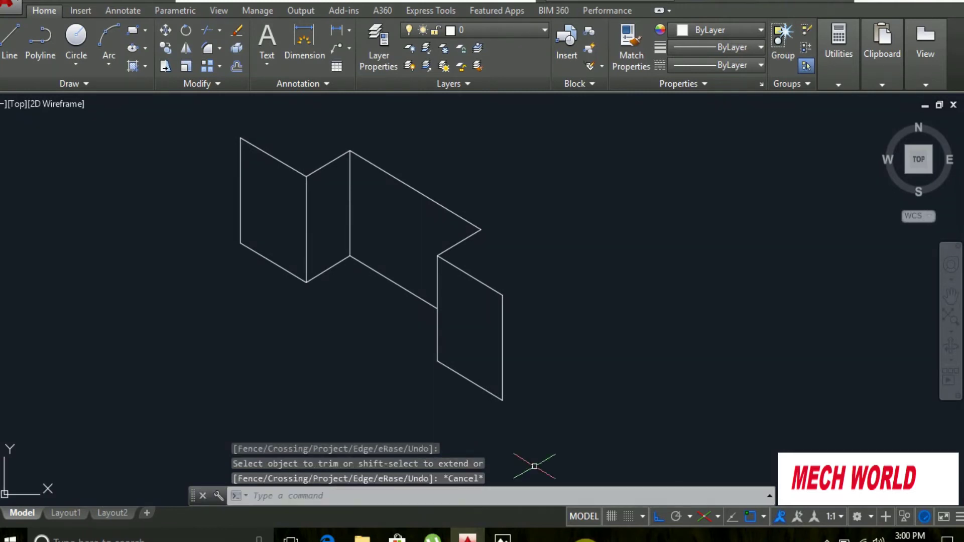
Check the reference image, and draw a 38 mm top edge at 30° from the right front face's upper outer corner.
left_click(502, 536)
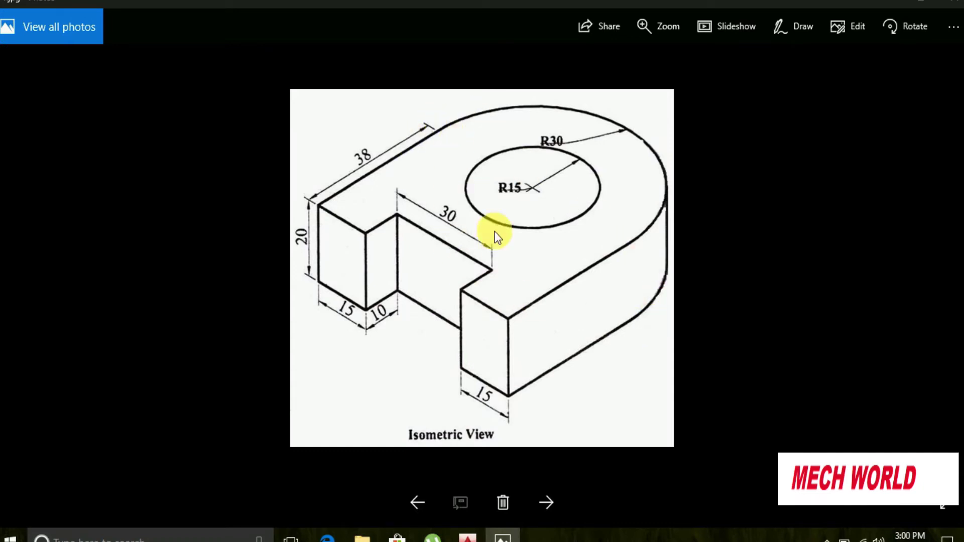
left_click(468, 536)
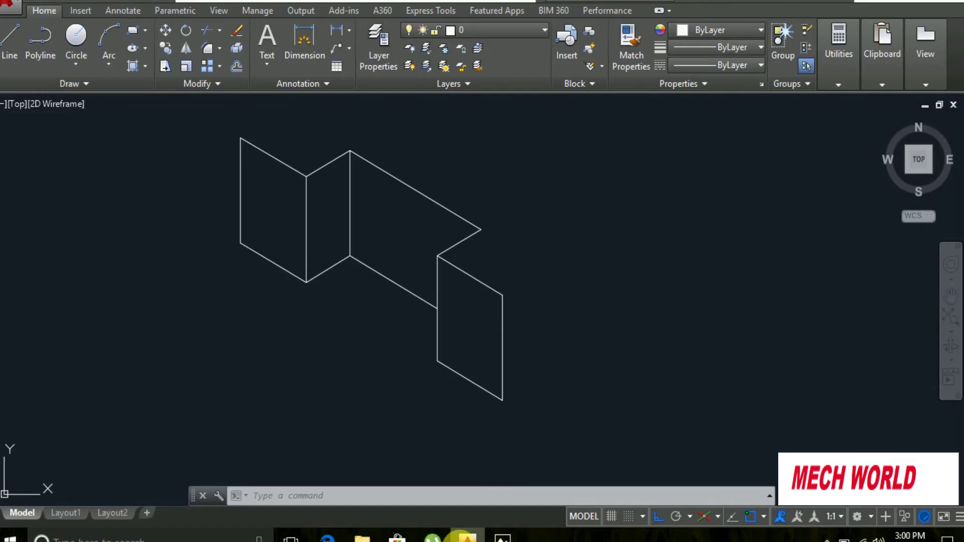
left_click(10, 40)
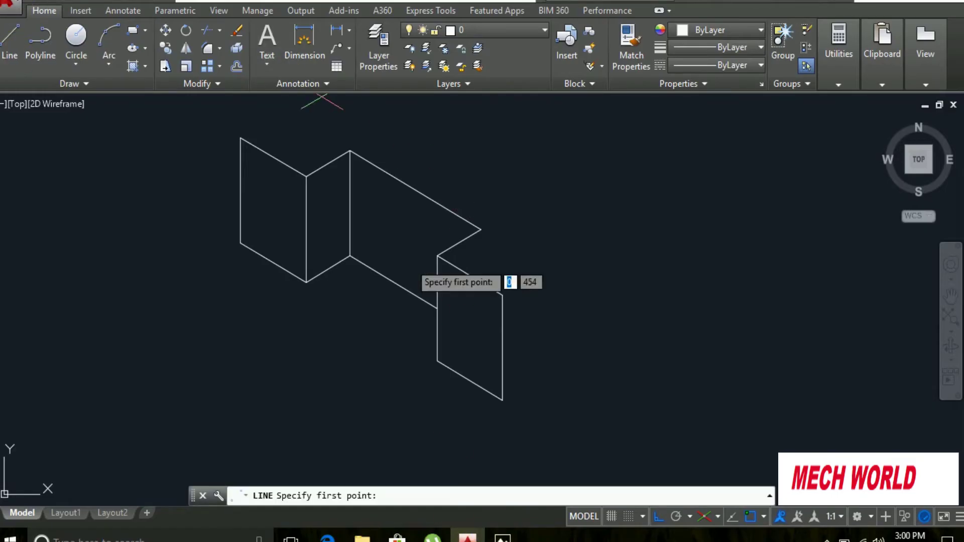
left_click(502, 296)
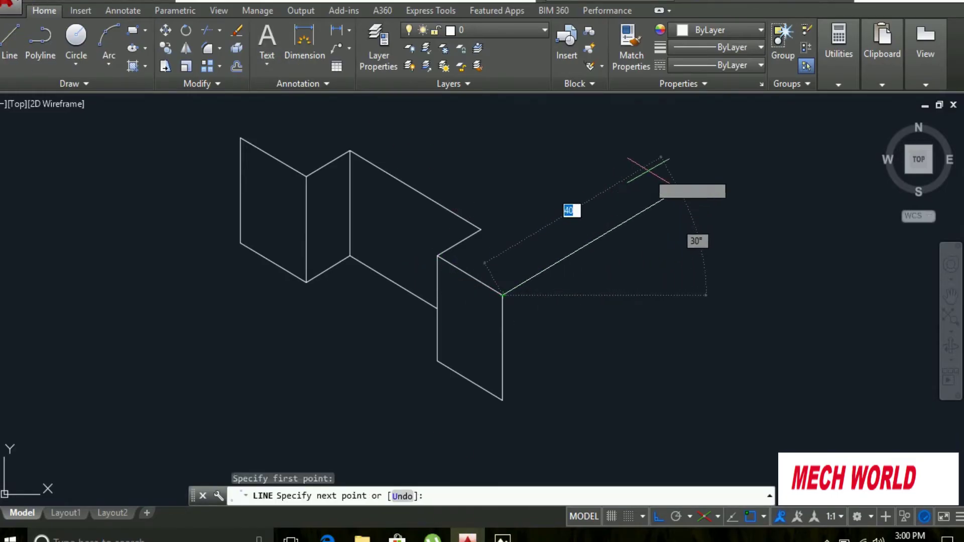
type("38")
key("Return")
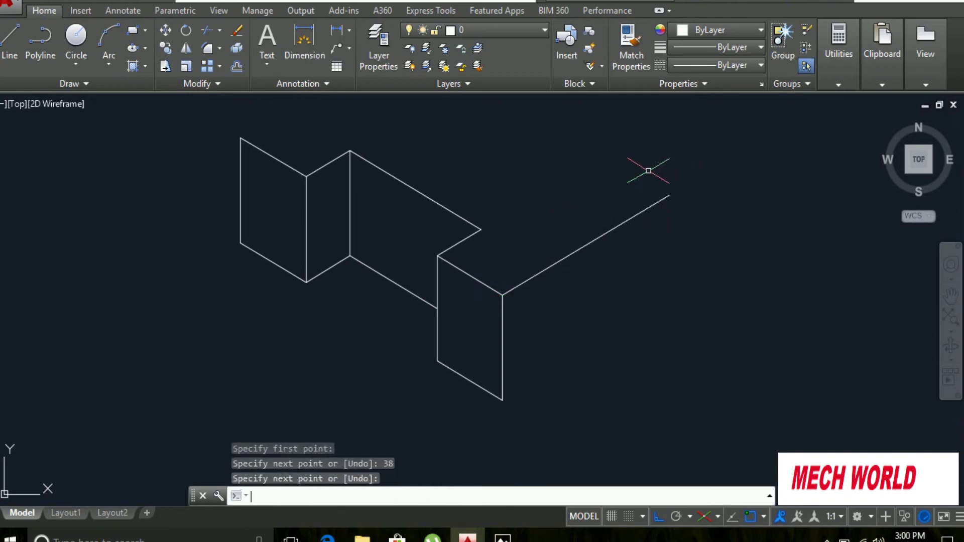
key("Return")
Draw the opposite top edge from the left front face's upper outer corner: 38 mm at 30°.
left_click(14, 34)
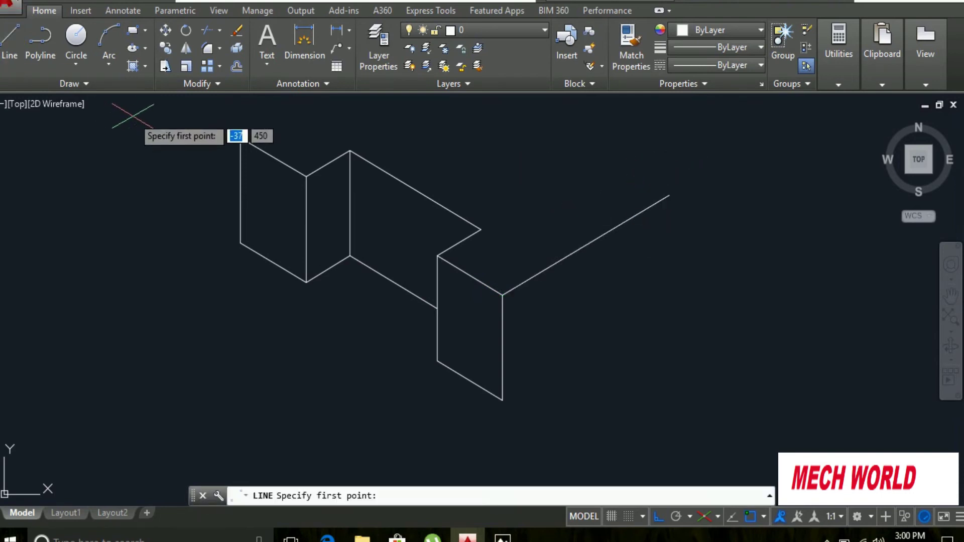
left_click(240, 136)
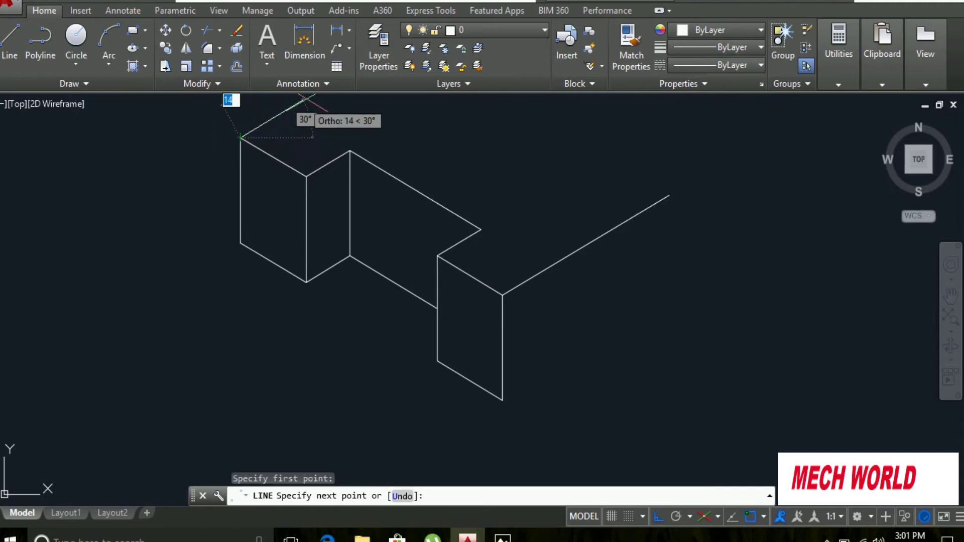
type("38")
key("Return")
key("Return")
Check the reference image, and connect the far ends of the two 38 mm top edges with a straight line.
middle_click_drag(486, 178, 439, 276)
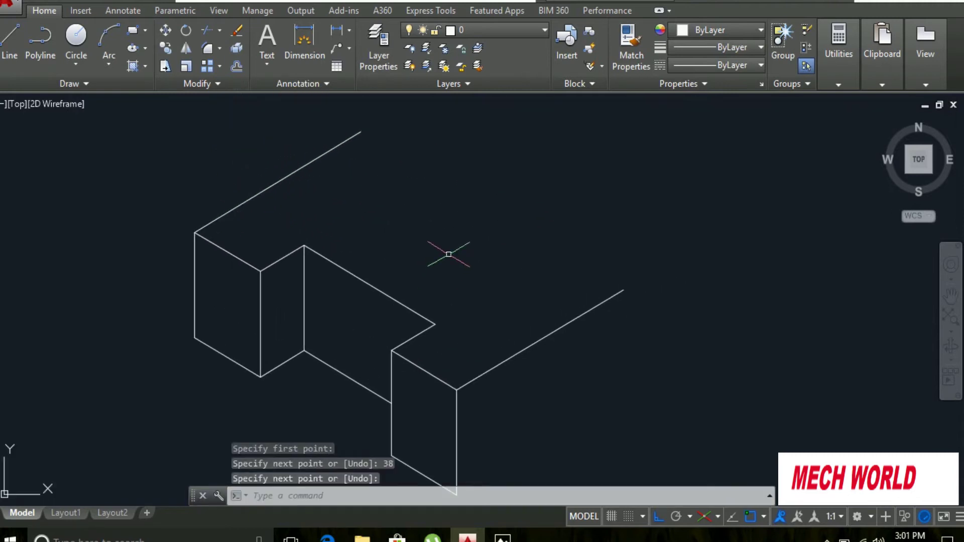
scroll(447, 254, "down", 2)
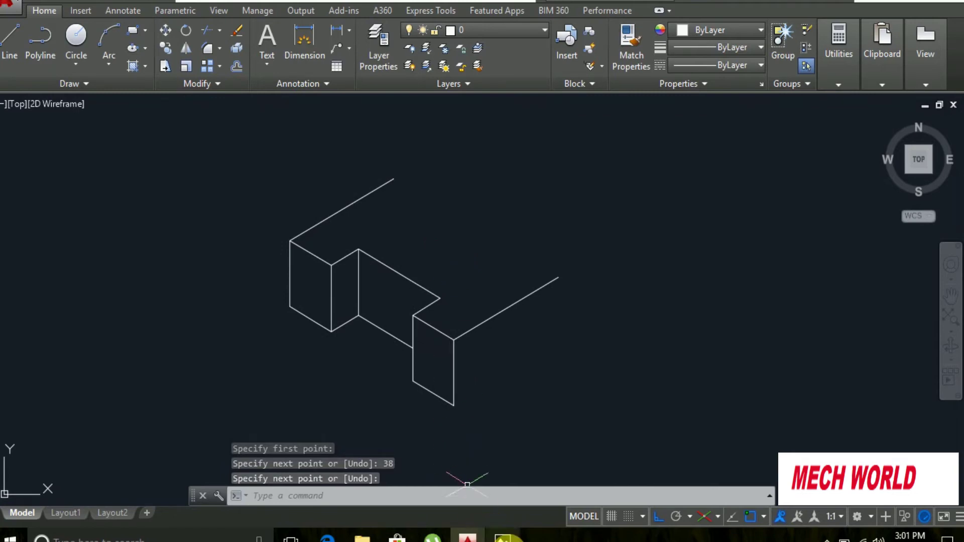
left_click(502, 539)
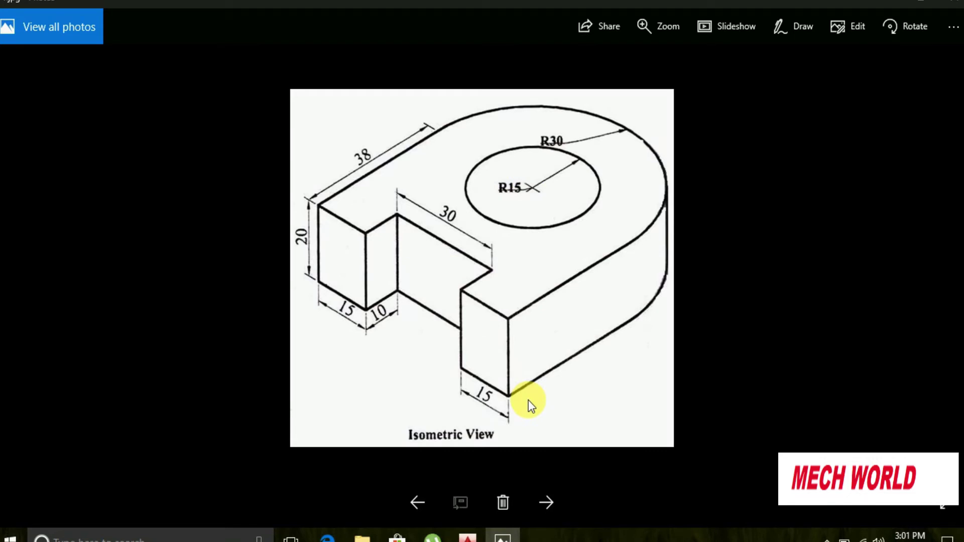
left_click(468, 538)
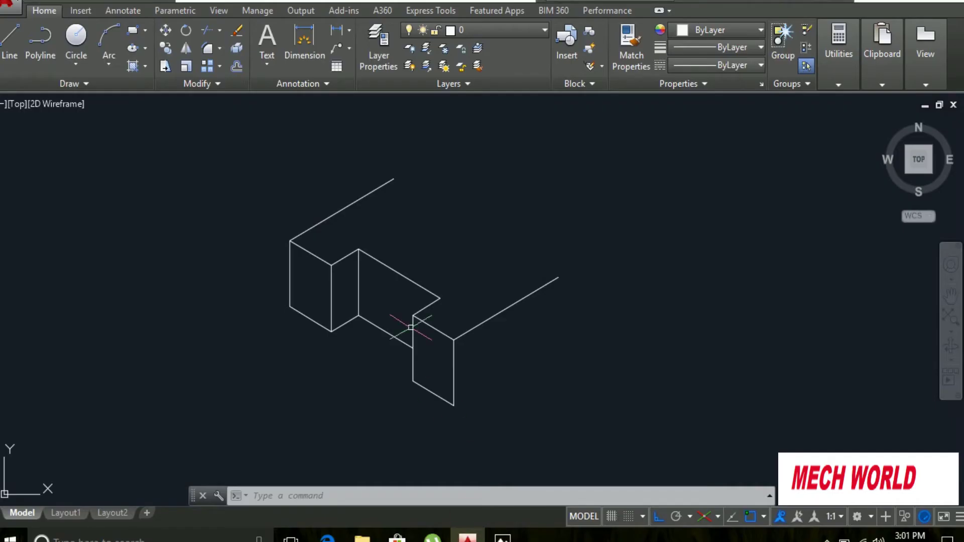
left_click(10, 43)
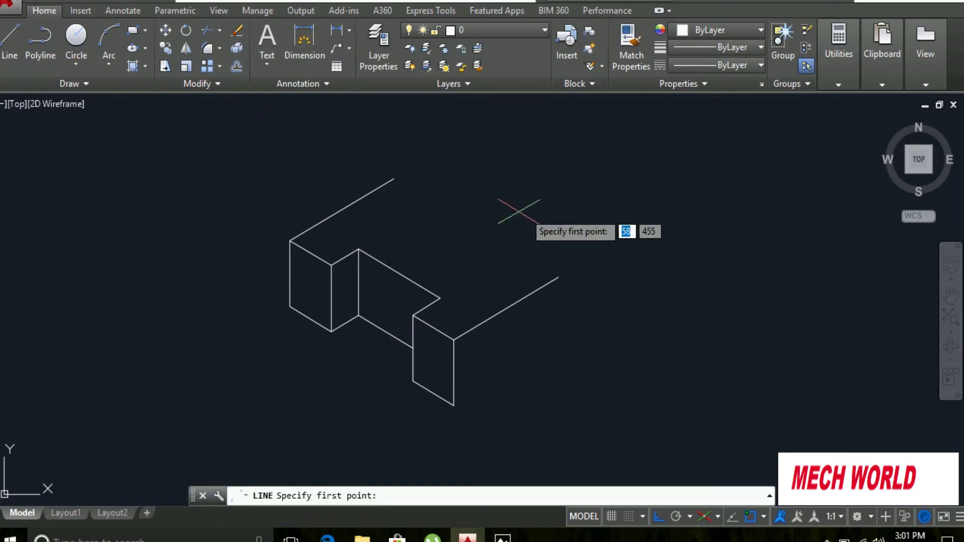
left_click(394, 179)
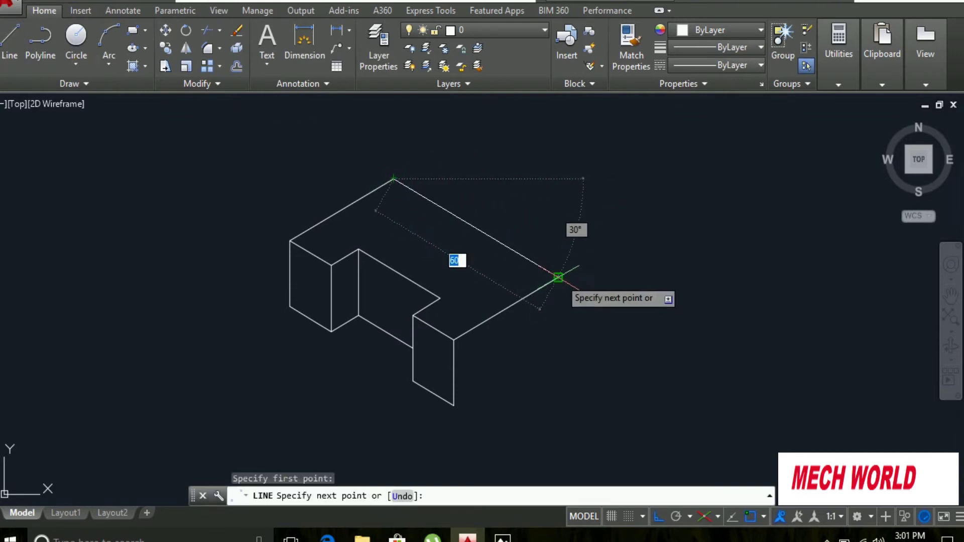
left_click(558, 277)
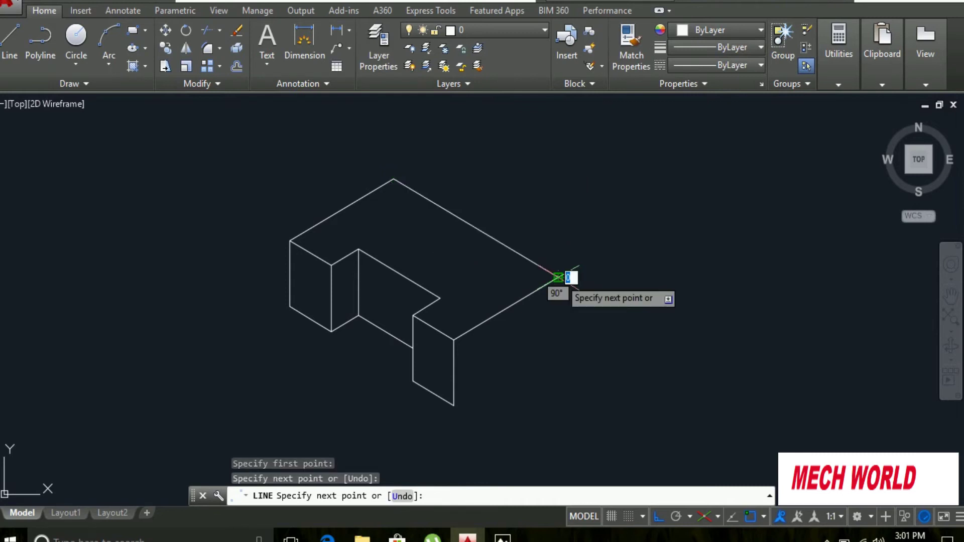
key("Return")
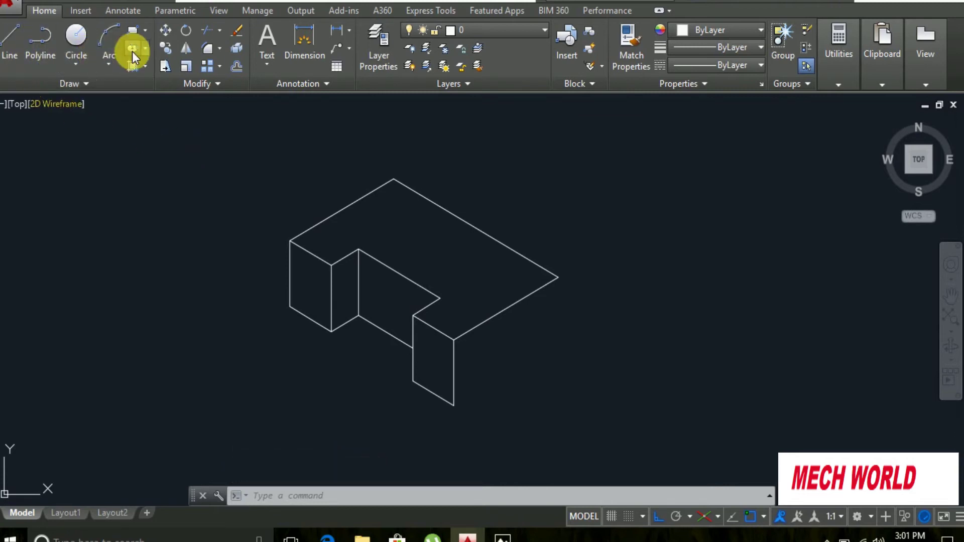
Start an elliptical arc as an isocircle of radius 30 on Isoplane Top, centred on the connecting line's midpoint.
left_click(145, 49)
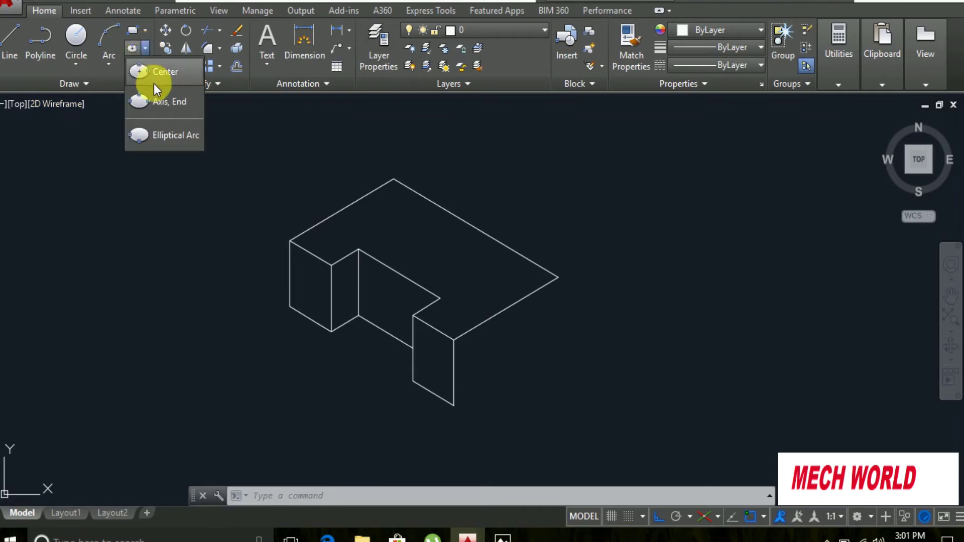
left_click(165, 138)
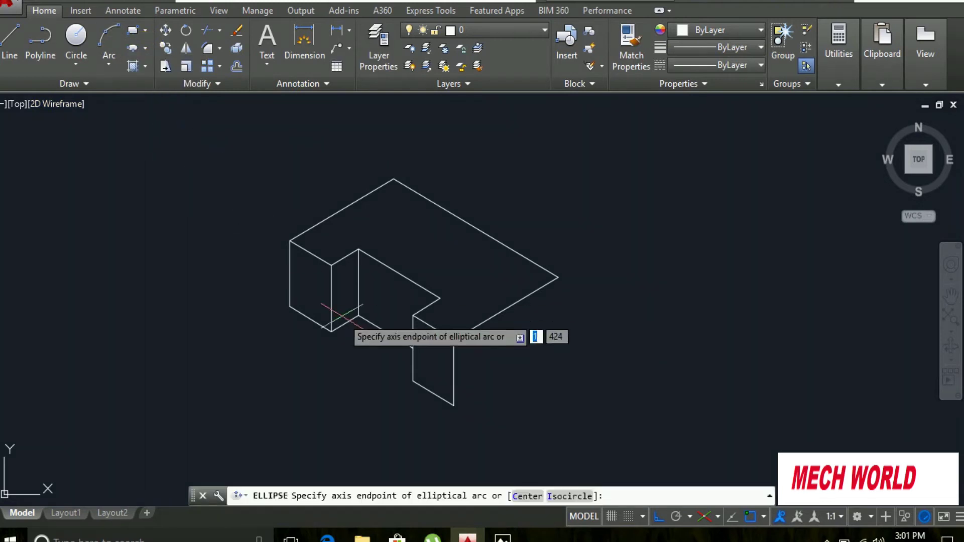
left_click(561, 499)
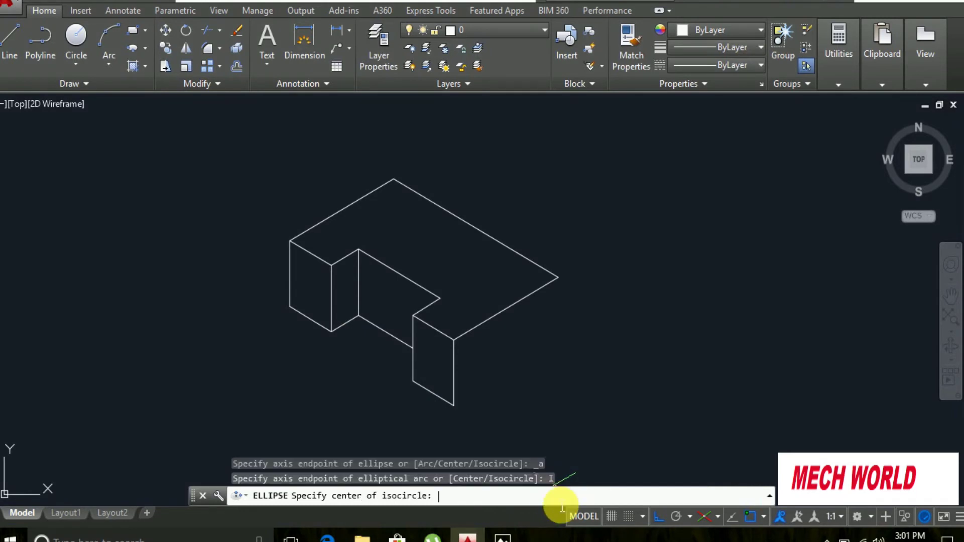
left_click(475, 229)
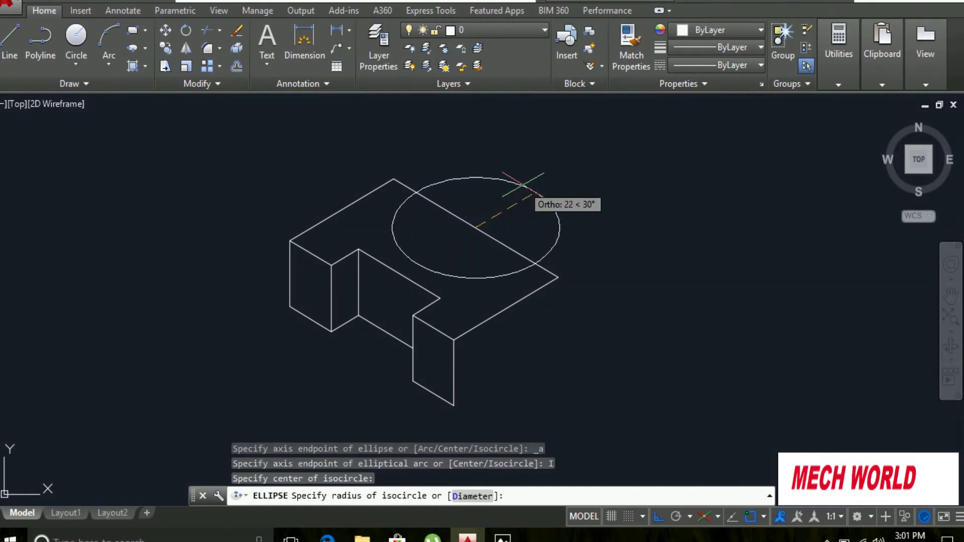
key("F5")
key("F5")
key("F5")
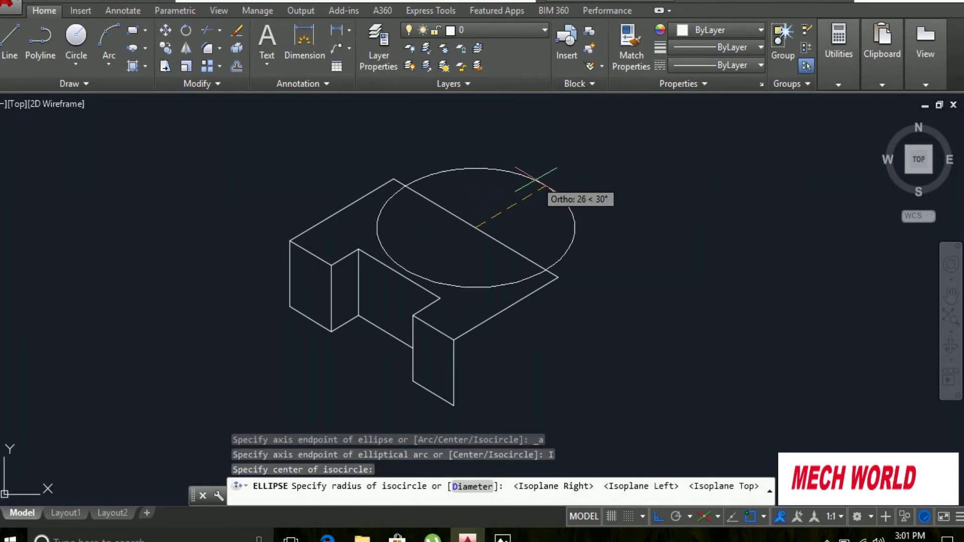
type("30")
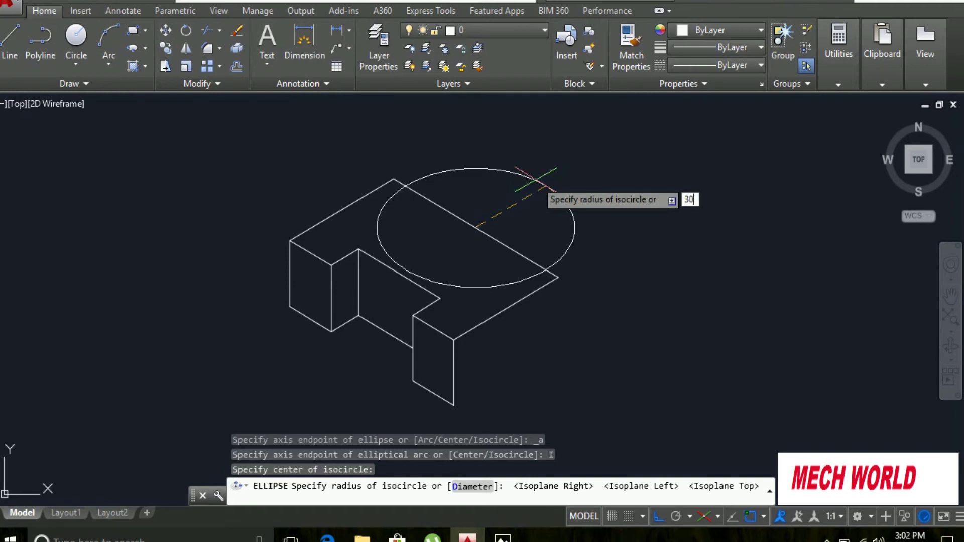
key("Return")
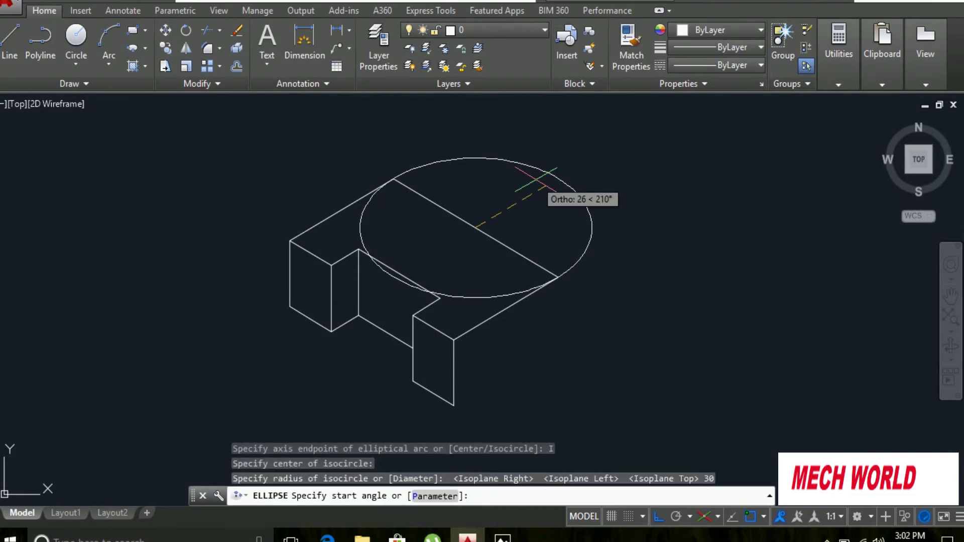
Complete the radius 30 isocircle with a start angle of 0 and an end angle of 360.
type("0")
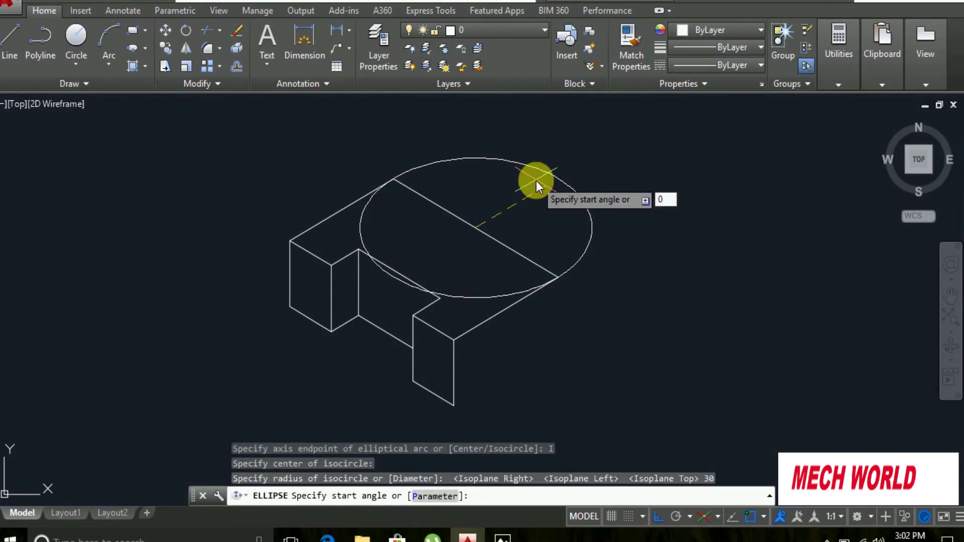
key("Return")
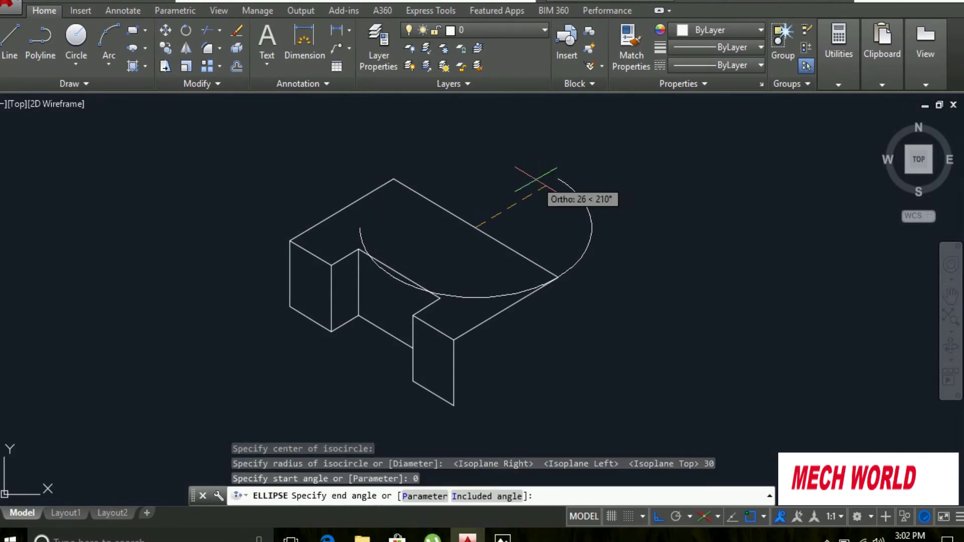
type("36")
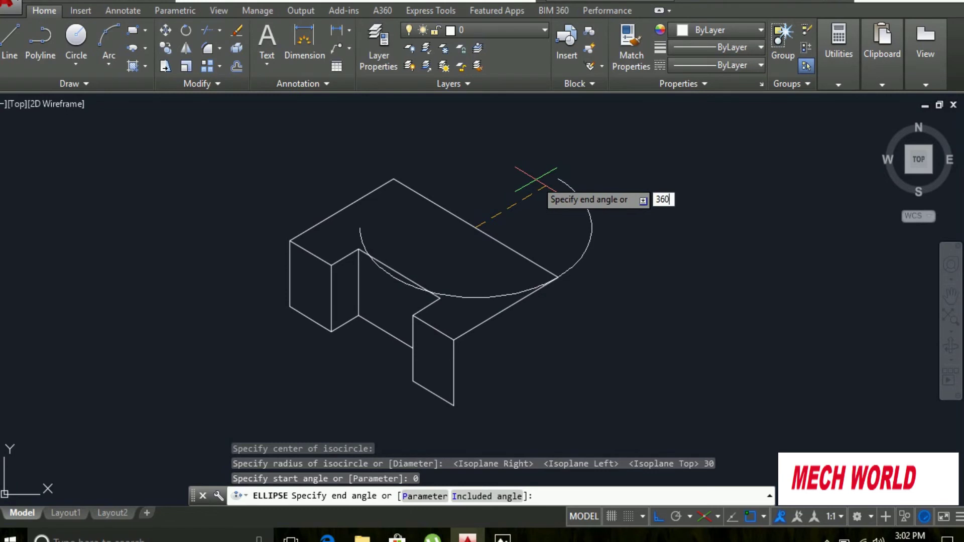
type("0")
key("Return")
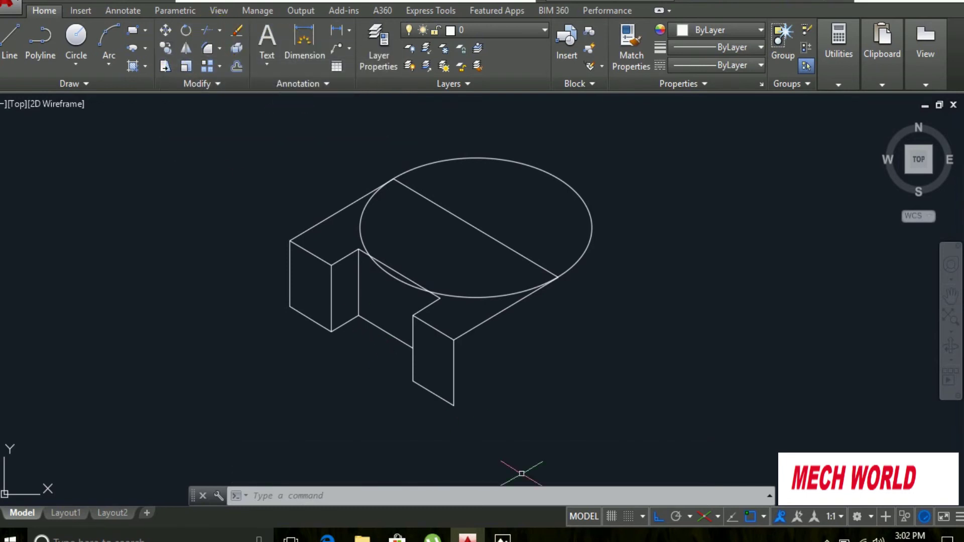
left_click(144, 50)
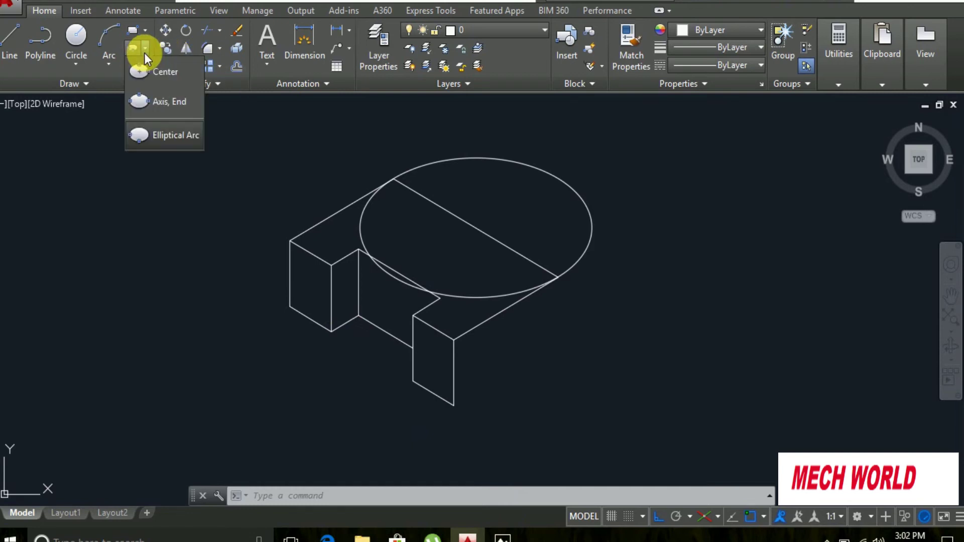
left_click(179, 138)
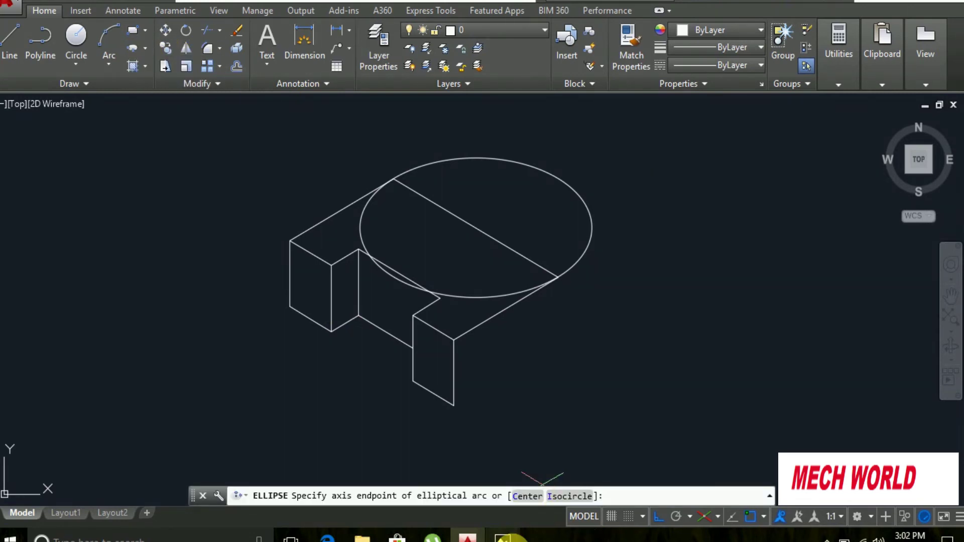
left_click(503, 539)
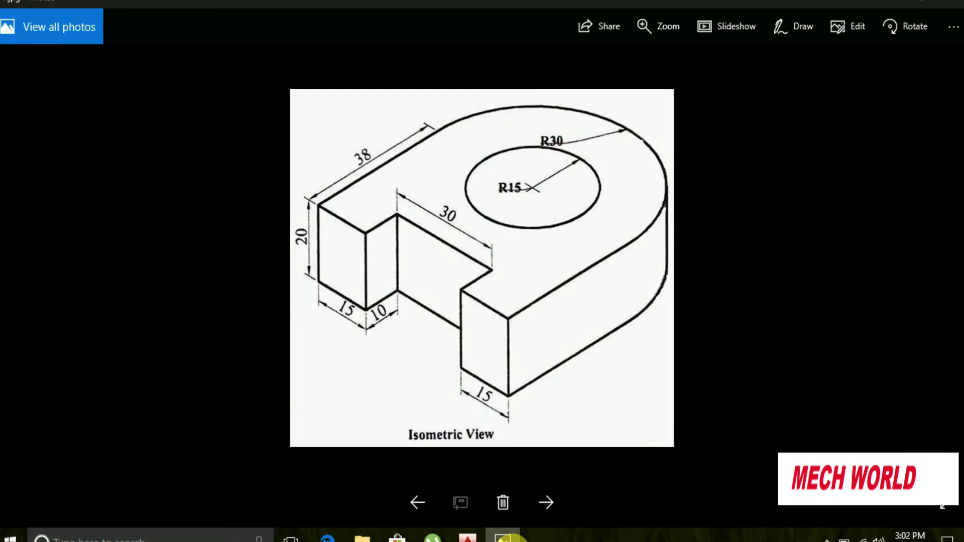
left_click(502, 539)
left_click(503, 539)
left_click(503, 539)
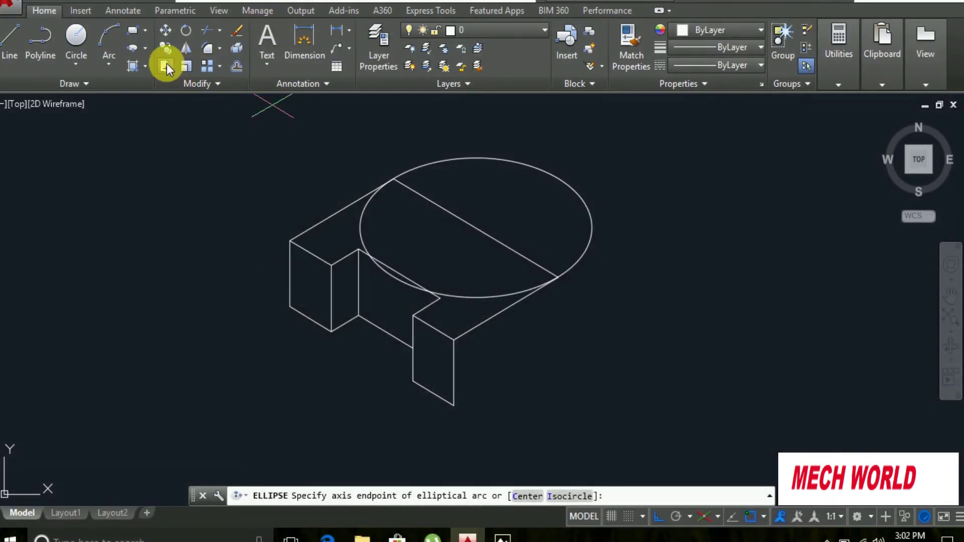
left_click(149, 44)
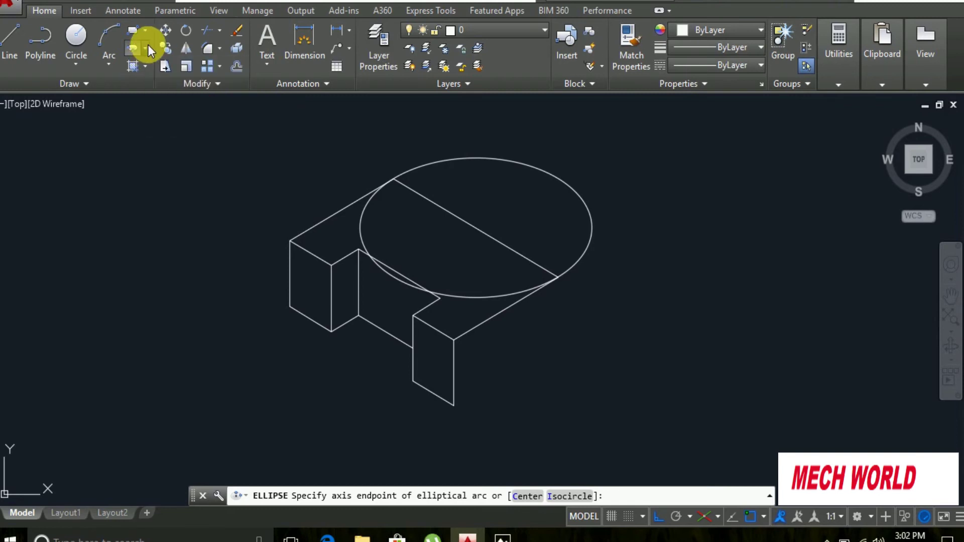
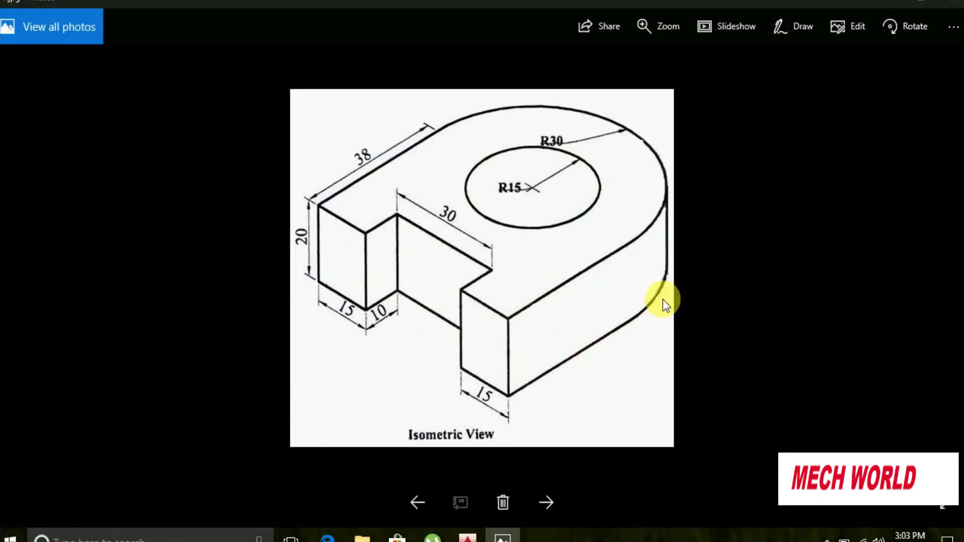
Return to AutoCAD and start an elliptical arc as a radius 30 isocircle on Isoplane Top, centred on the short vertical line's lower end.
left_click(467, 539)
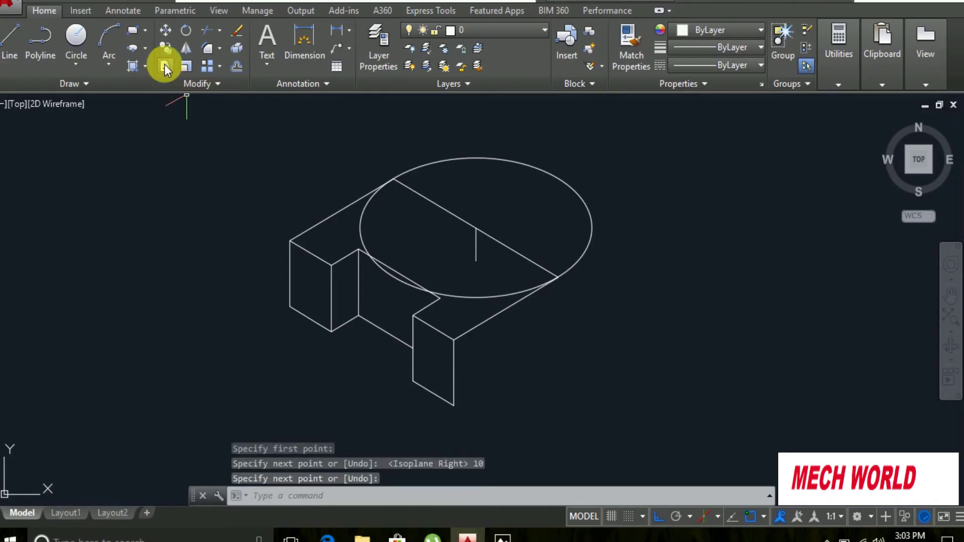
left_click(146, 48)
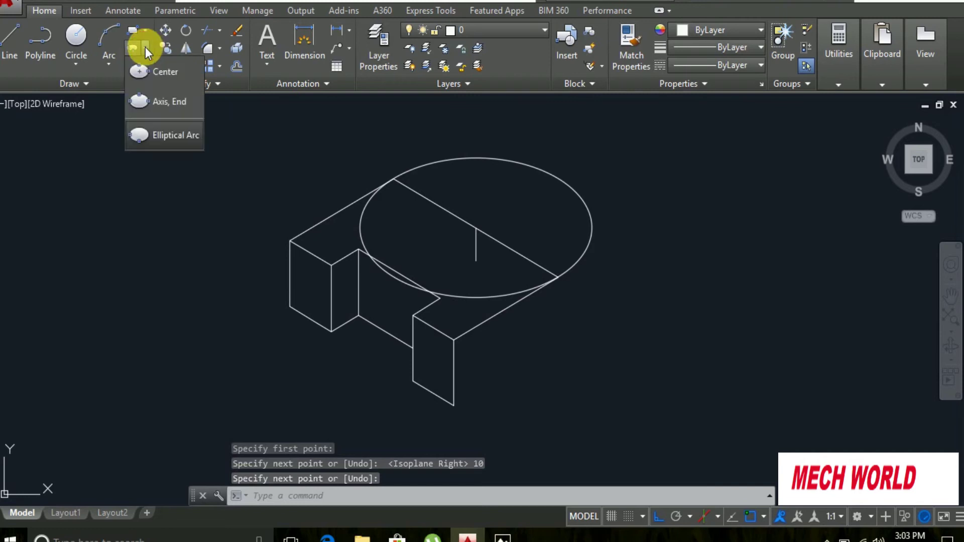
left_click(151, 103)
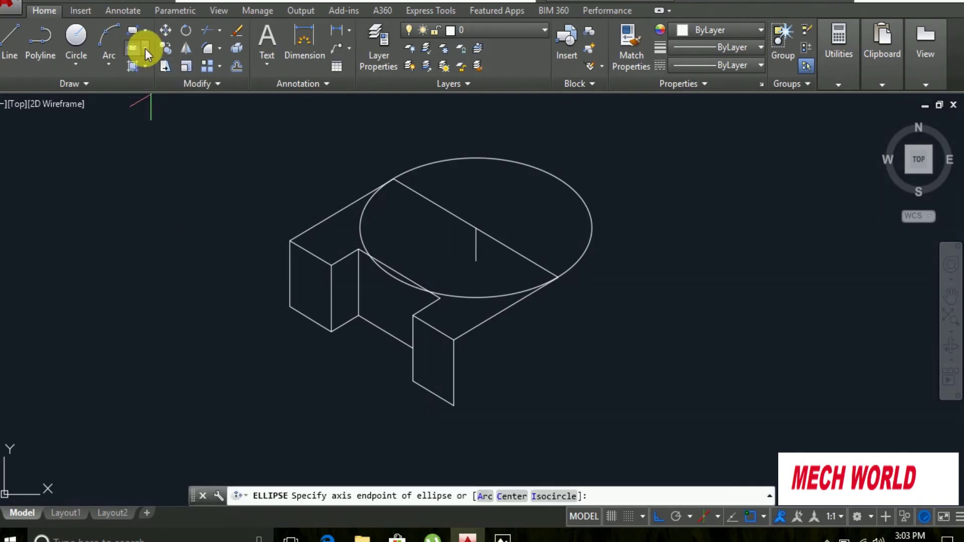
left_click(144, 48)
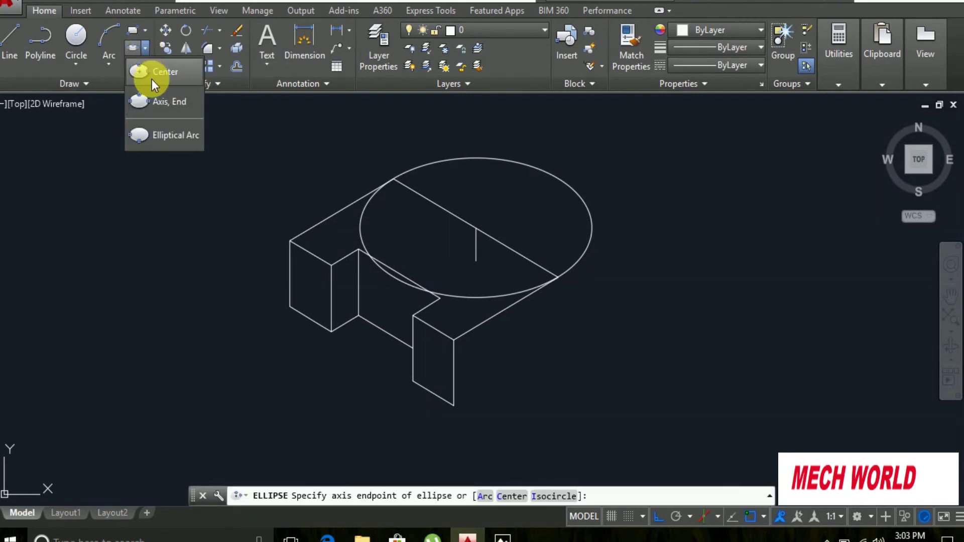
left_click(163, 129)
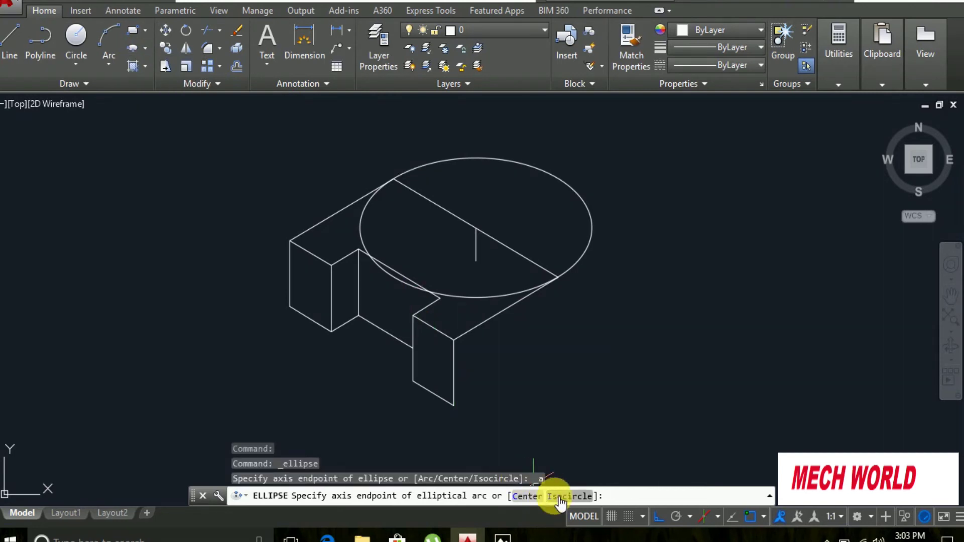
left_click(557, 496)
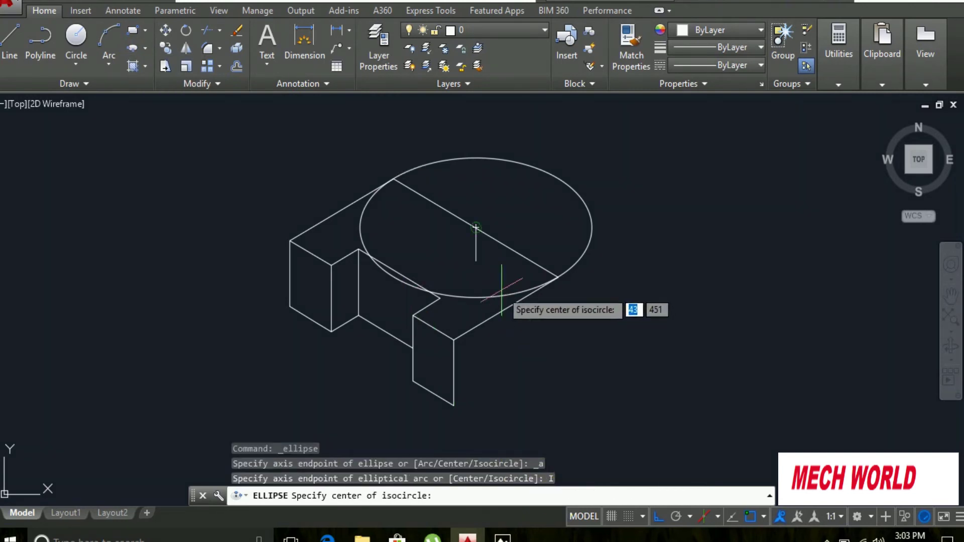
left_click(475, 261)
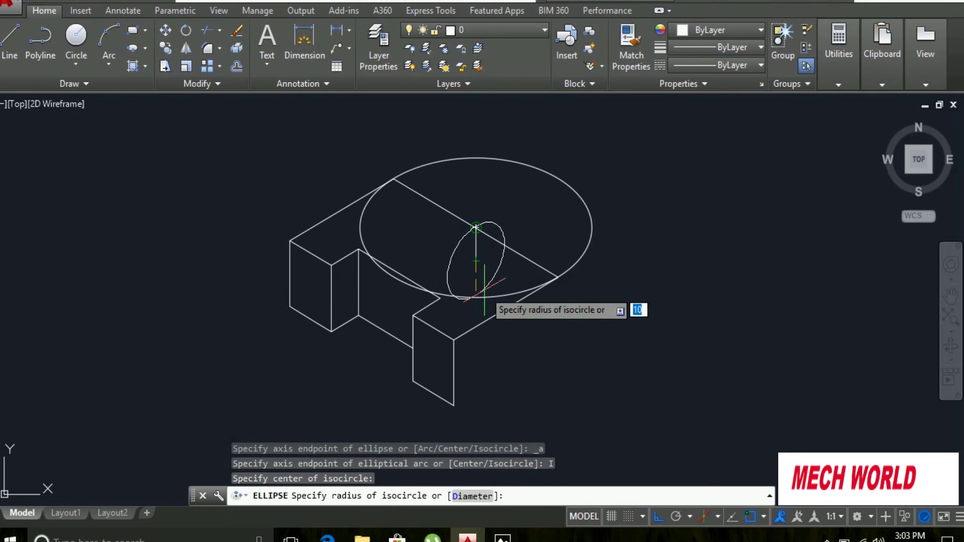
key("F5")
key("F5")
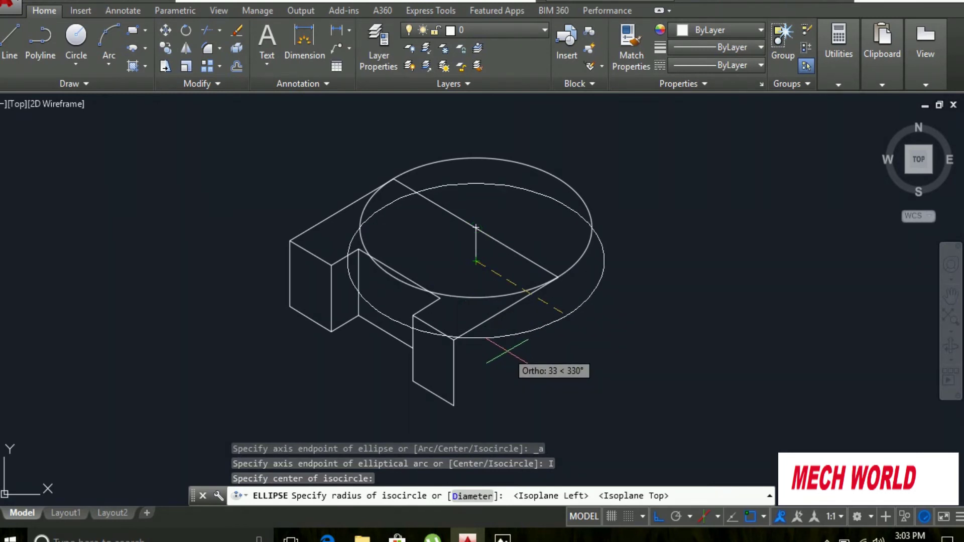
type("30")
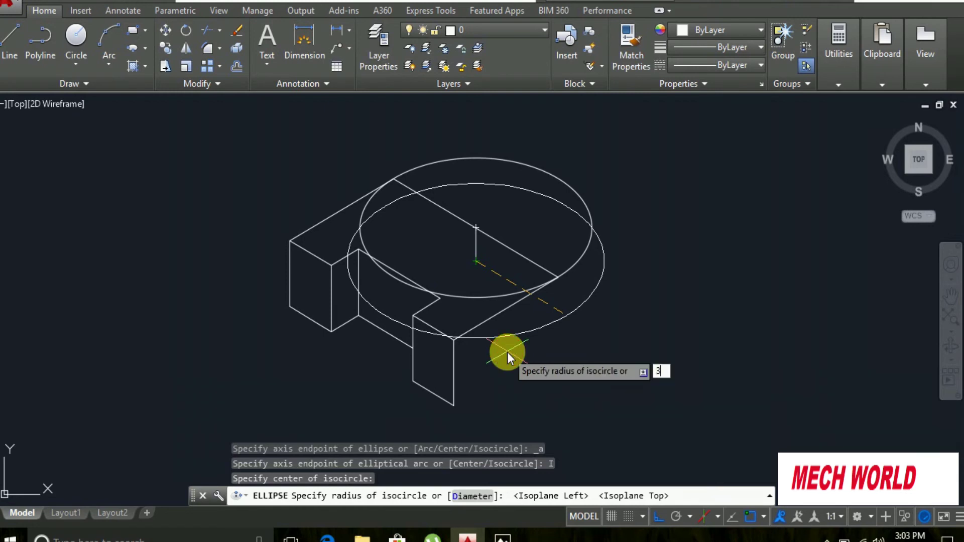
key("Return")
key("Return")
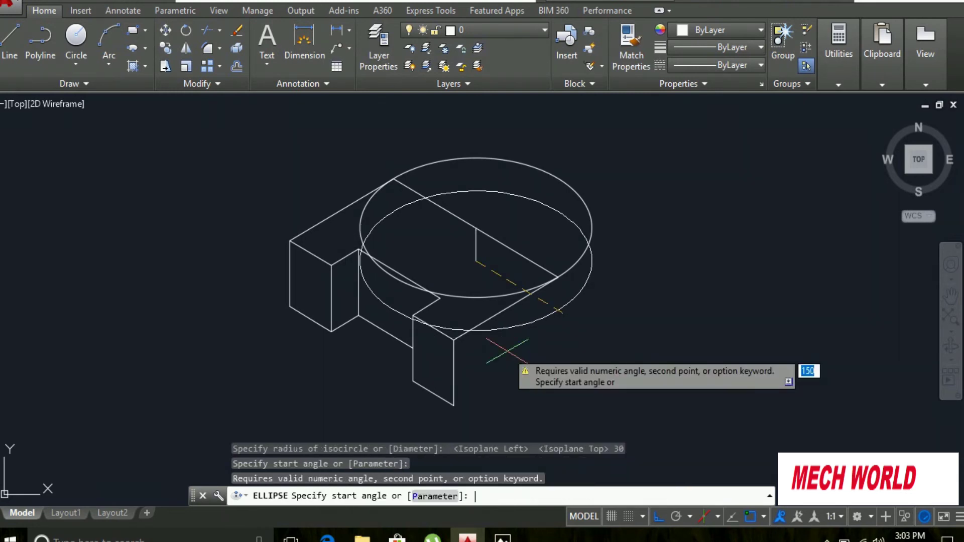
Complete the lower radius 30 isocircle with a start angle of 0 and an end angle of 360.
type("0")
key("Return")
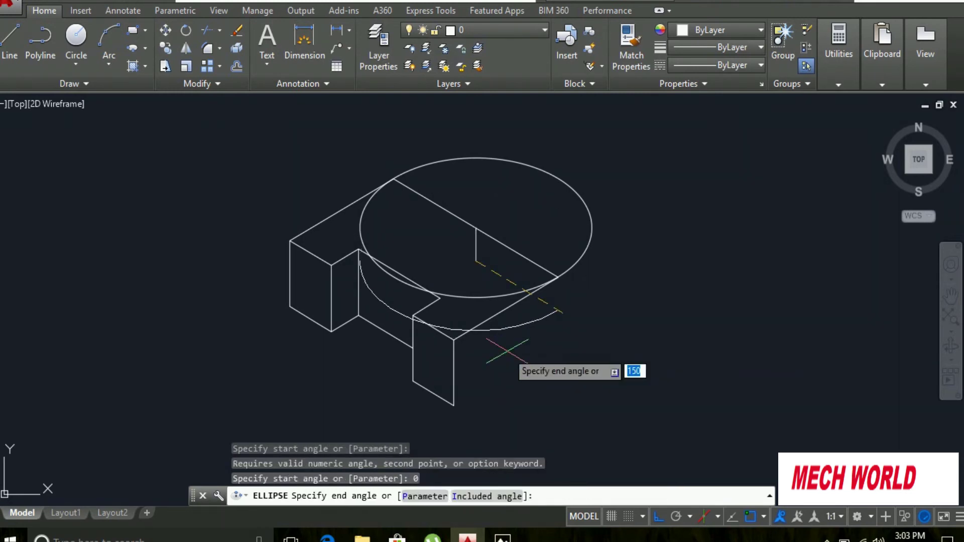
type("360")
key("Return")
key("Return")
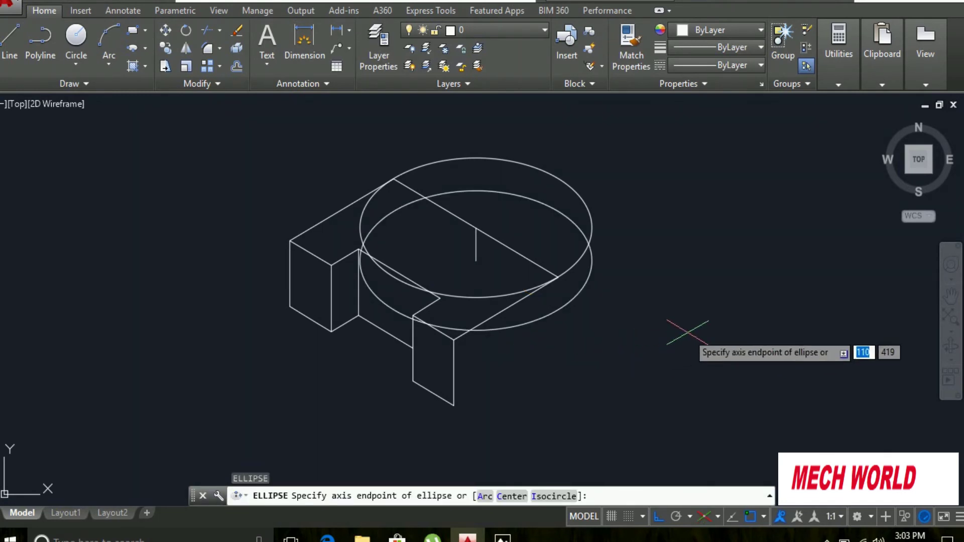
left_click(10, 46)
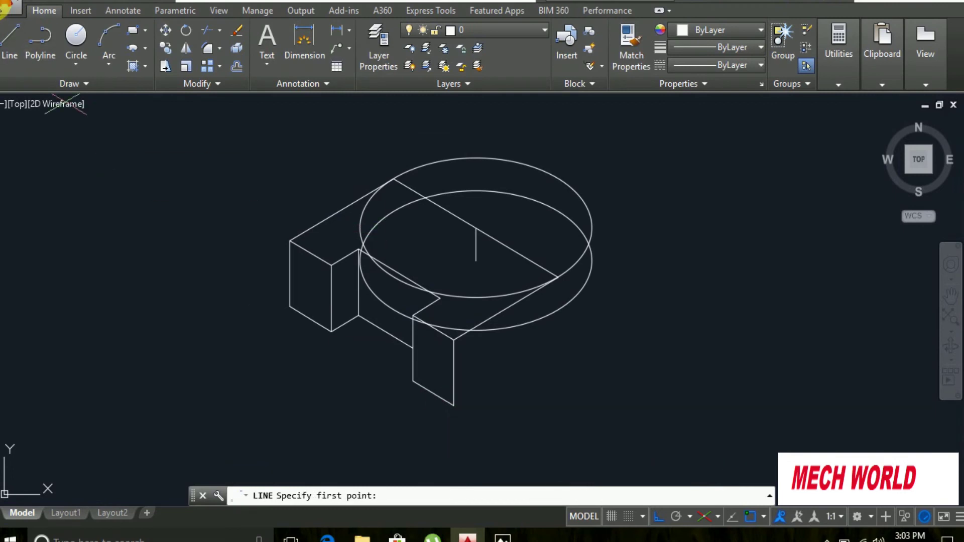
left_click(10, 43)
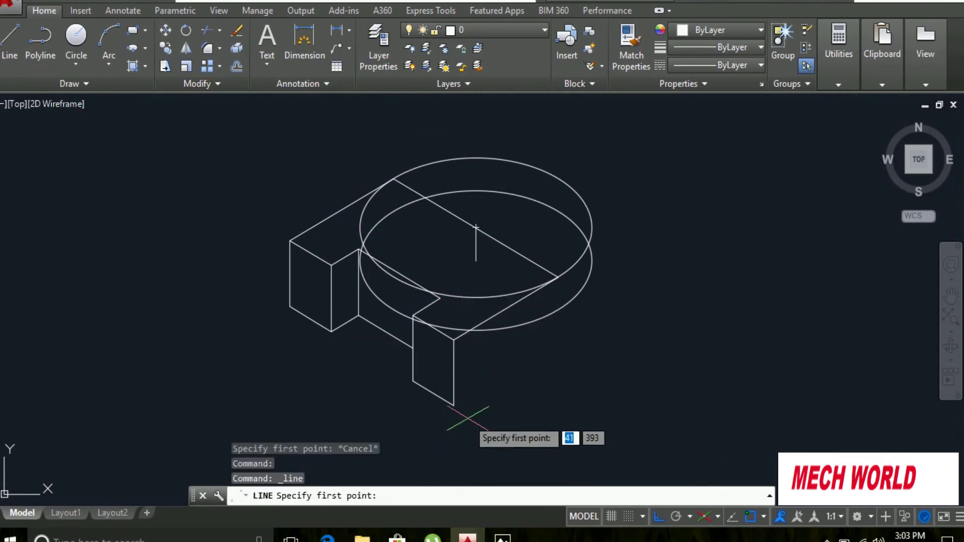
left_click(453, 406)
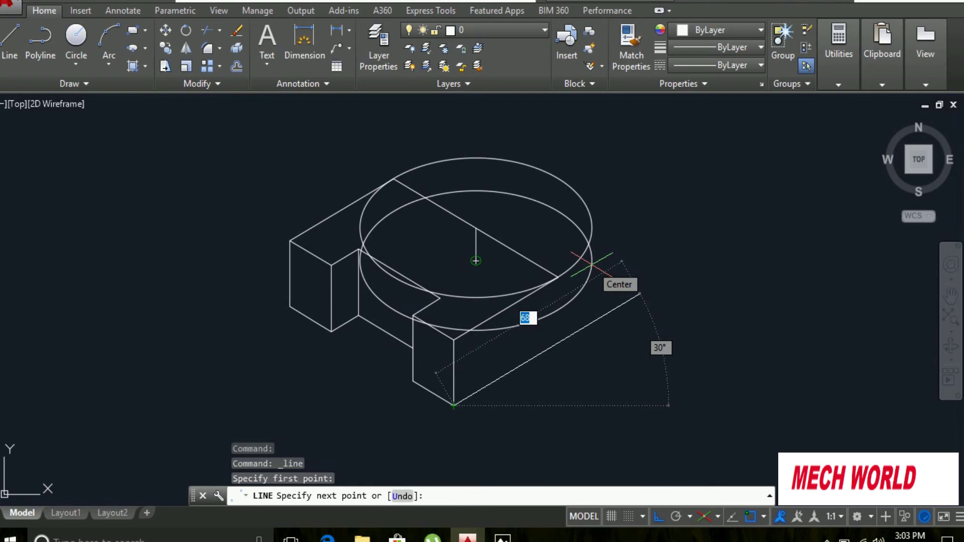
key("Escape")
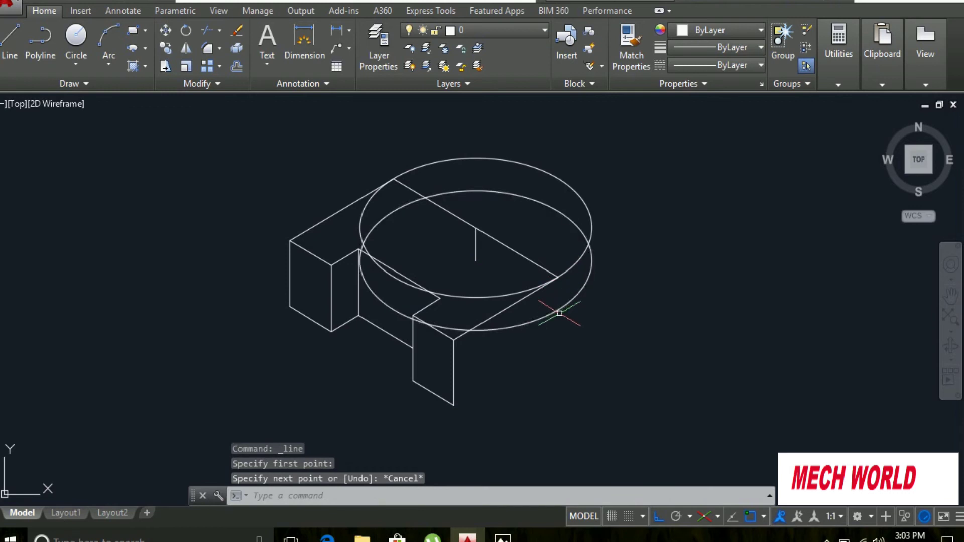
Erase the lower isocircle and short vertical line, and draw a 20 mm line straight down from the connecting line's midpoint on Isoplane Right.
left_click(559, 310)
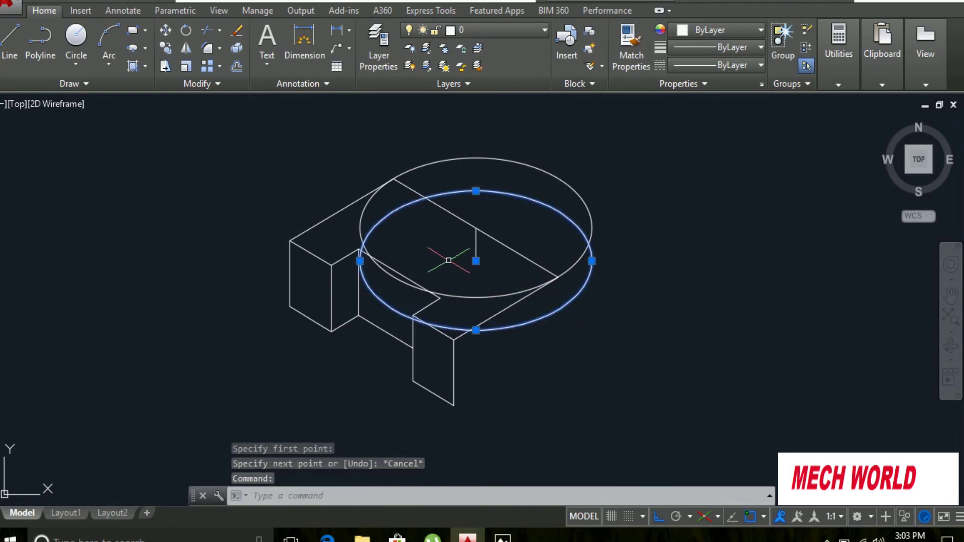
key("Delete")
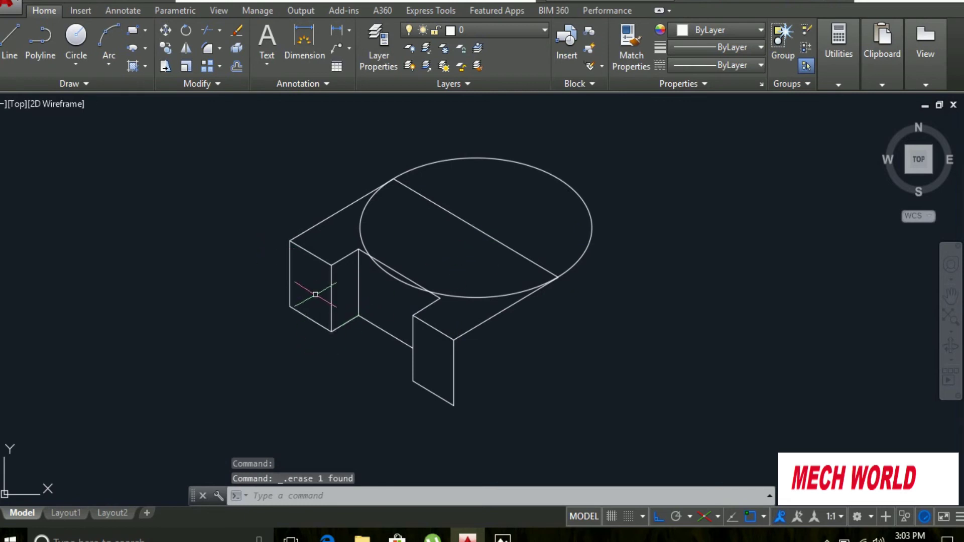
left_click(10, 41)
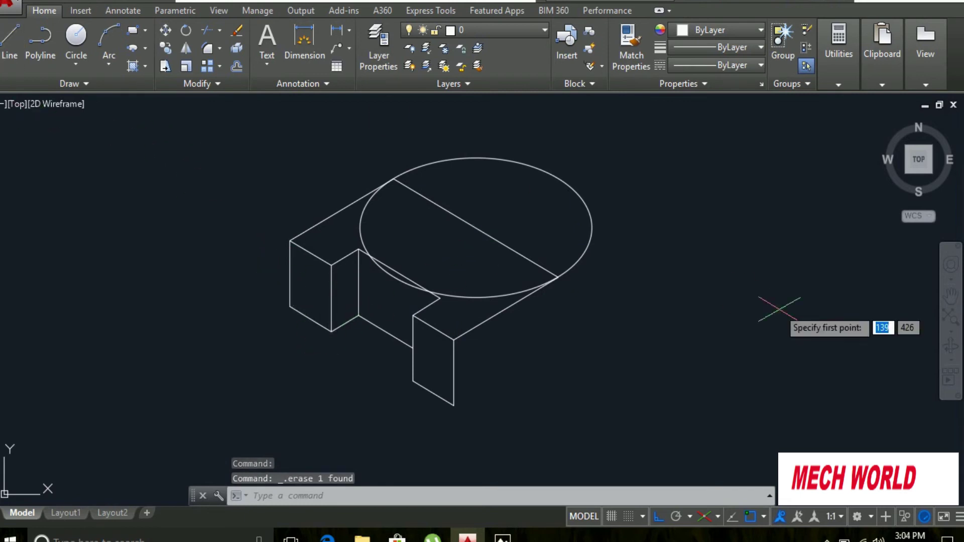
left_click(475, 229)
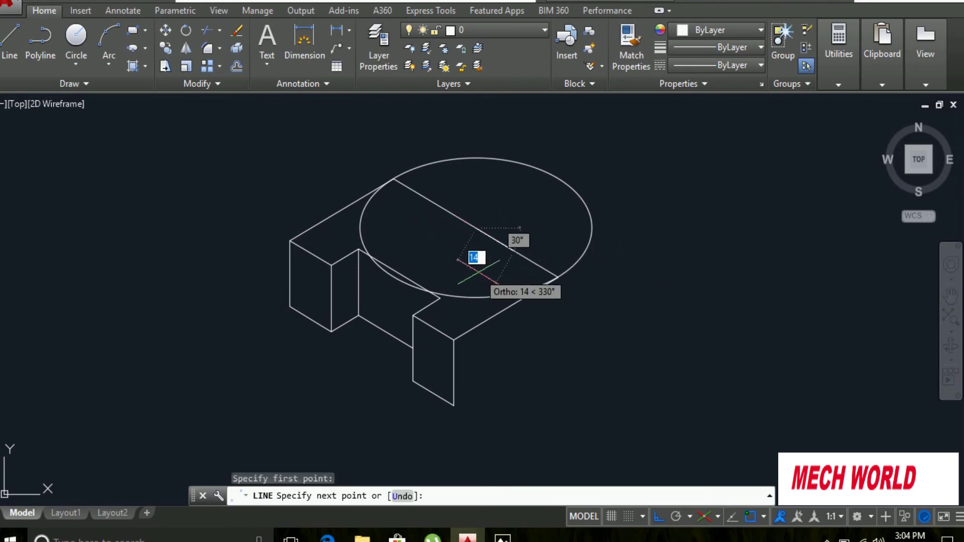
key("F5")
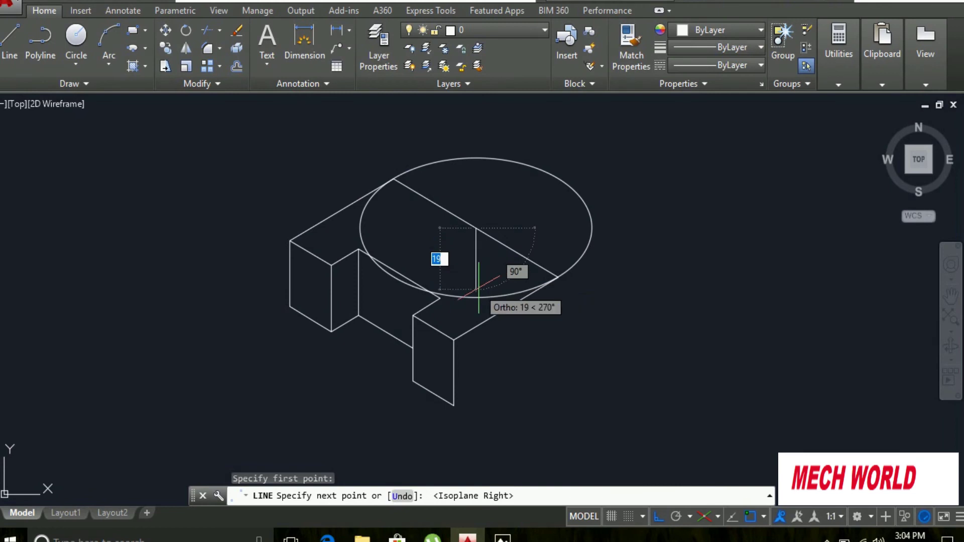
type("20")
key("Return")
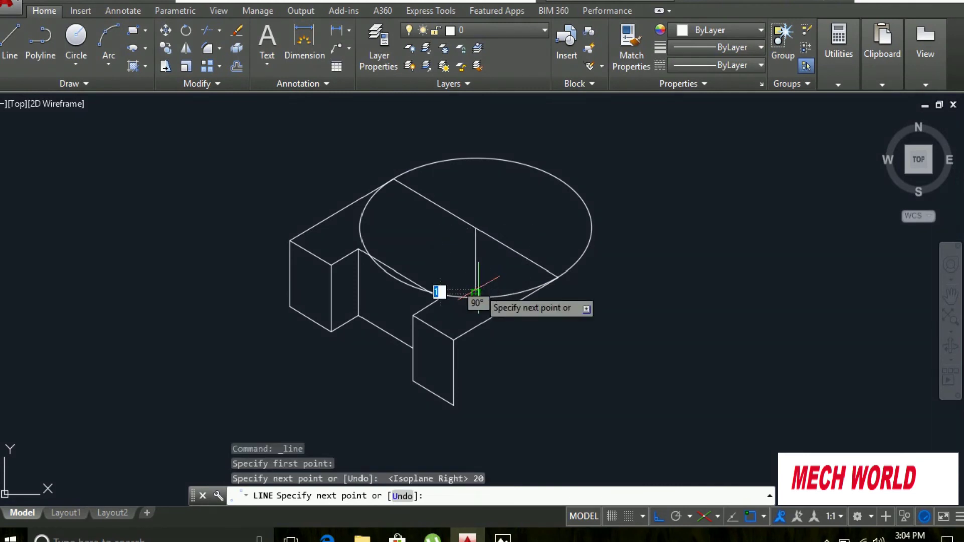
key("Return")
Start an elliptical arc as a radius 30 isocircle on Isoplane Top, centred on the lower end of the 20 mm vertical line.
scroll(566, 339, "up", 2)
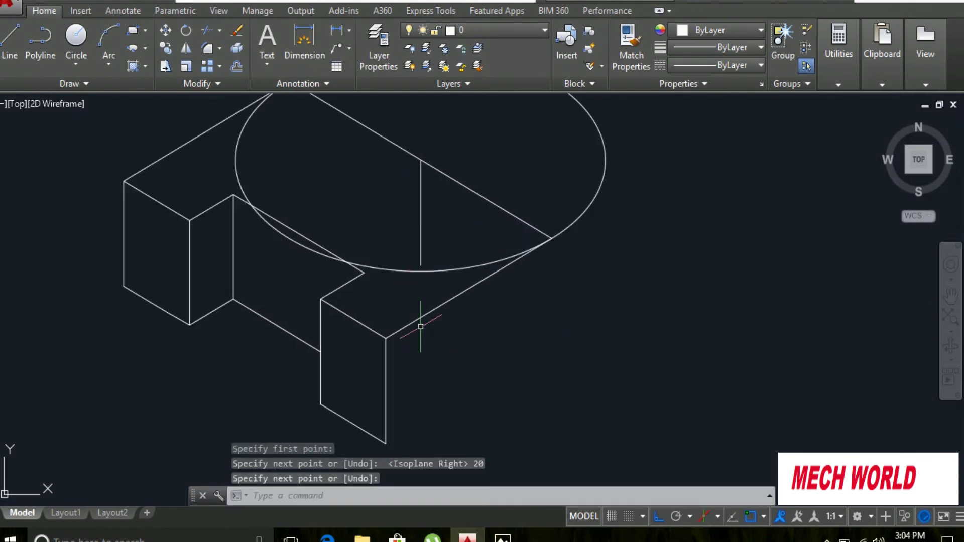
left_click(144, 51)
left_click(169, 135)
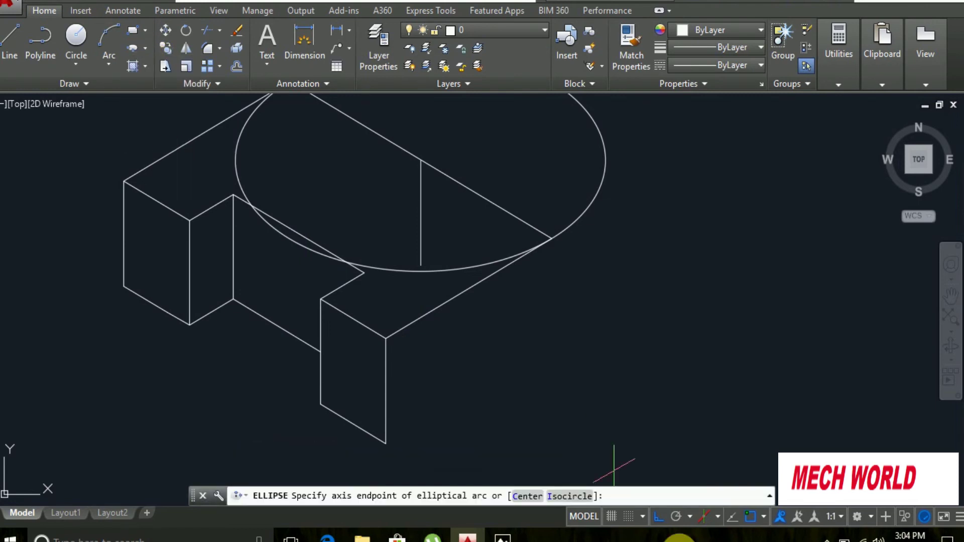
left_click(572, 496)
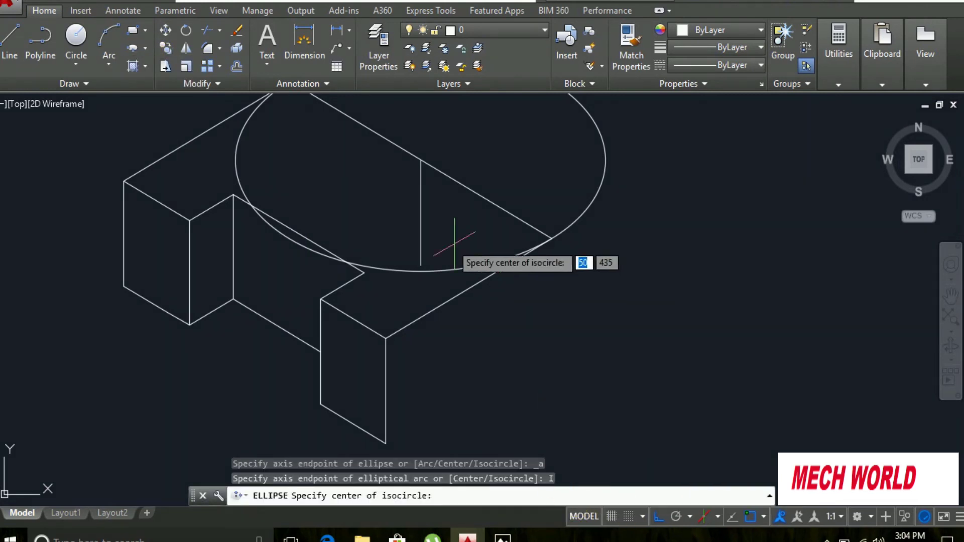
left_click(421, 265)
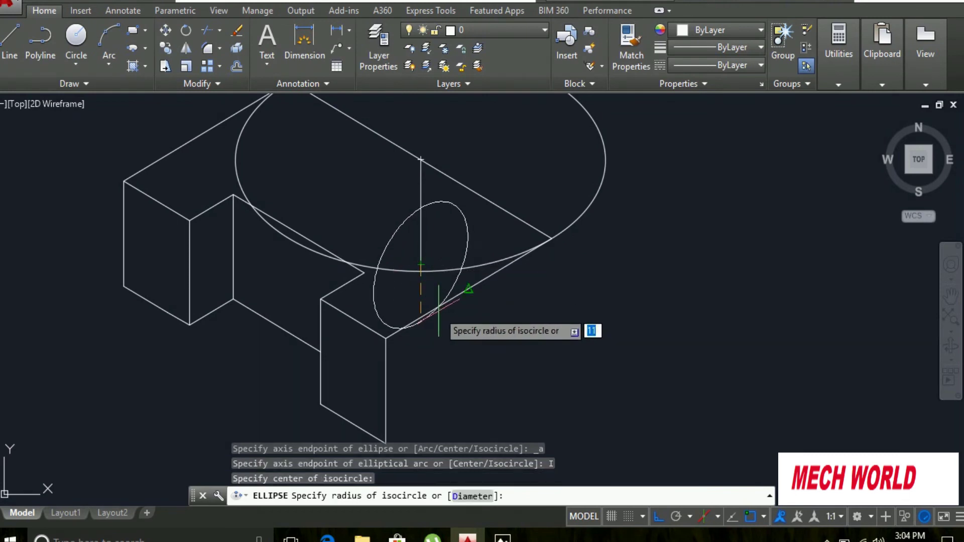
key("F5")
key("F5")
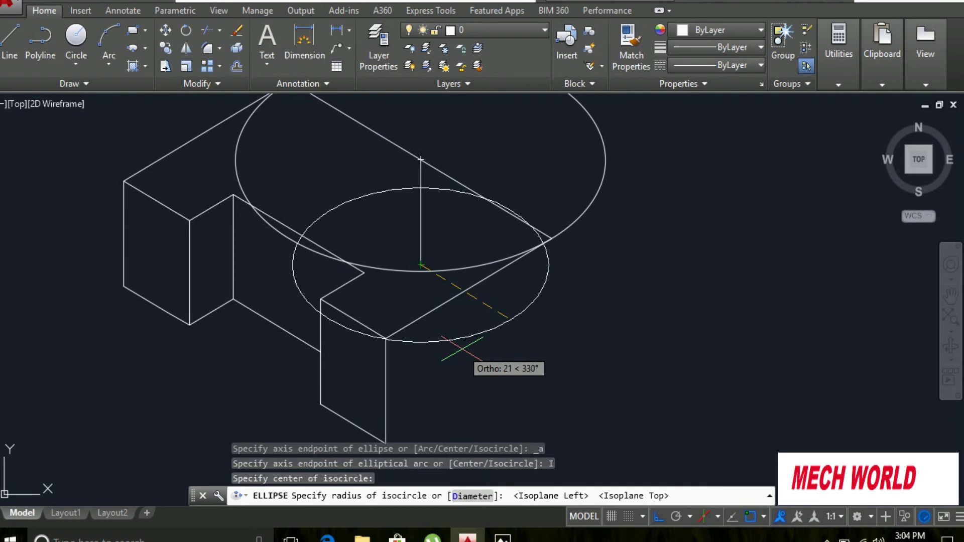
type("2")
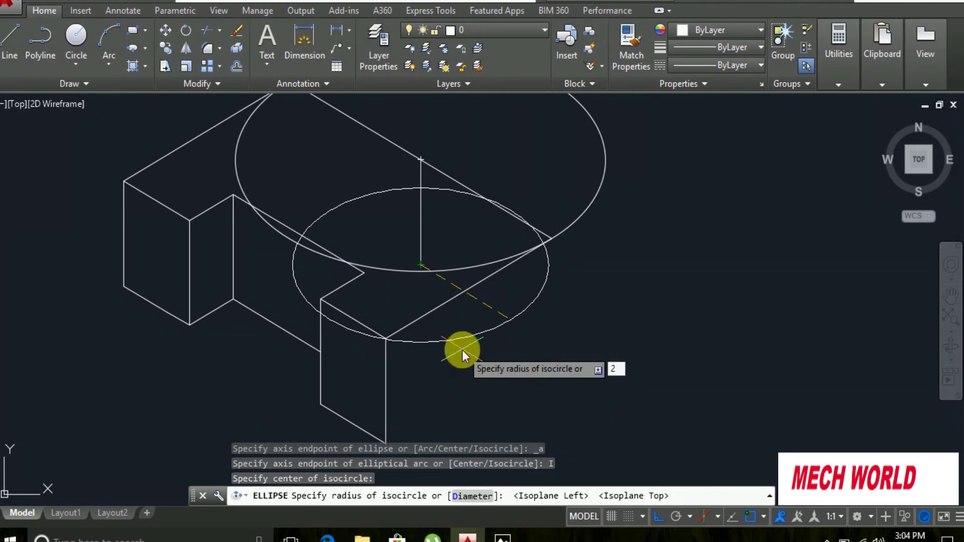
key("BackSpace")
type("30")
key("Return")
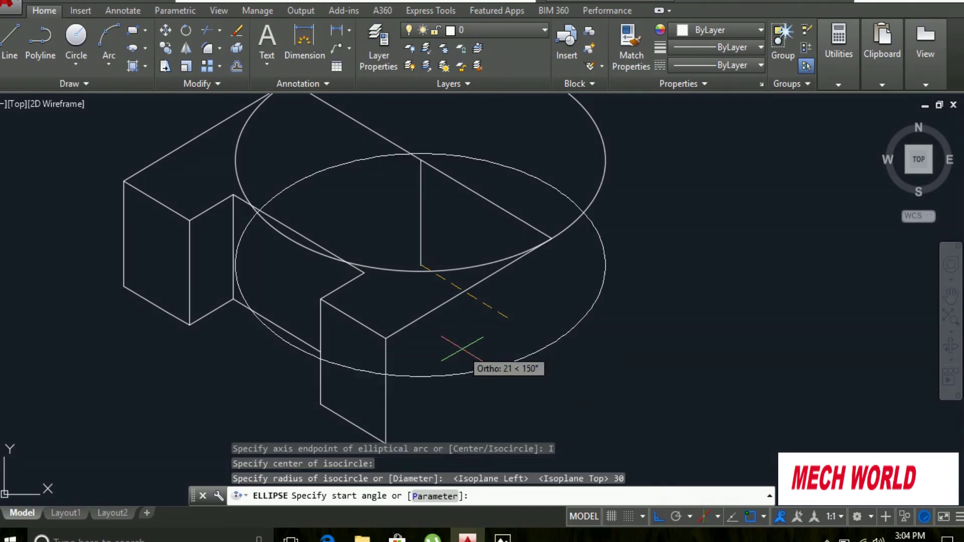
Complete the lower isocircle with a start angle of 0 and an end angle of 360.
type("0")
key("Return")
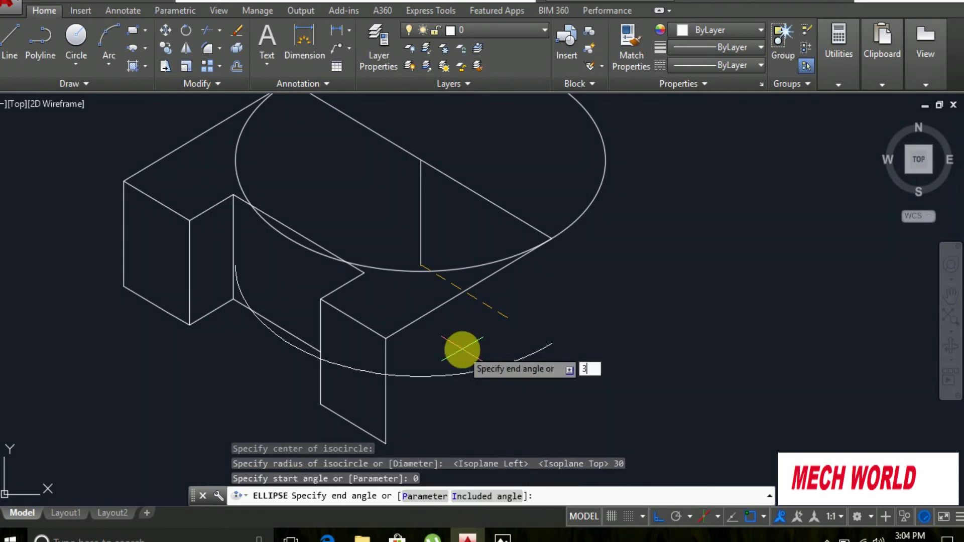
type("360")
key("Return")
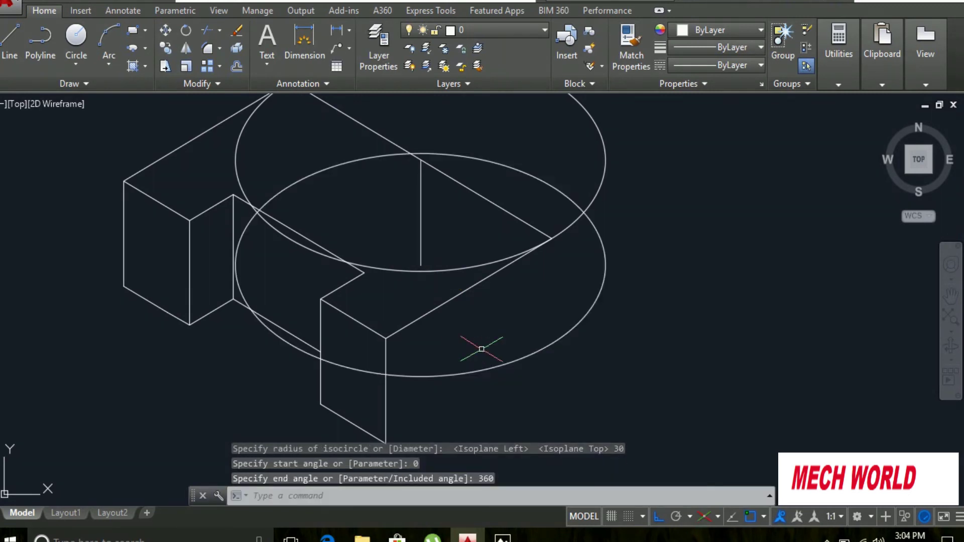
Draw a 38 mm line at 30° from the front leg's lowest corner to form the block's bottom side edge.
scroll(620, 295, "down", 2)
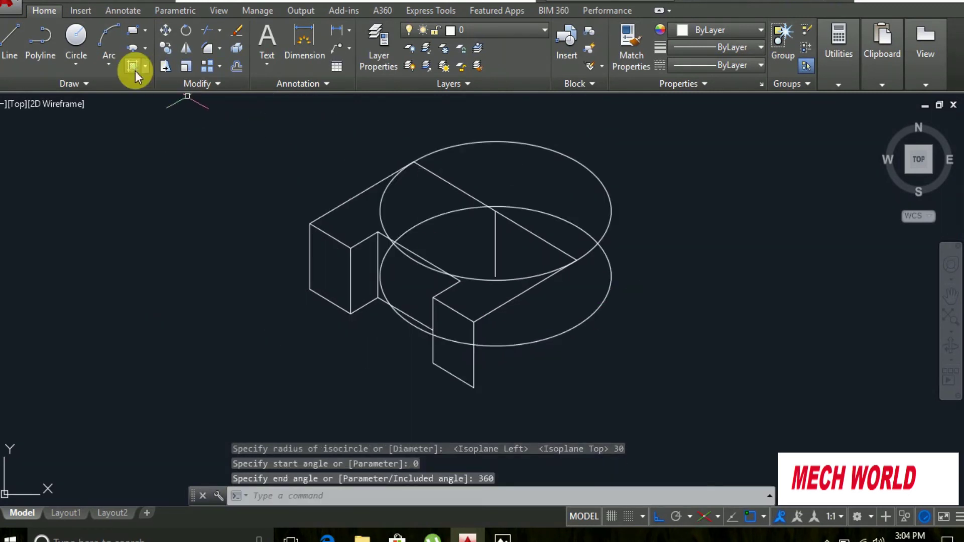
left_click(14, 50)
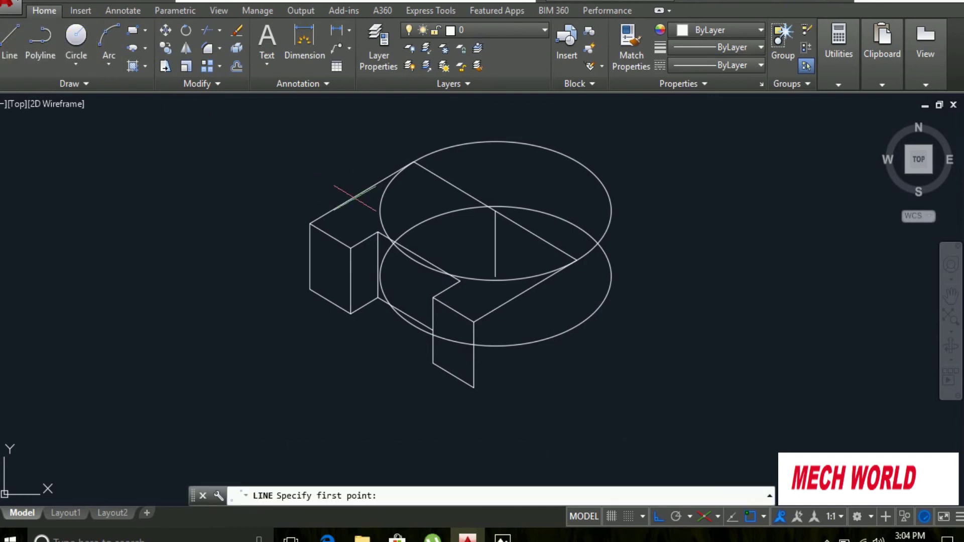
left_click(473, 388)
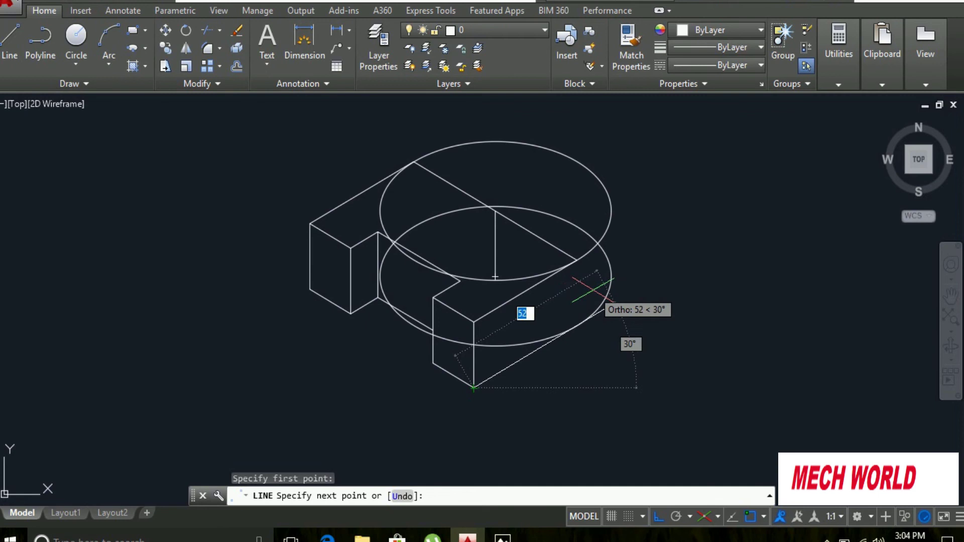
type("38")
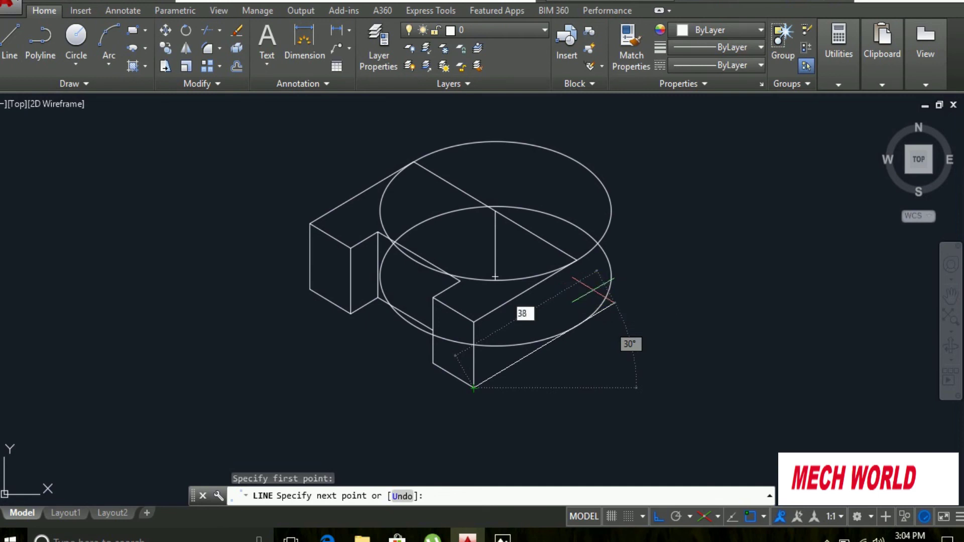
key("Return")
key("Return")
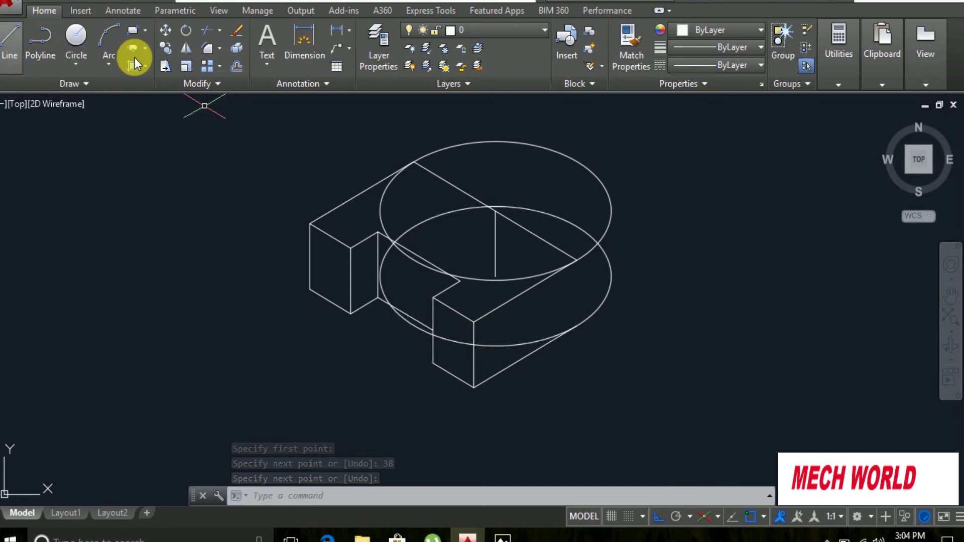
Trim away the front portions of the upper isocircle that cross the block's top face.
left_click(206, 28)
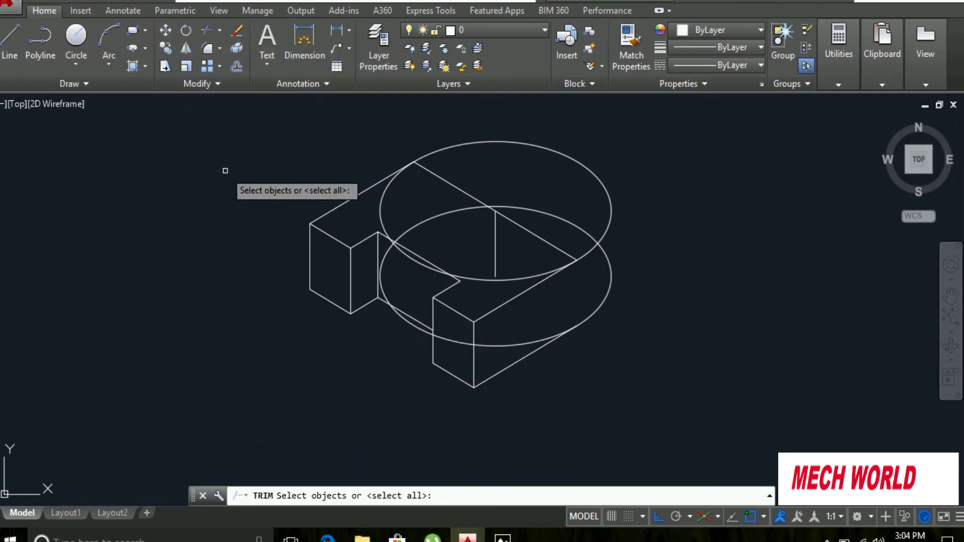
key("Return")
left_click(382, 199)
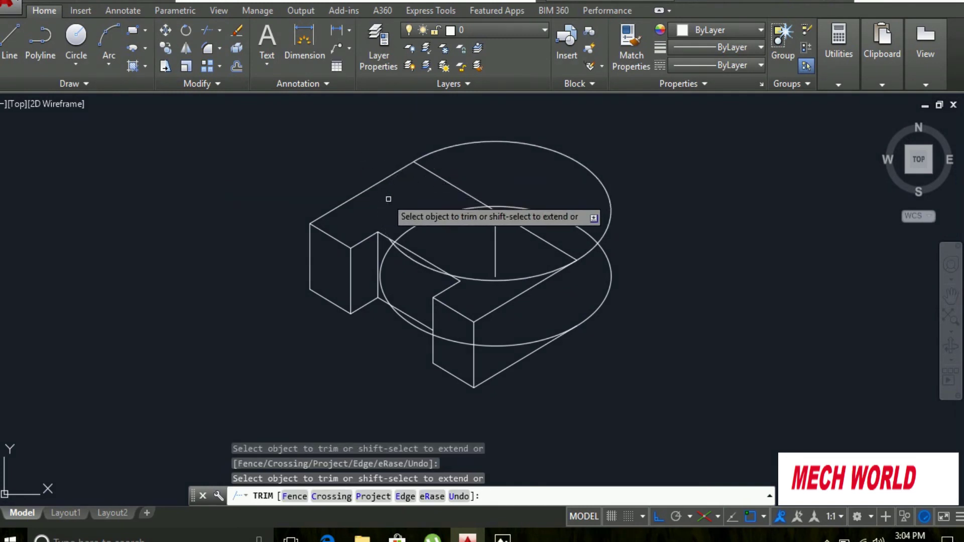
left_click(476, 281)
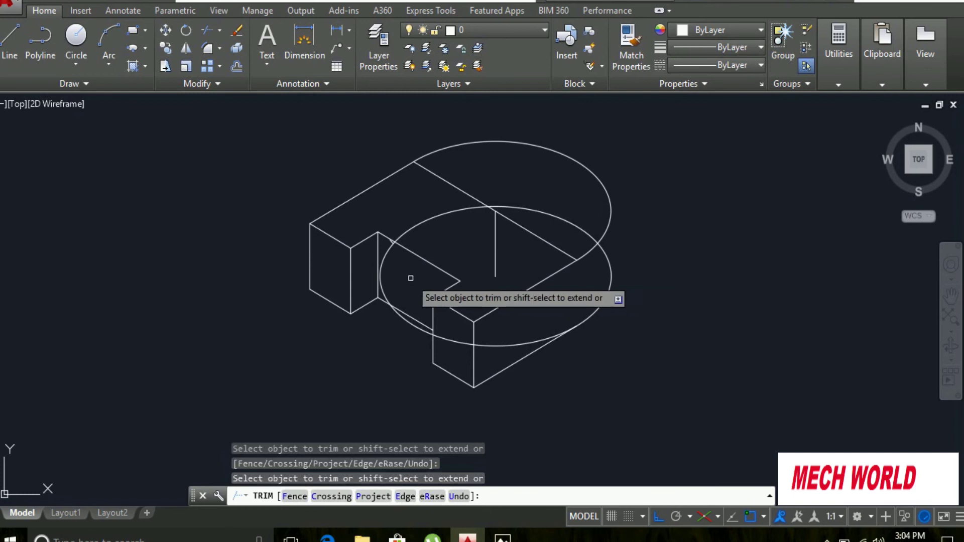
Trim the lower isocircle's portions that cross the top face, the notch and the front leg's faces.
left_click(442, 215)
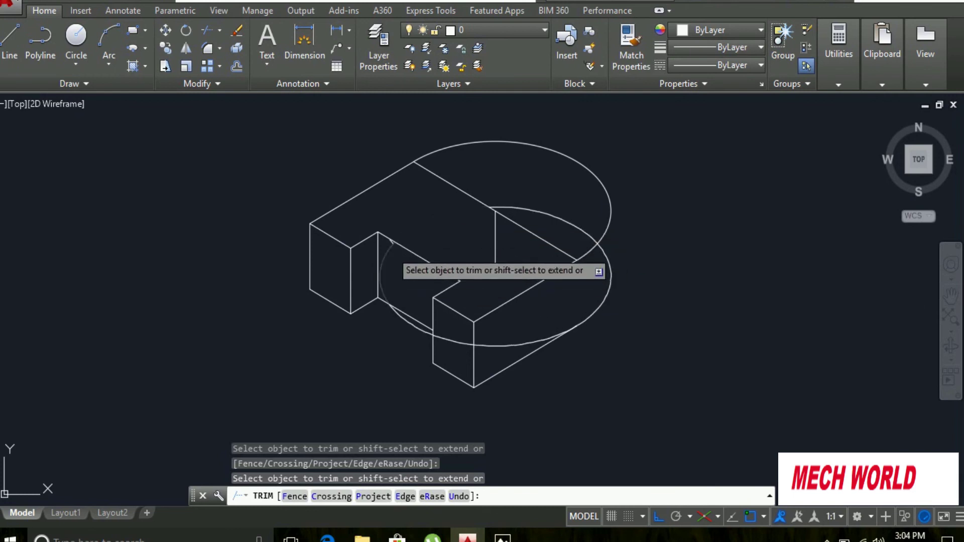
left_click(391, 251)
left_click(403, 320)
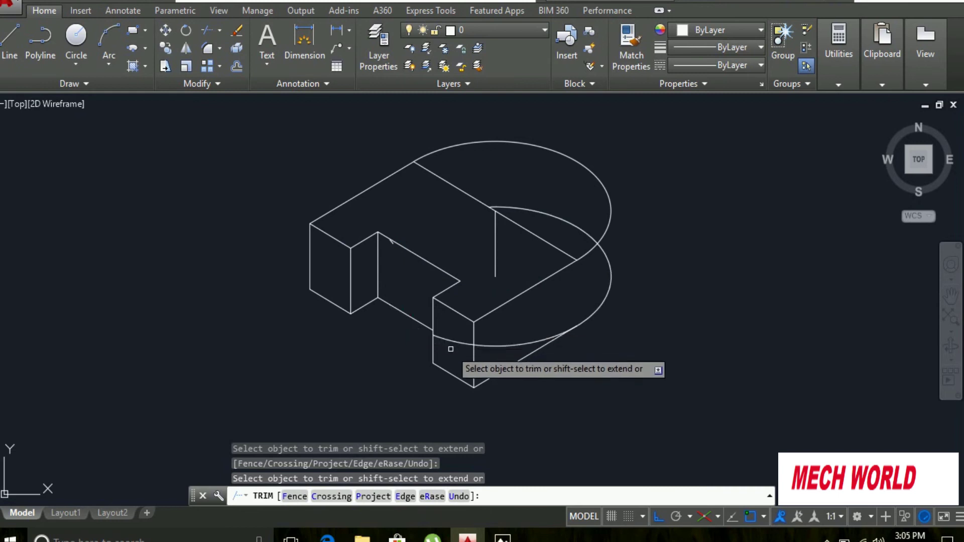
left_click(489, 345)
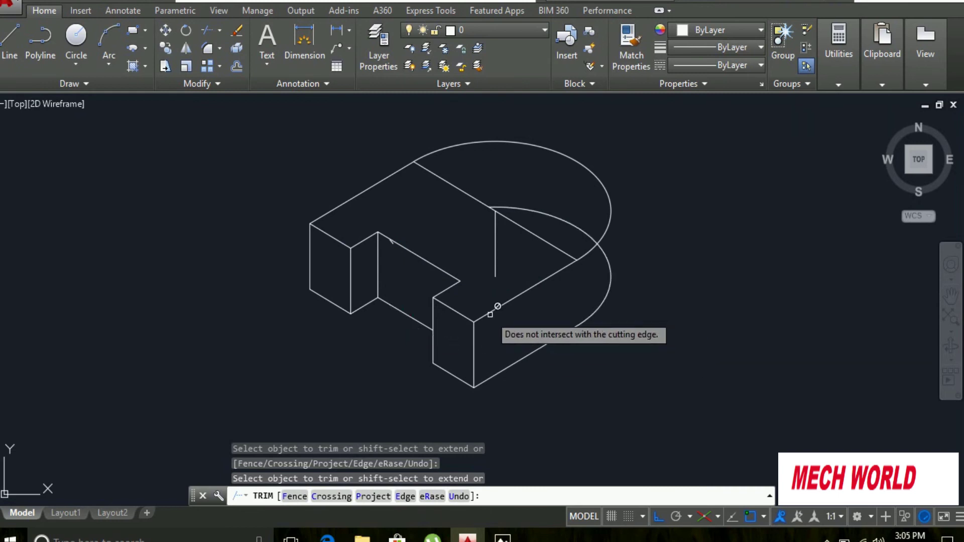
key("Escape")
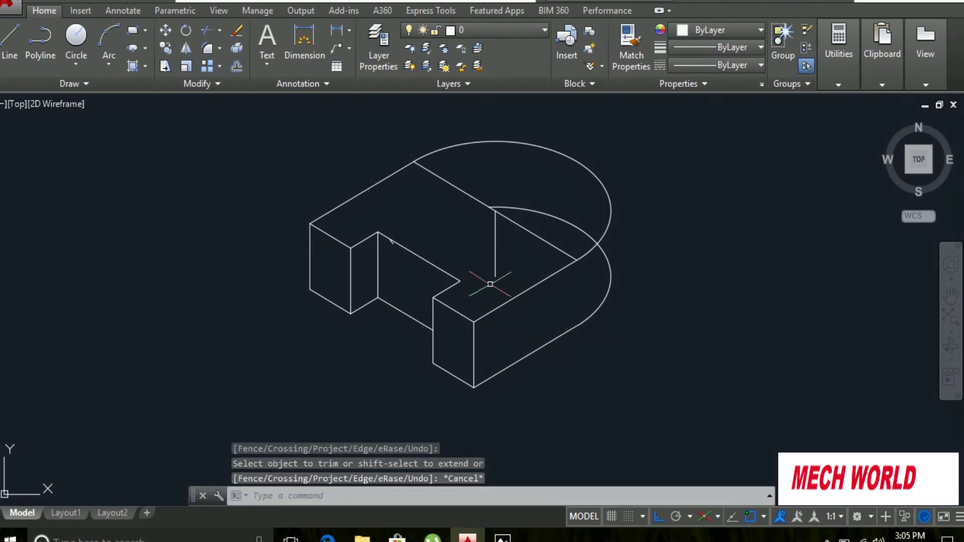
left_click(496, 248)
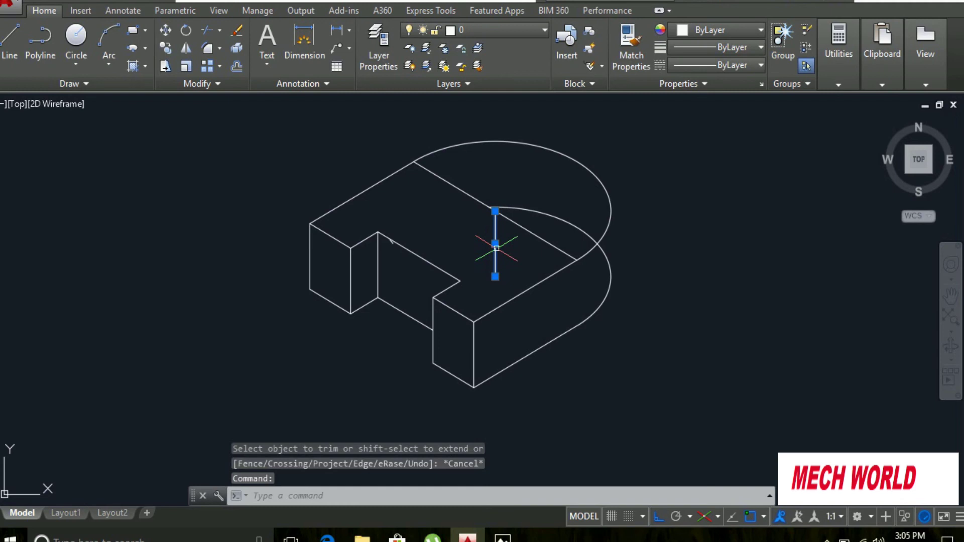
key("Escape")
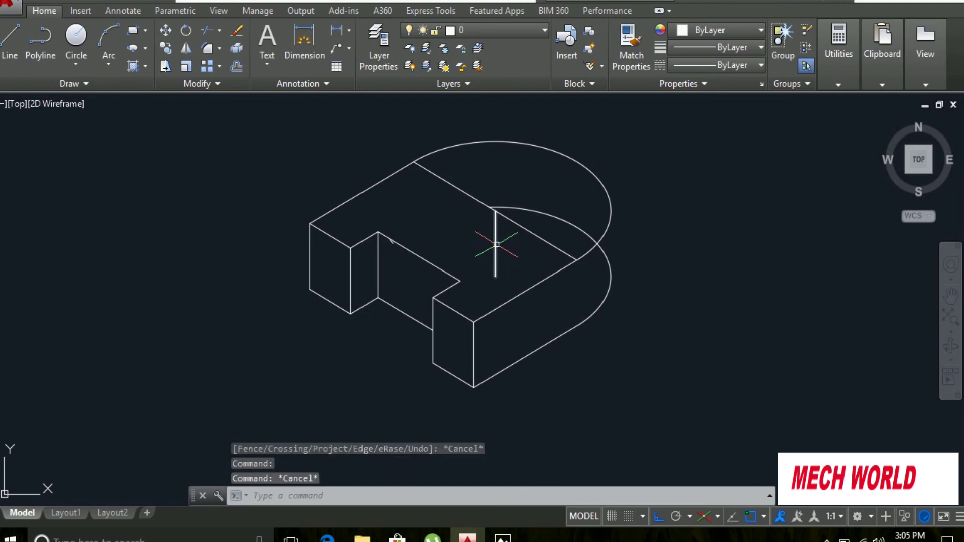
left_click(19, 53)
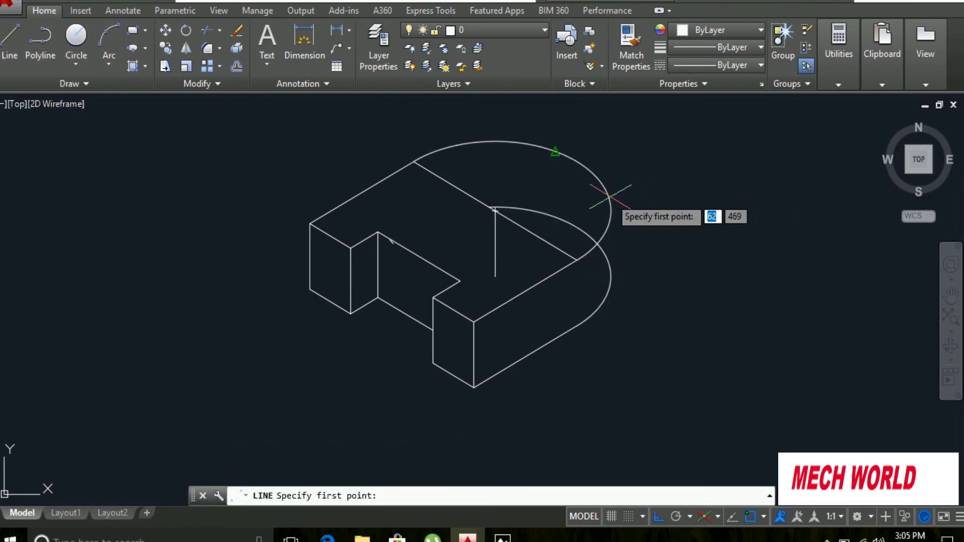
right_click(610, 197, "shift")
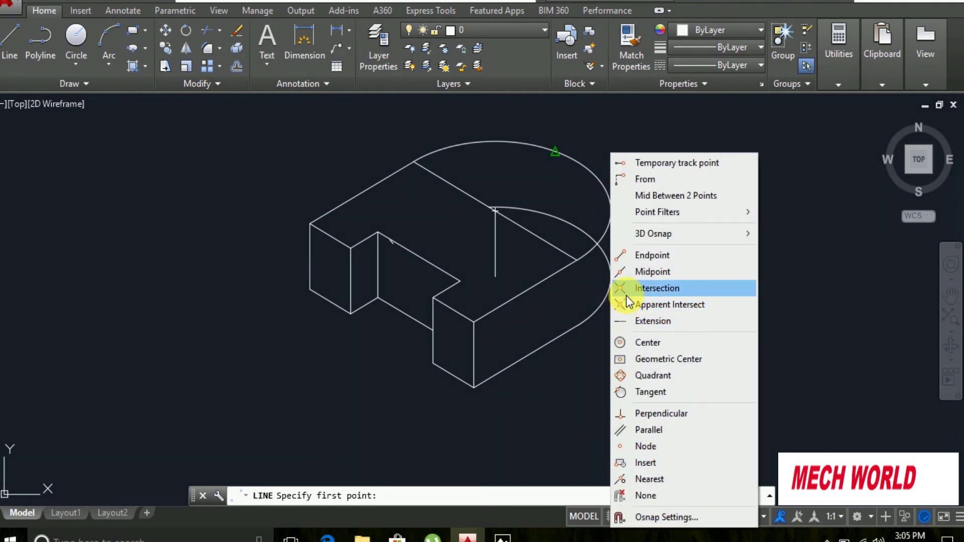
left_click(639, 391)
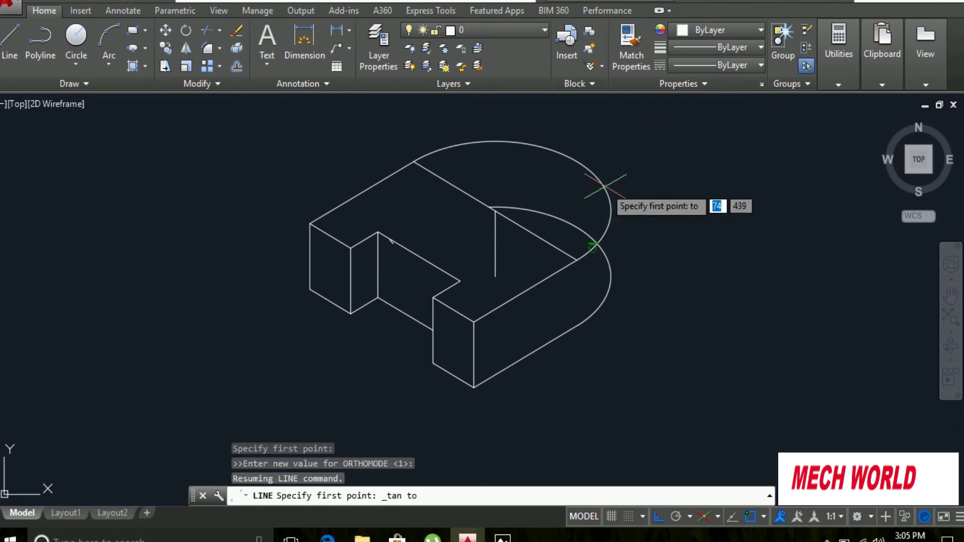
key("Escape")
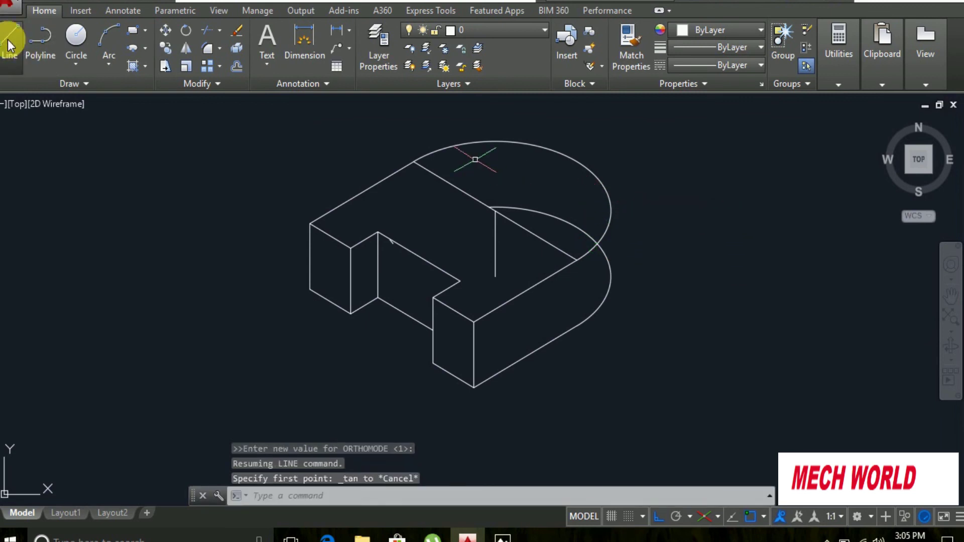
Switch the isometric drawing plane to Isoplane Right with Ortho on, without keeping a line.
left_click(10, 40)
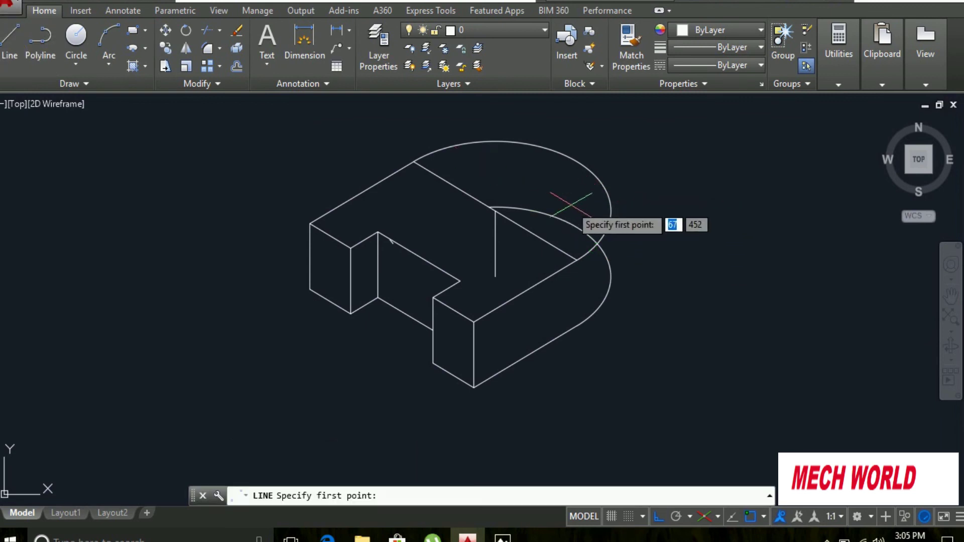
left_click(596, 147)
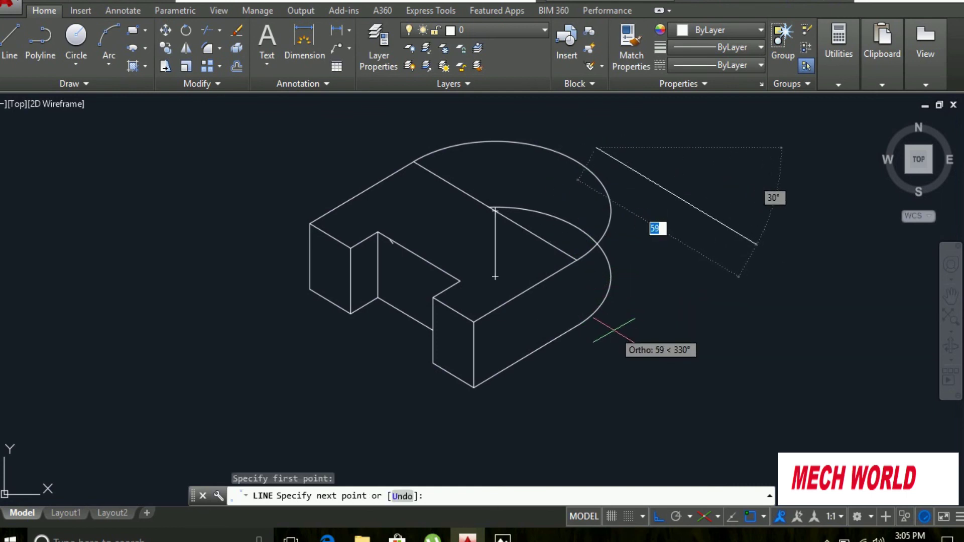
key("F8")
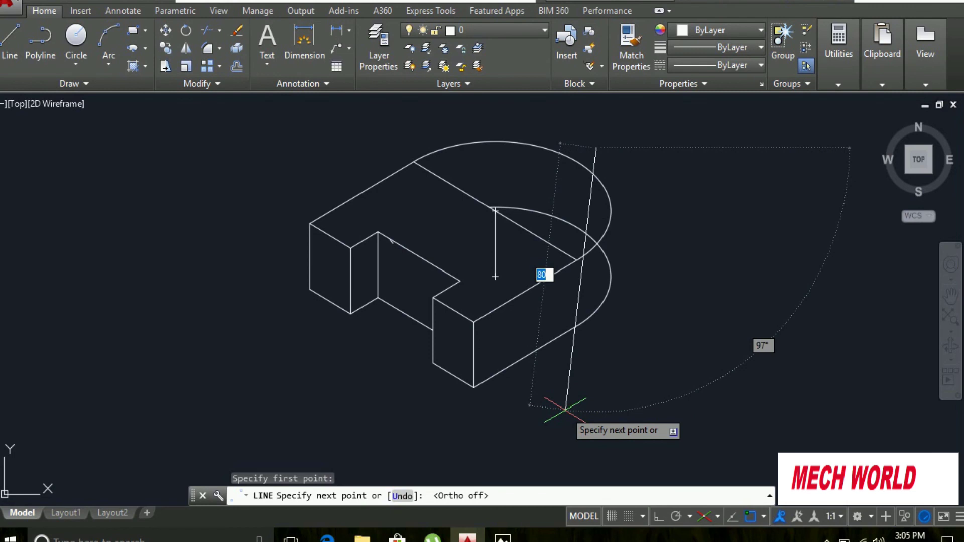
key("F5")
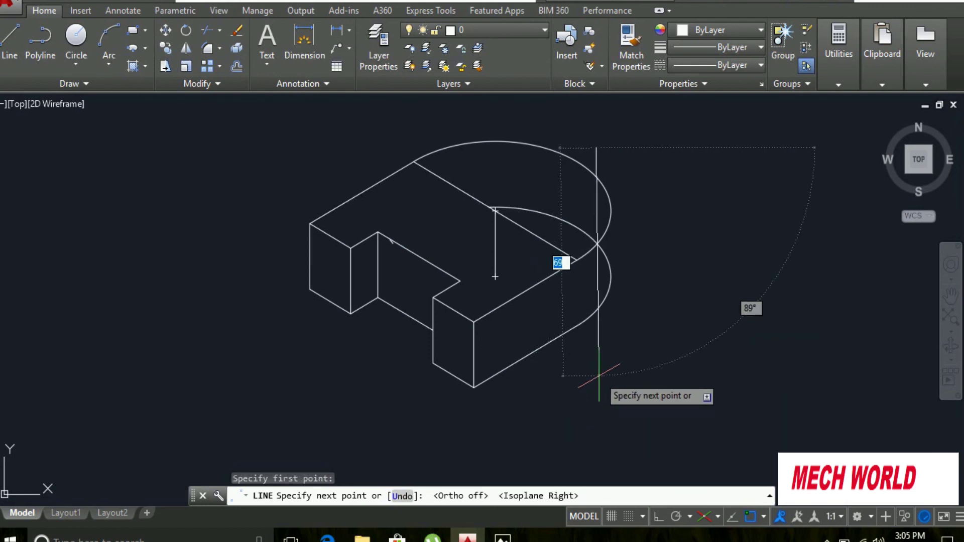
key("F8")
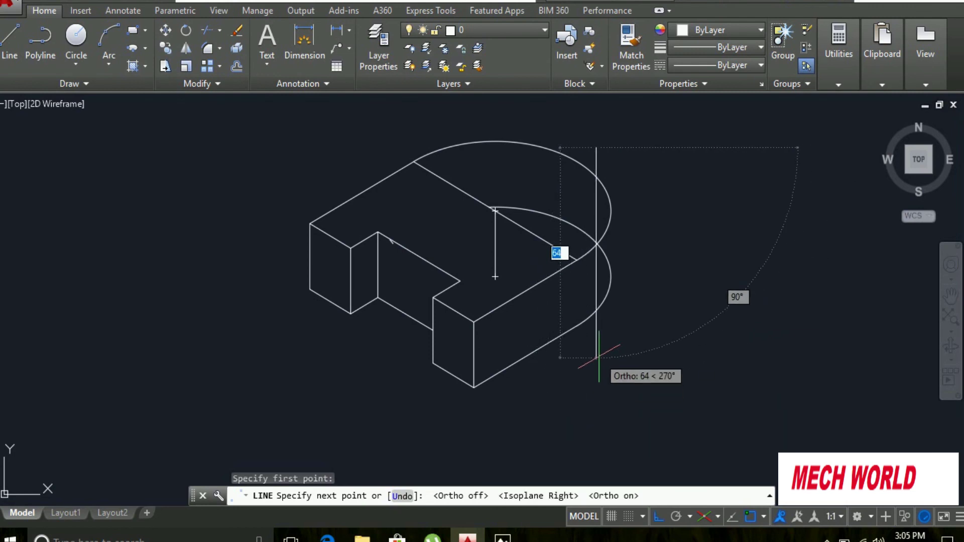
key("Escape")
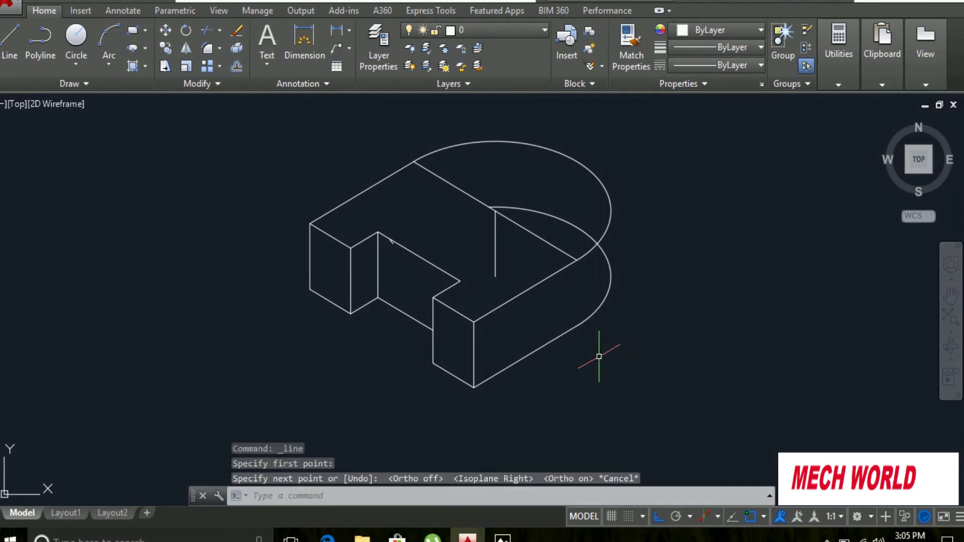
left_click(11, 40)
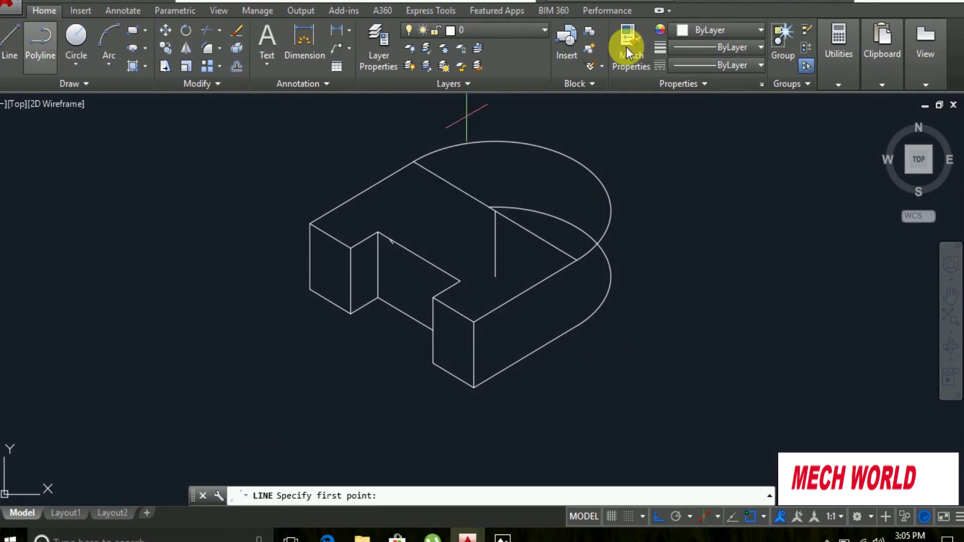
left_click(605, 166)
key("Escape")
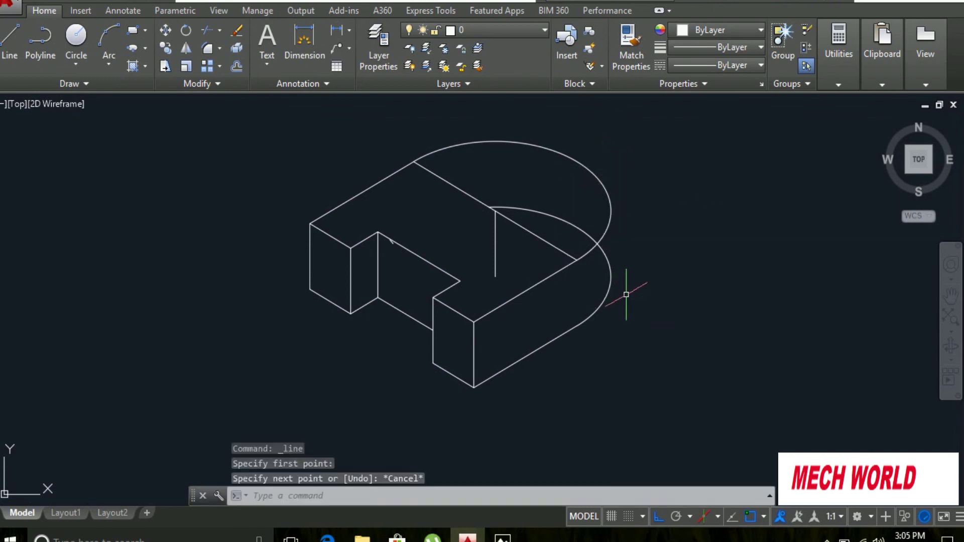
left_click(19, 38)
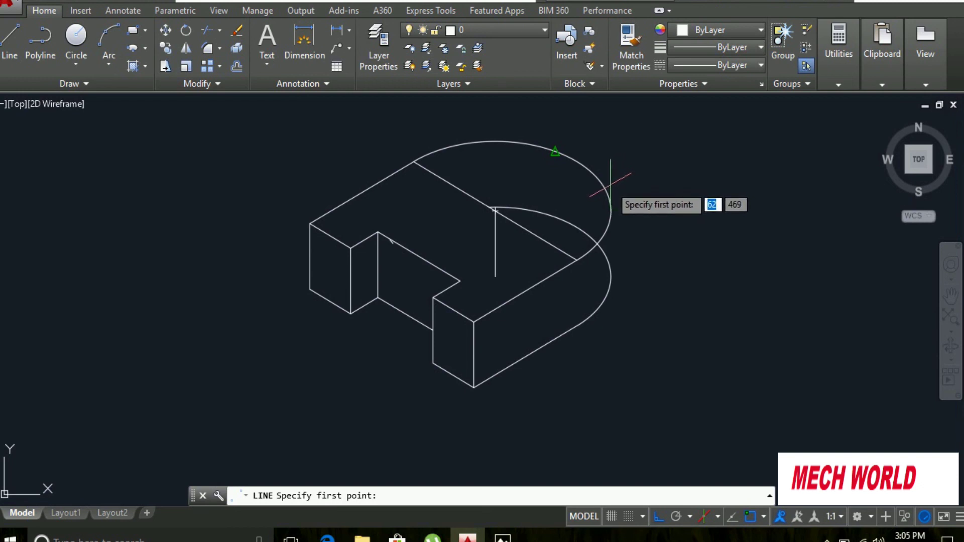
left_click(612, 183)
key("Escape")
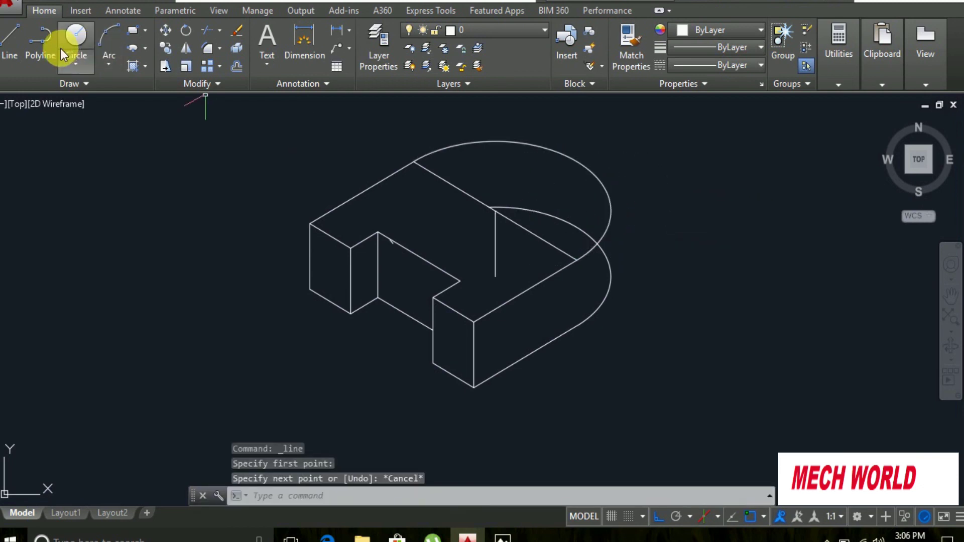
Draw a vertical line about 65 mm long across the outermost edges of the upper and lower rounded ends.
left_click(12, 45)
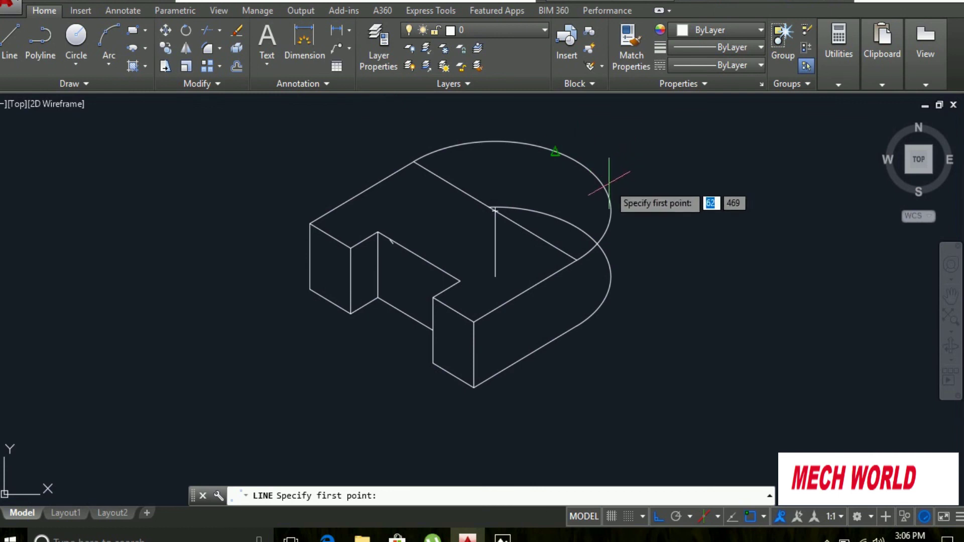
left_click(609, 136)
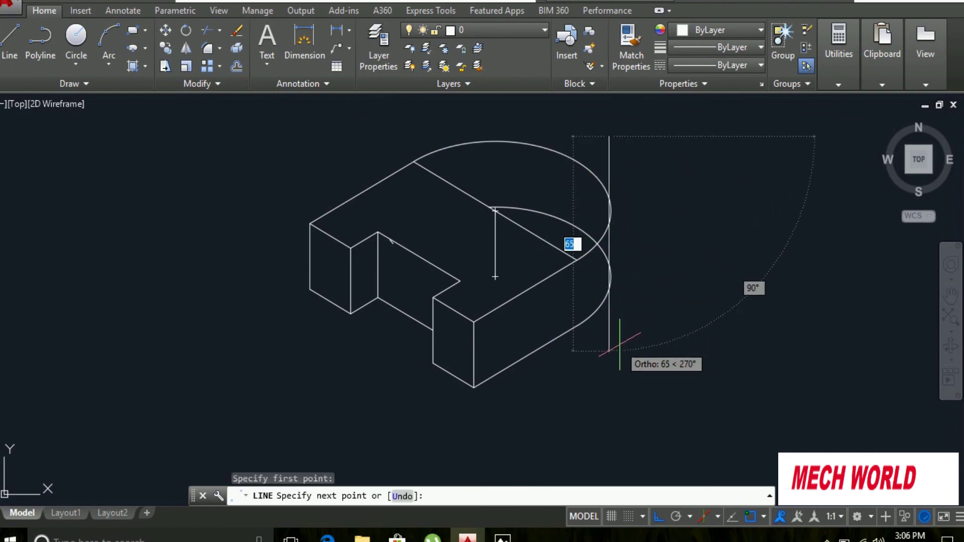
left_click(620, 345)
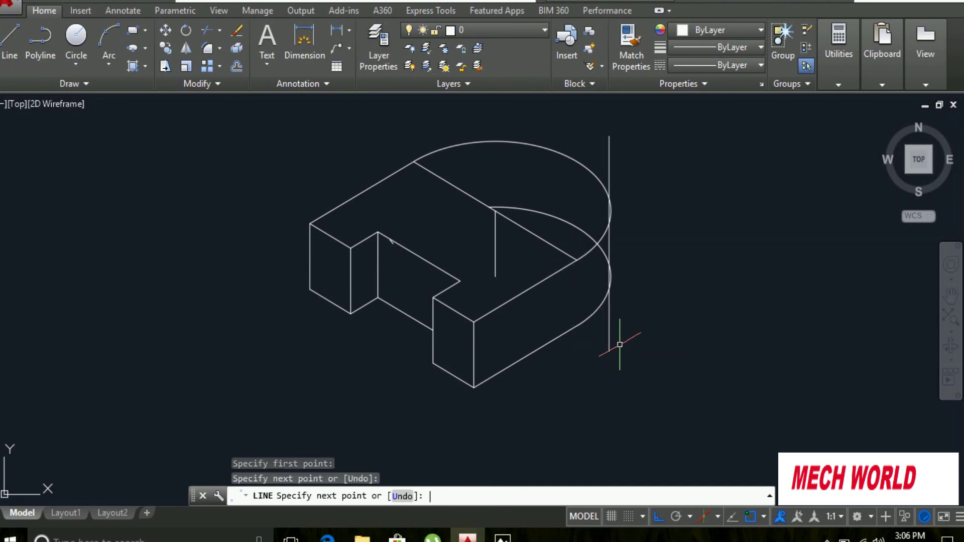
key("Return")
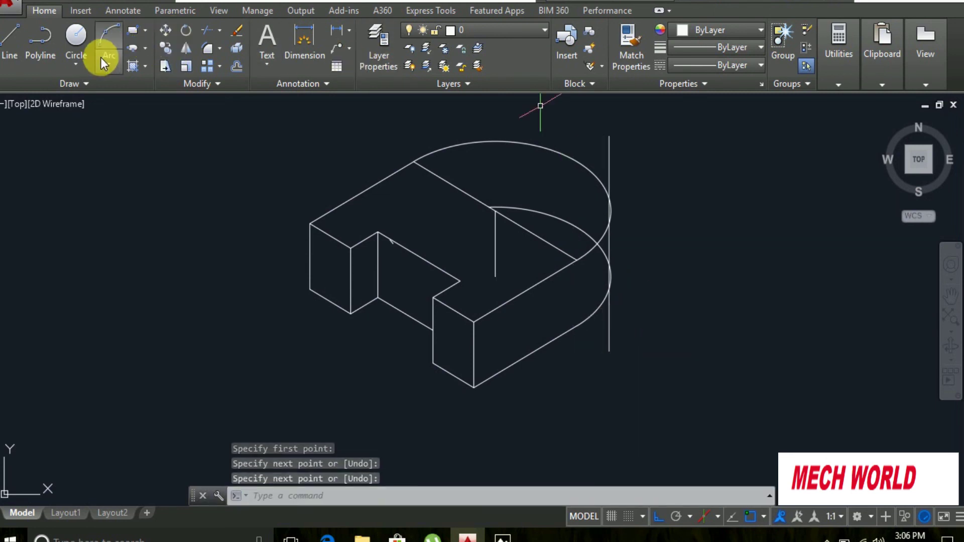
Trim the outer vertical line's excess above the upper arc and below the lower arc.
left_click(204, 36)
key("Return")
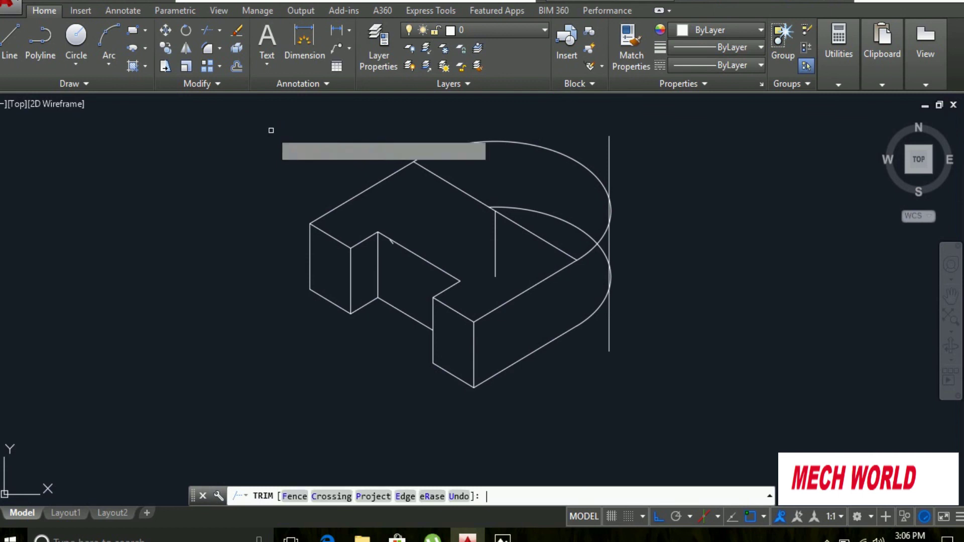
left_click(610, 151)
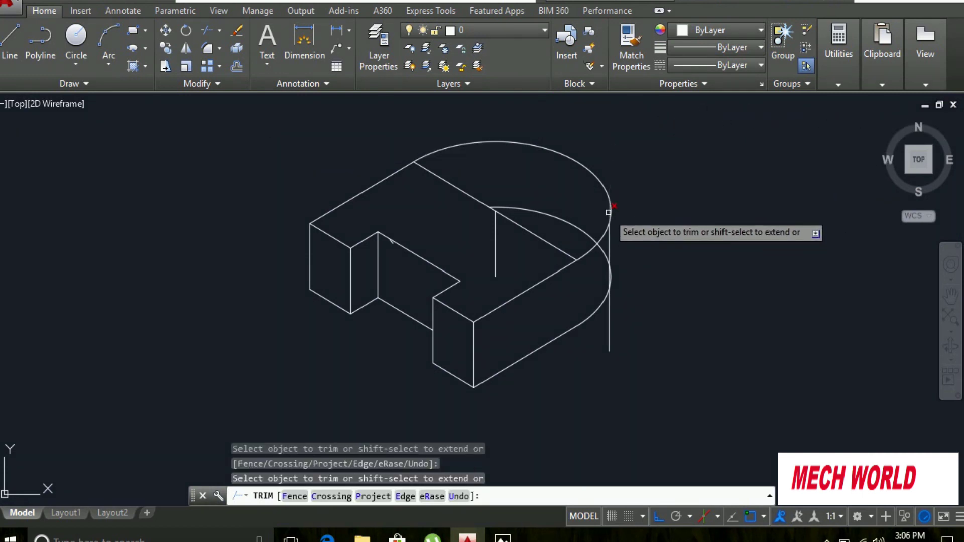
left_click(610, 316)
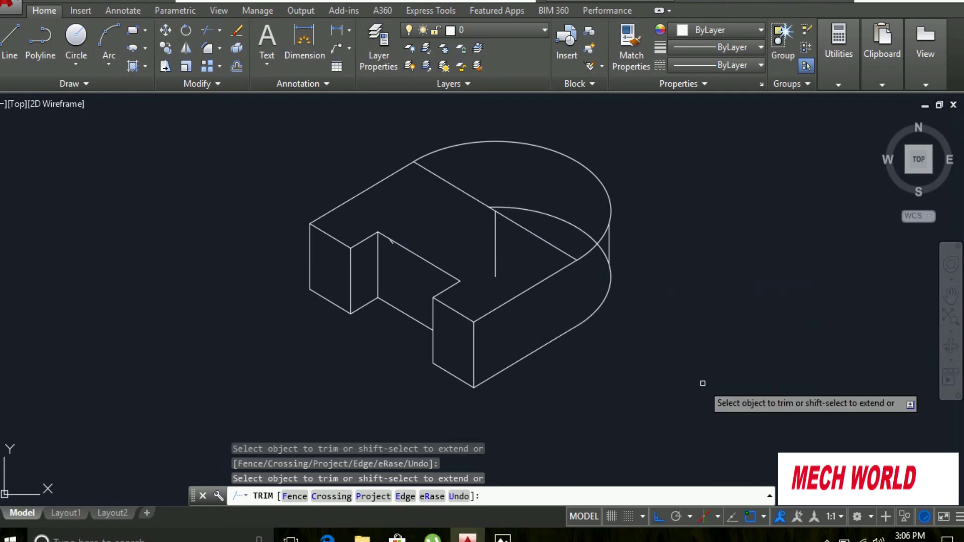
End the trimming and check the hole's radius and centre in the reference image.
key("Escape")
left_click(503, 538)
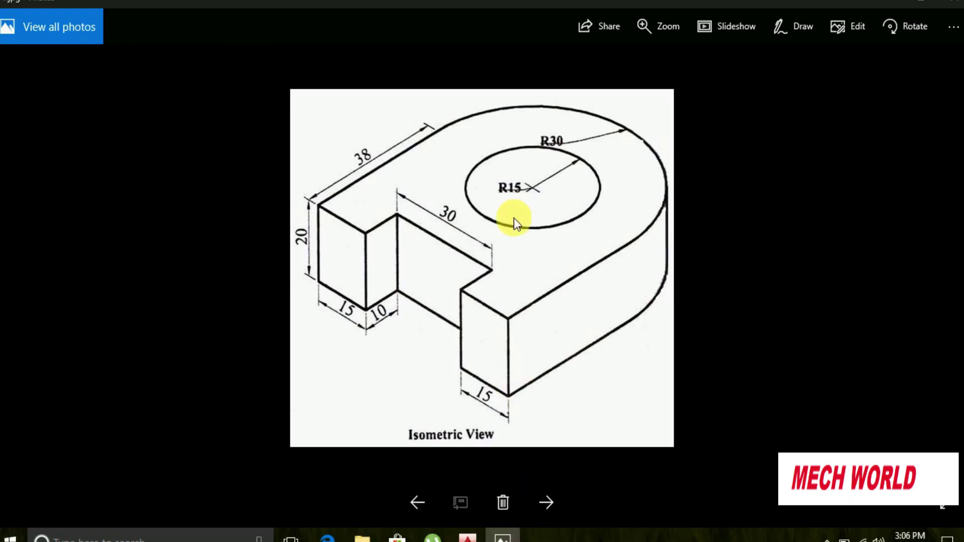
left_click(504, 538)
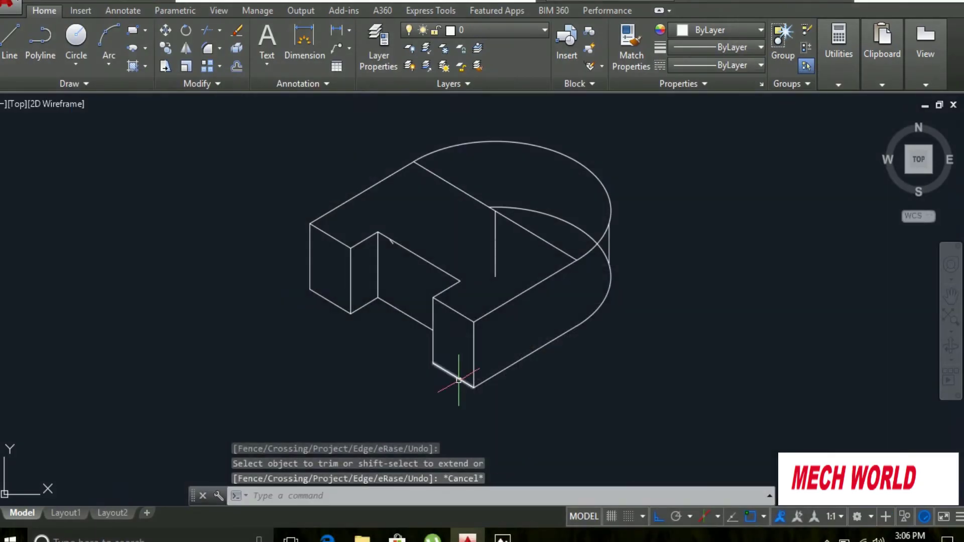
Draw an isocircle arc of radius 15 from 0 to 360 degrees on Isoplane Top, centred on the rounded end's diameter line.
left_click(149, 47)
left_click(170, 131)
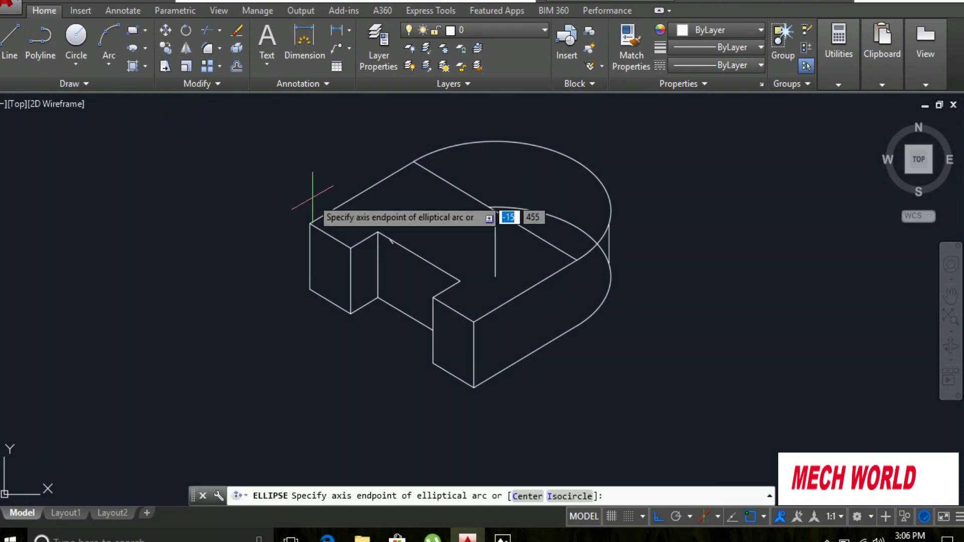
left_click(565, 497)
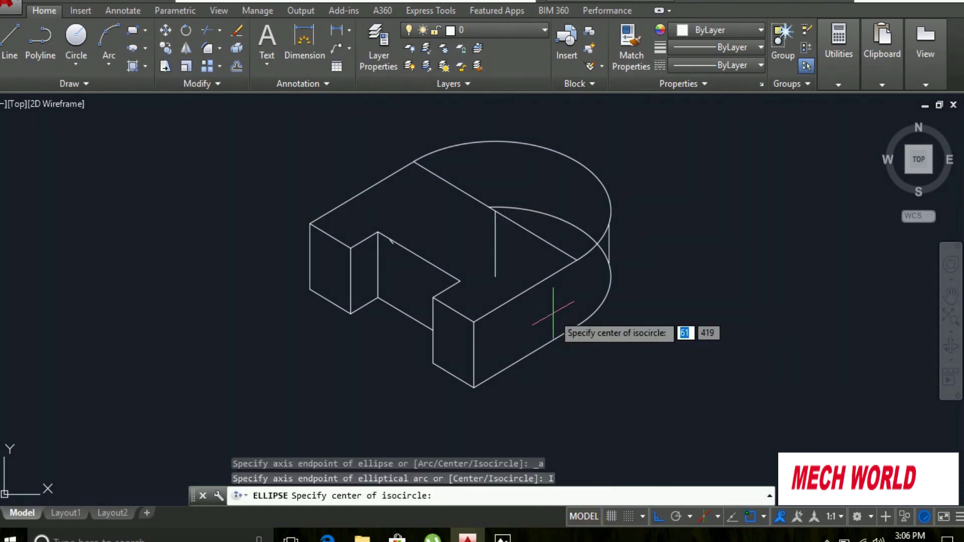
left_click(495, 210)
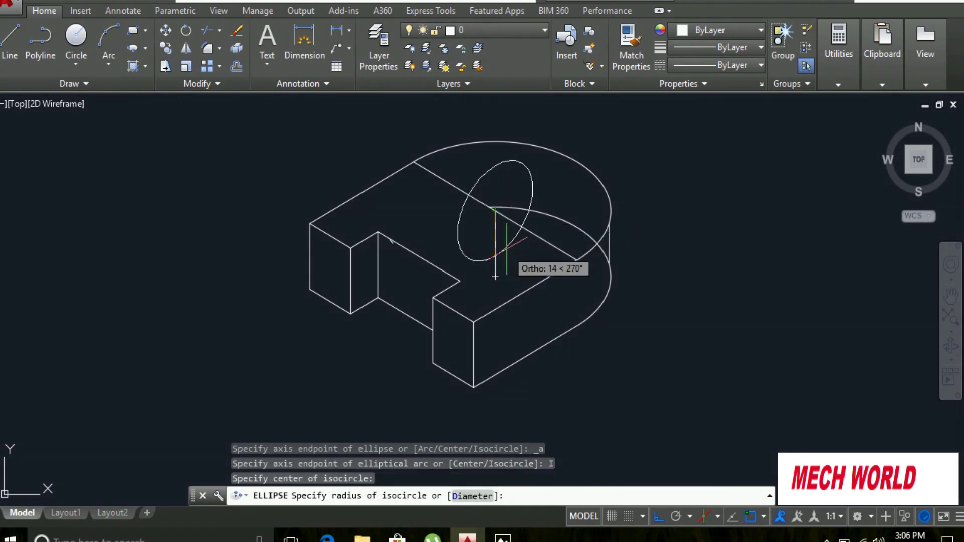
key("F5")
key("F5")
type("15")
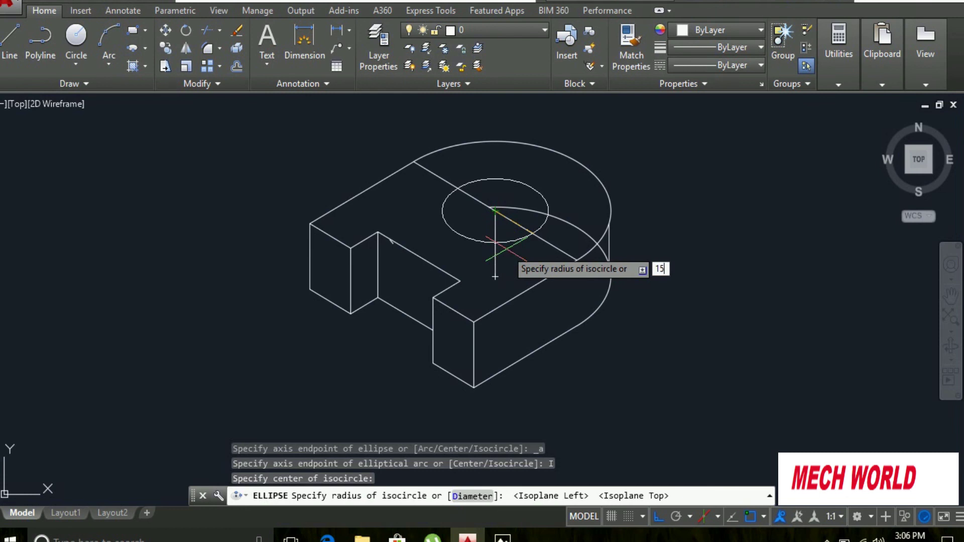
key("Return")
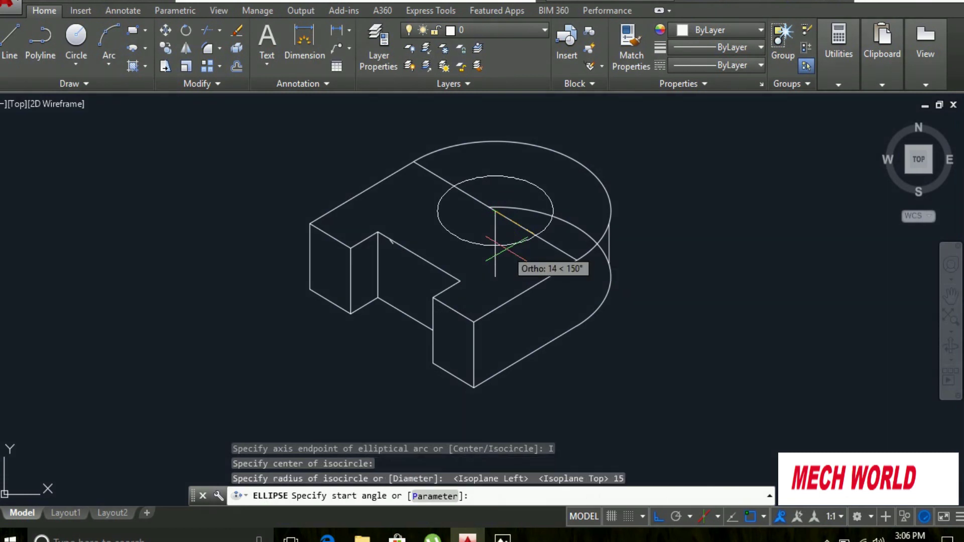
type("0")
key("Return")
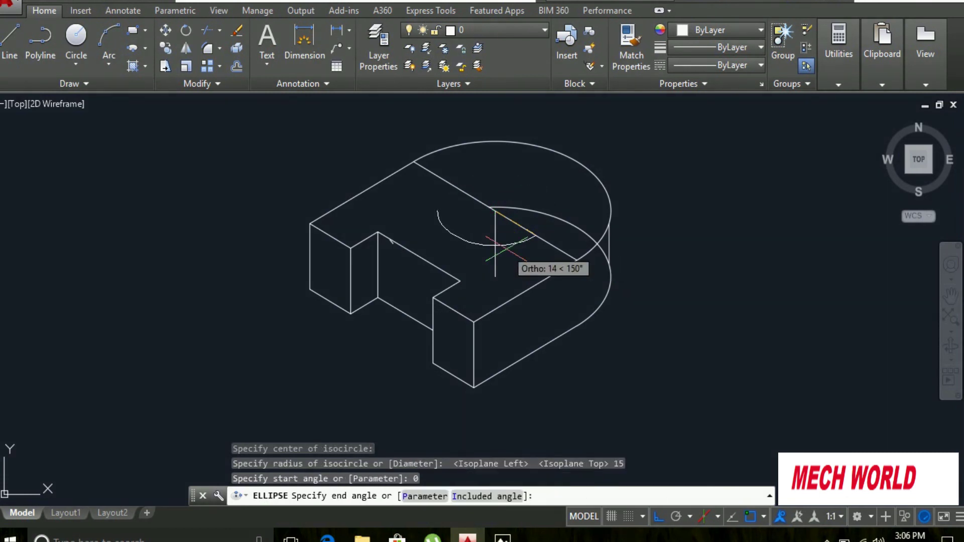
type("360")
key("Return")
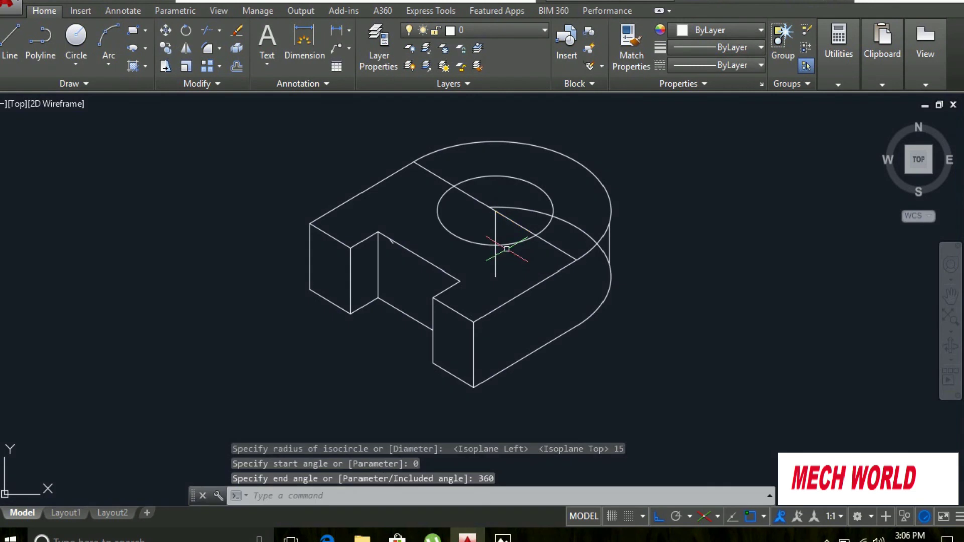
key("Escape")
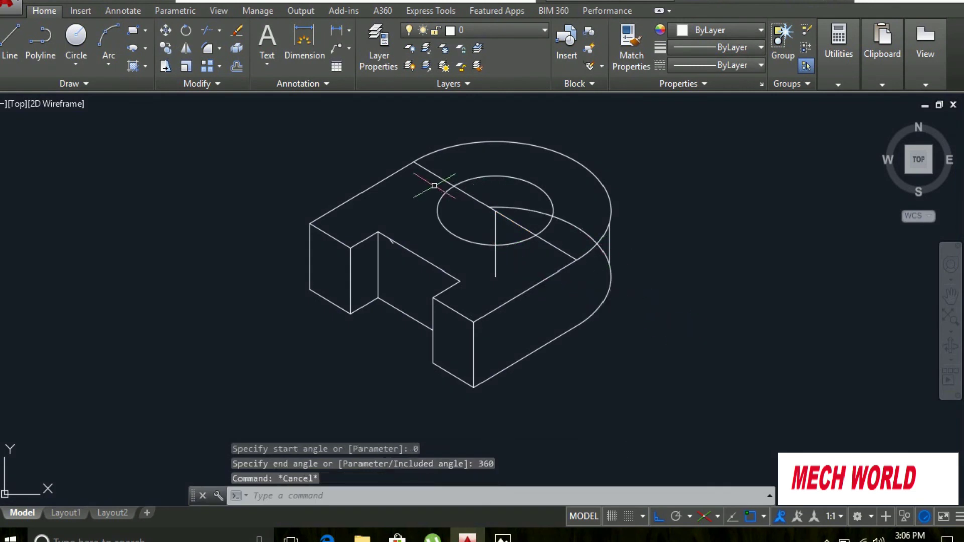
Delete the diameter line across the top face and the vertical construction line at the hole's centre.
left_click(497, 207)
left_click(496, 237)
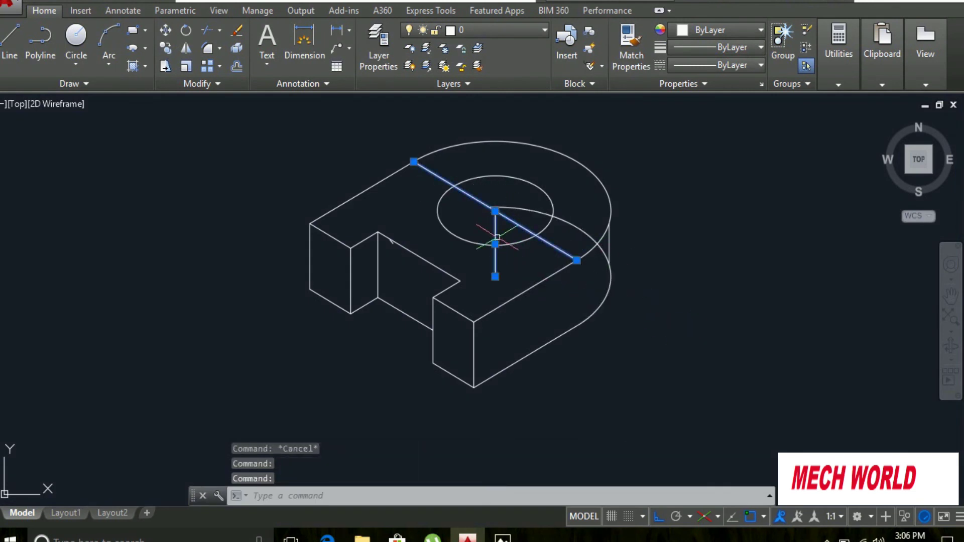
key("Delete")
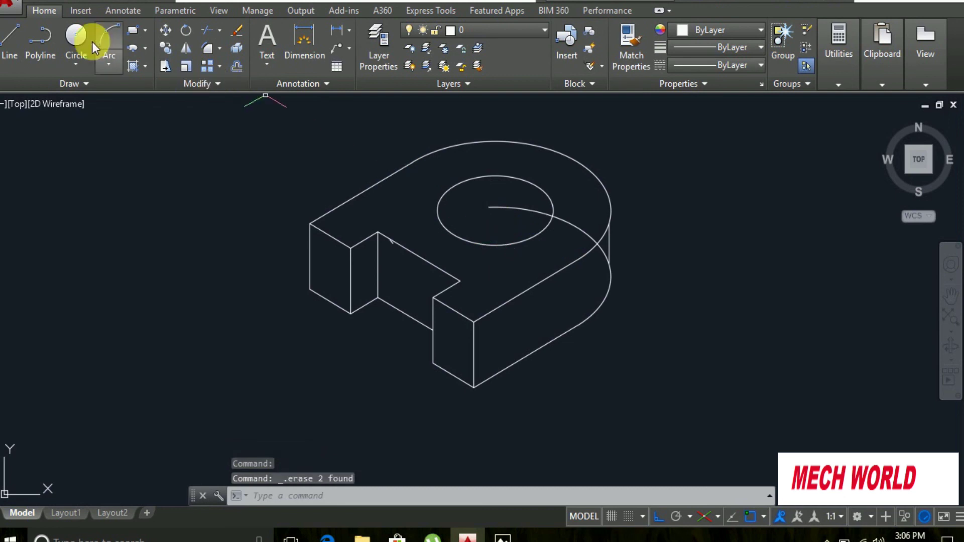
Trim the lower arc's hidden portions inside the hole, across the top face and beside the outer vertical edge.
left_click(216, 28)
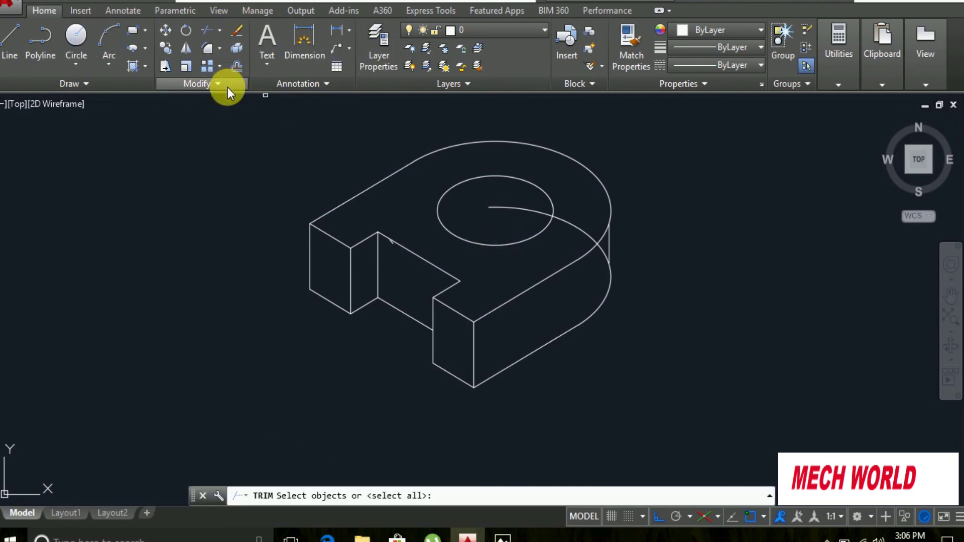
key("Return")
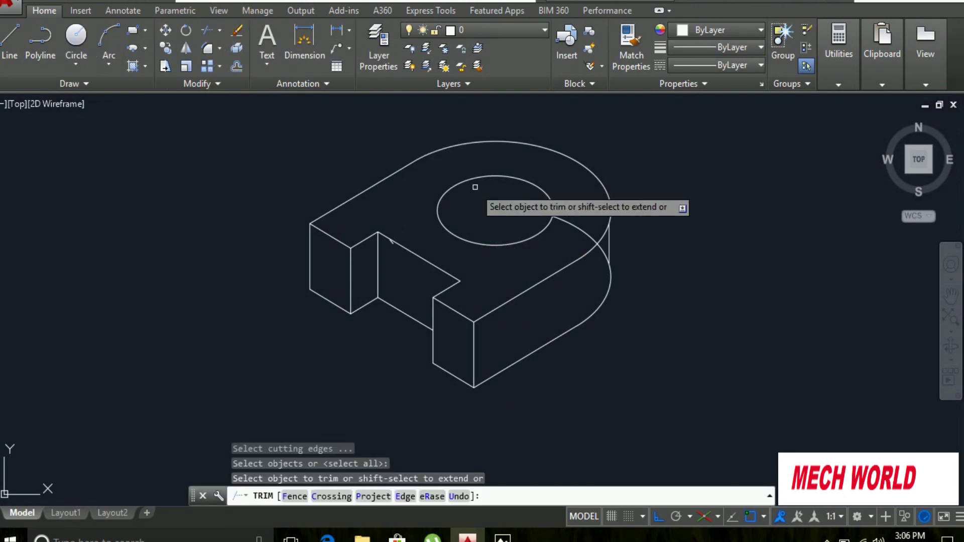
left_click(491, 205)
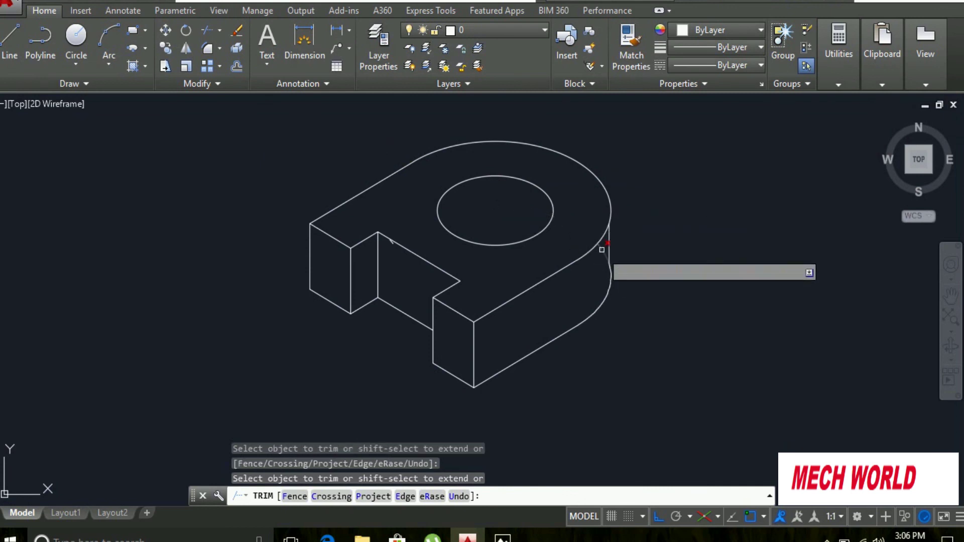
left_click(606, 256)
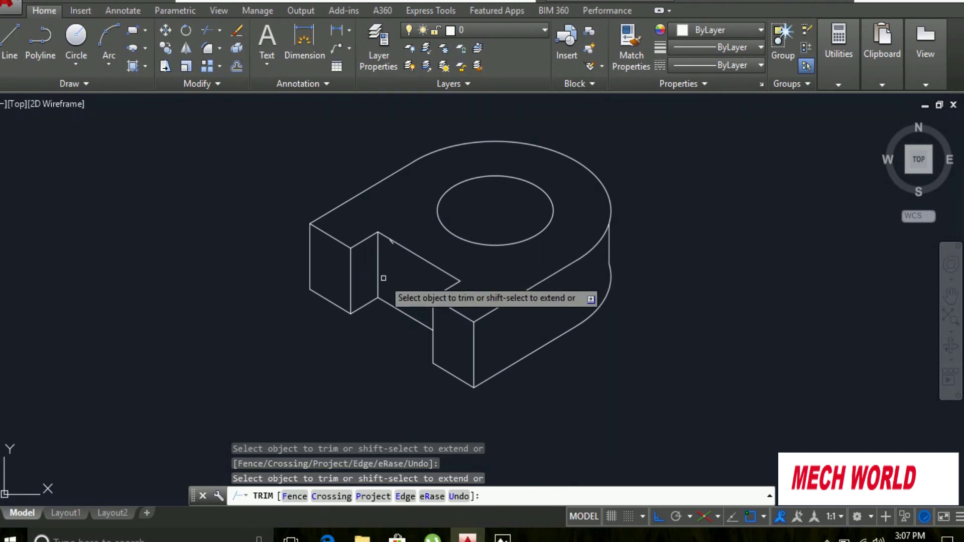
key("Escape")
Delete the leftover arc fragment at the notch's upper back edge.
scroll(384, 276, "up", 6)
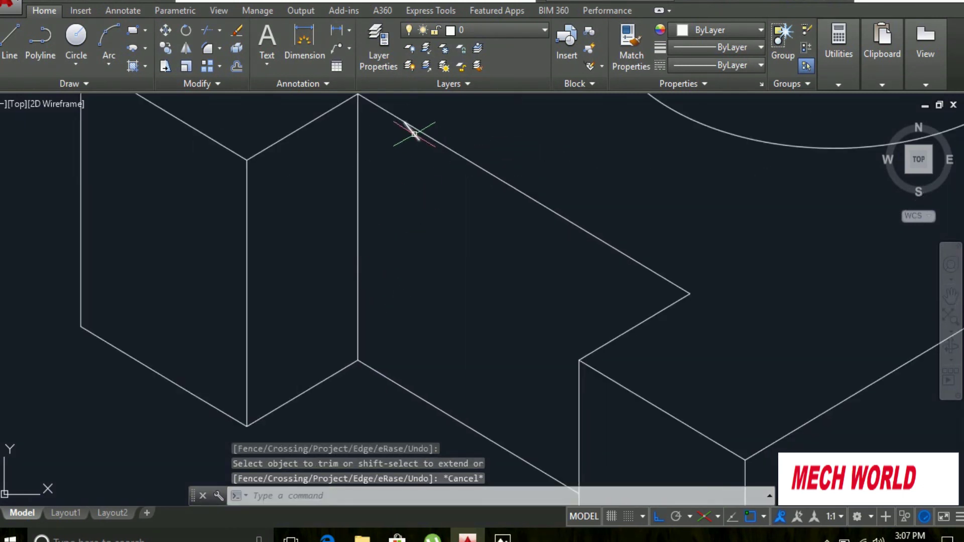
left_click(412, 132)
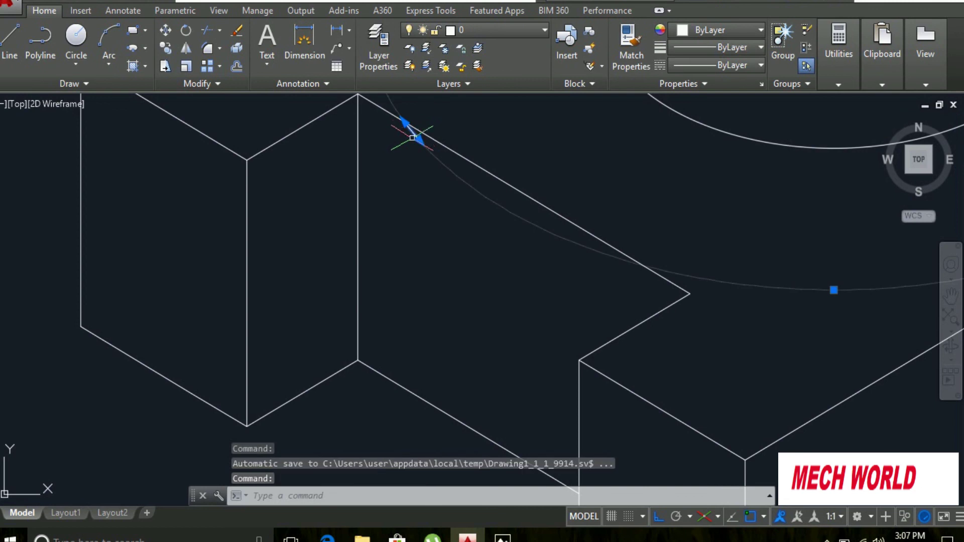
key("Delete")
scroll(413, 142, "down", 5)
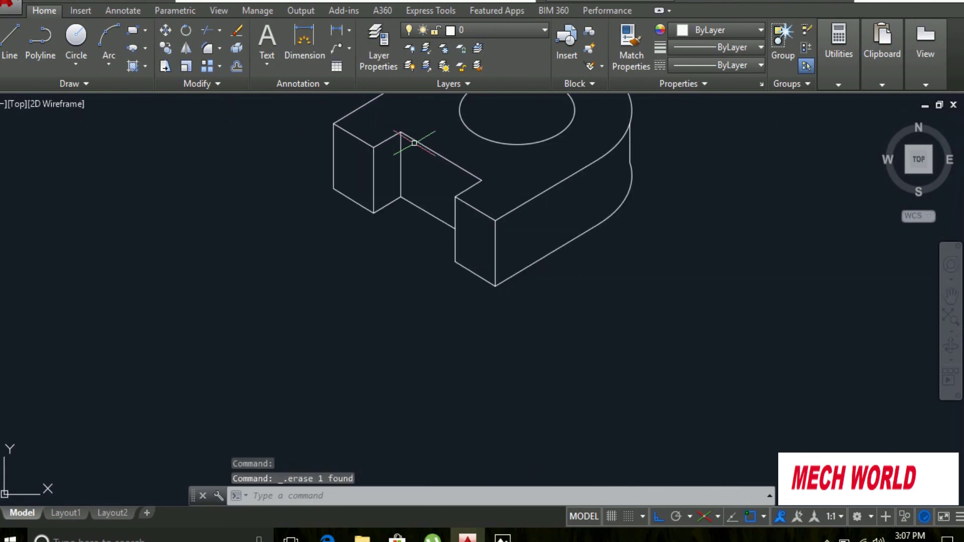
middle_click_drag(427, 176, 494, 300)
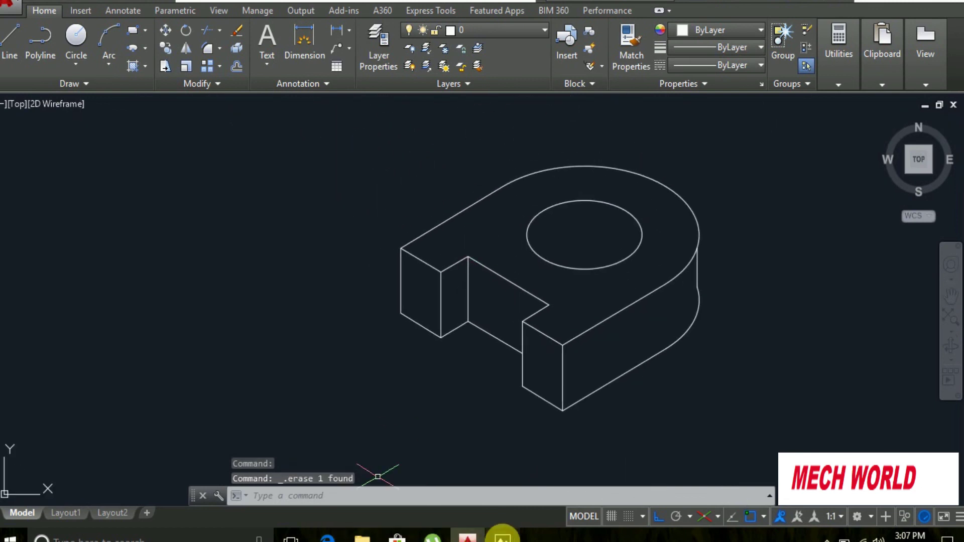
Compare the finished drawing side by side with the reference image, and close the image.
left_click(502, 538)
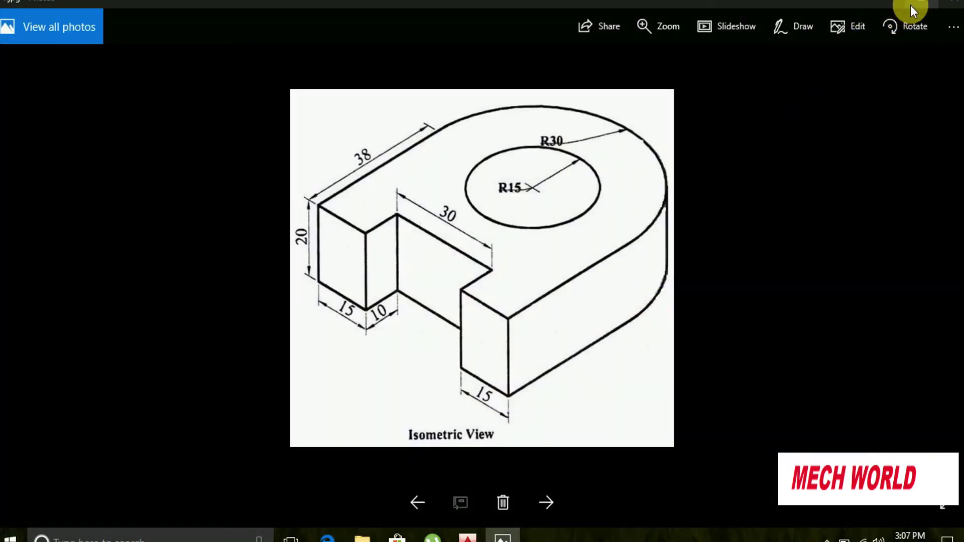
left_click(911, 5)
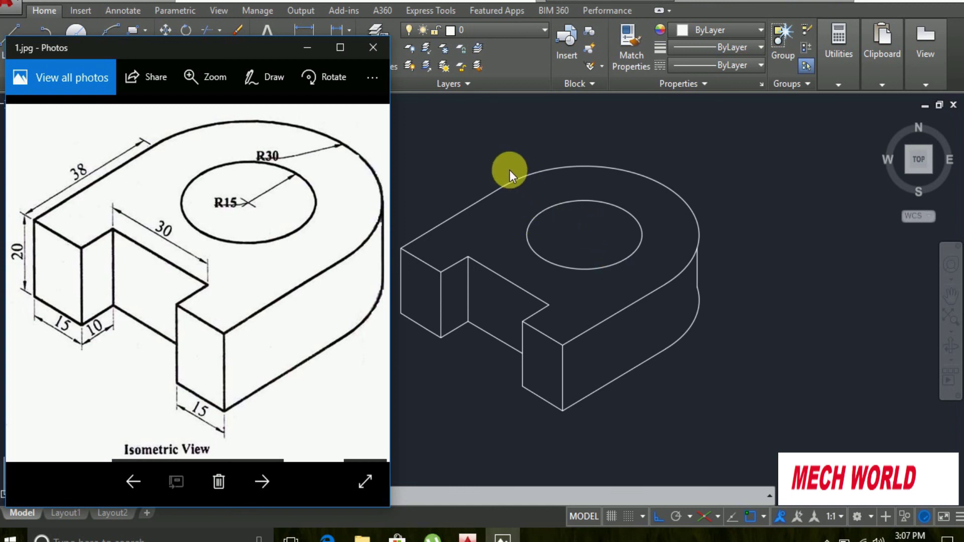
left_click(373, 47)
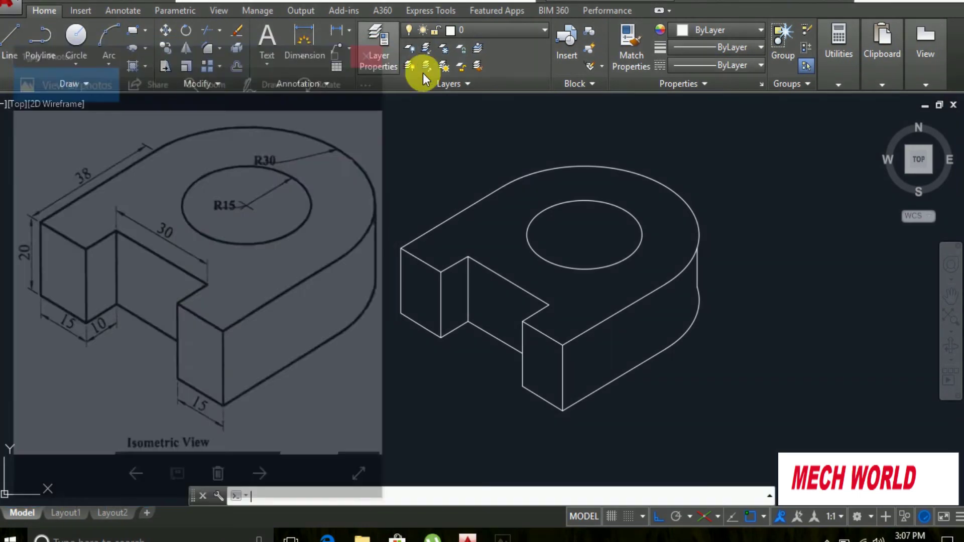